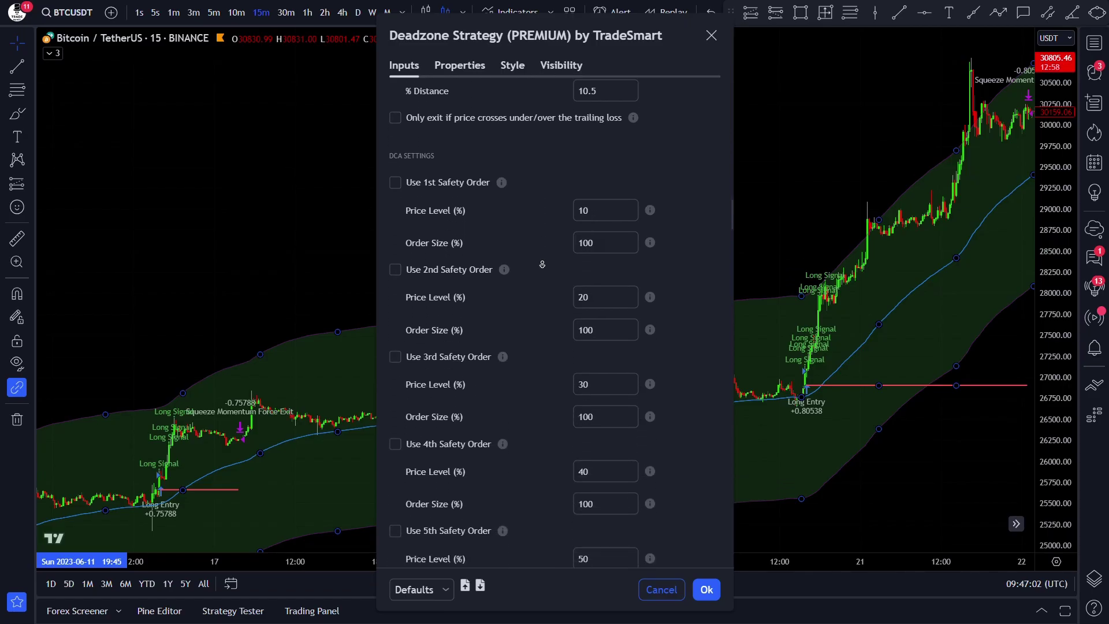
Review the Deadzone strategy's input settings from the DCA safety orders through the ADX limiter to the volume filters
{"action": "scroll", "coordinate": [542, 264], "scroll_direction": "down", "scroll_amount": 15}
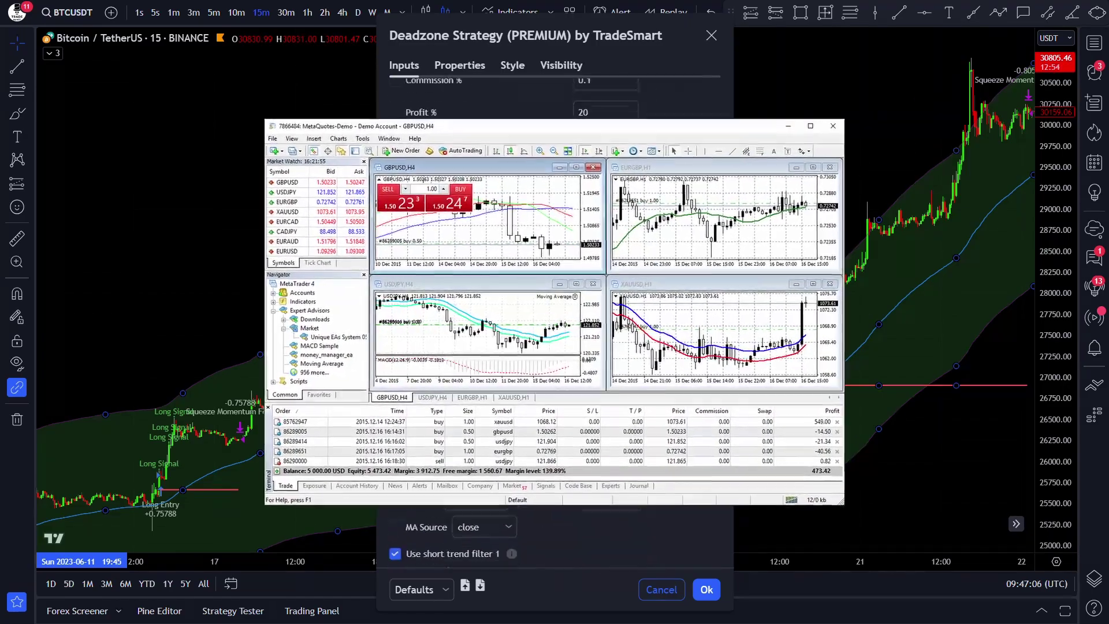
{"action": "scroll", "coordinate": [542, 289], "scroll_direction": "down", "scroll_amount": 5}
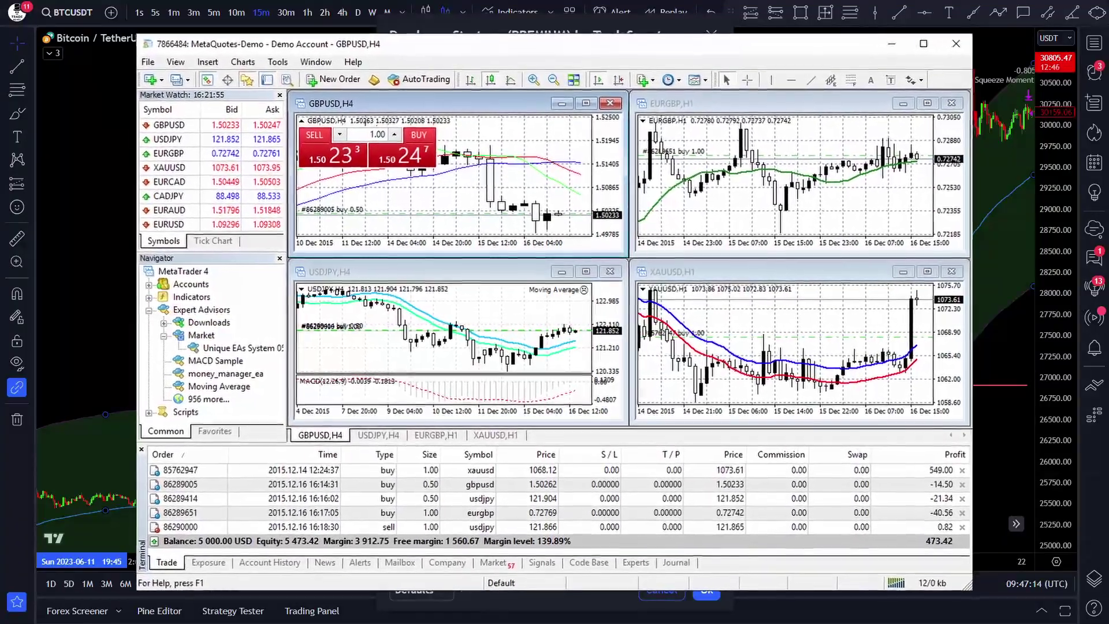
{"action": "scroll", "coordinate": [542, 264], "scroll_direction": "down", "scroll_amount": 10}
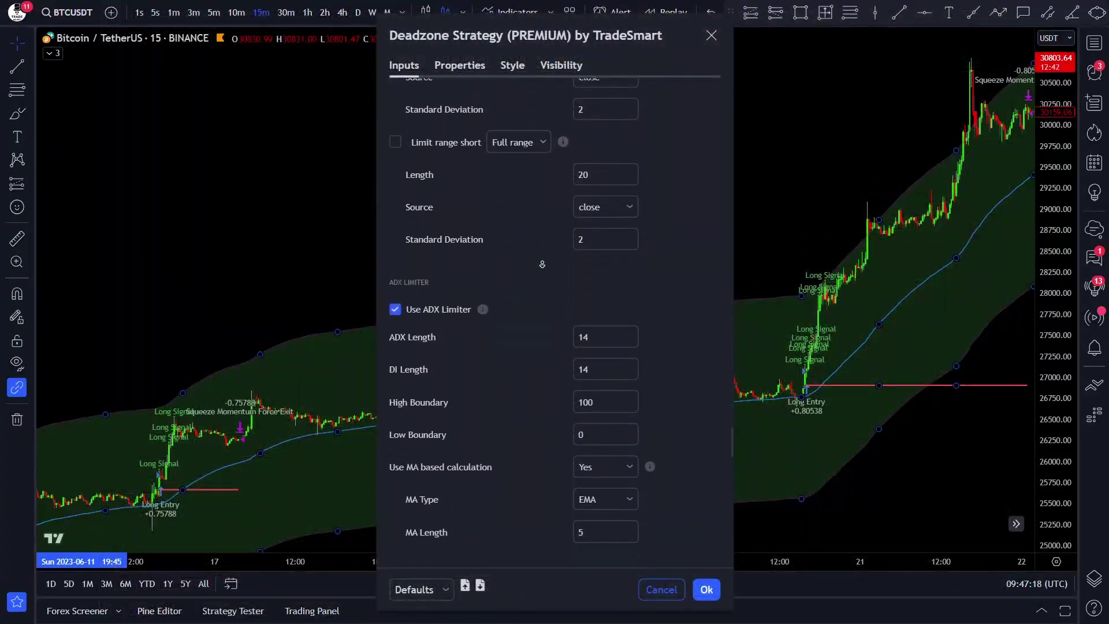
{"action": "scroll", "coordinate": [541, 264], "scroll_direction": "down", "scroll_amount": 15}
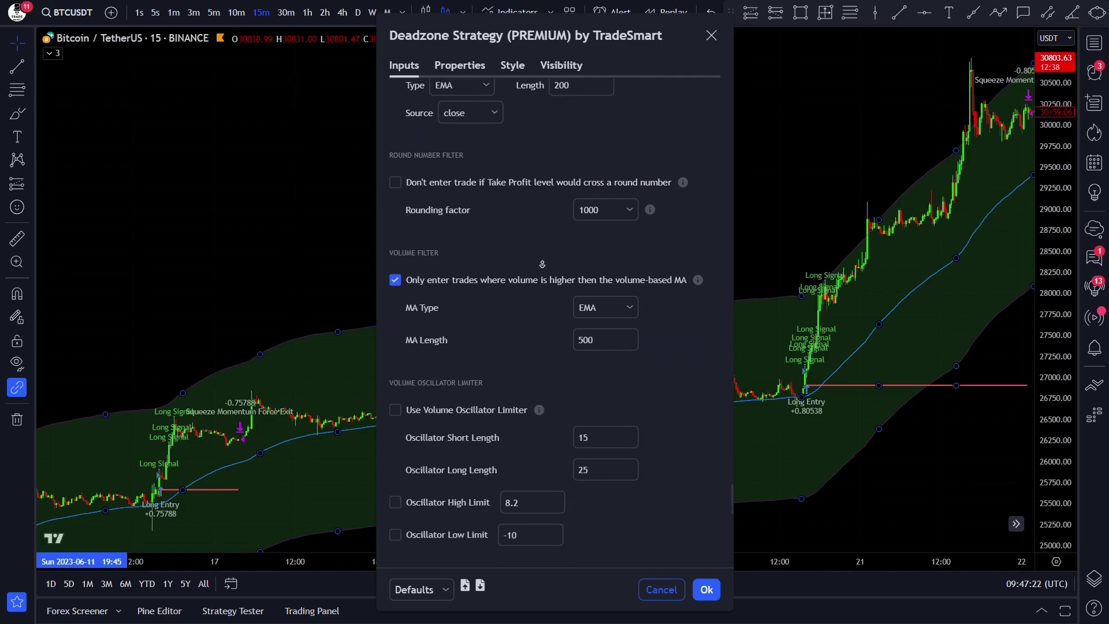
{"action": "scroll", "coordinate": [542, 264], "scroll_direction": "down", "scroll_amount": 15}
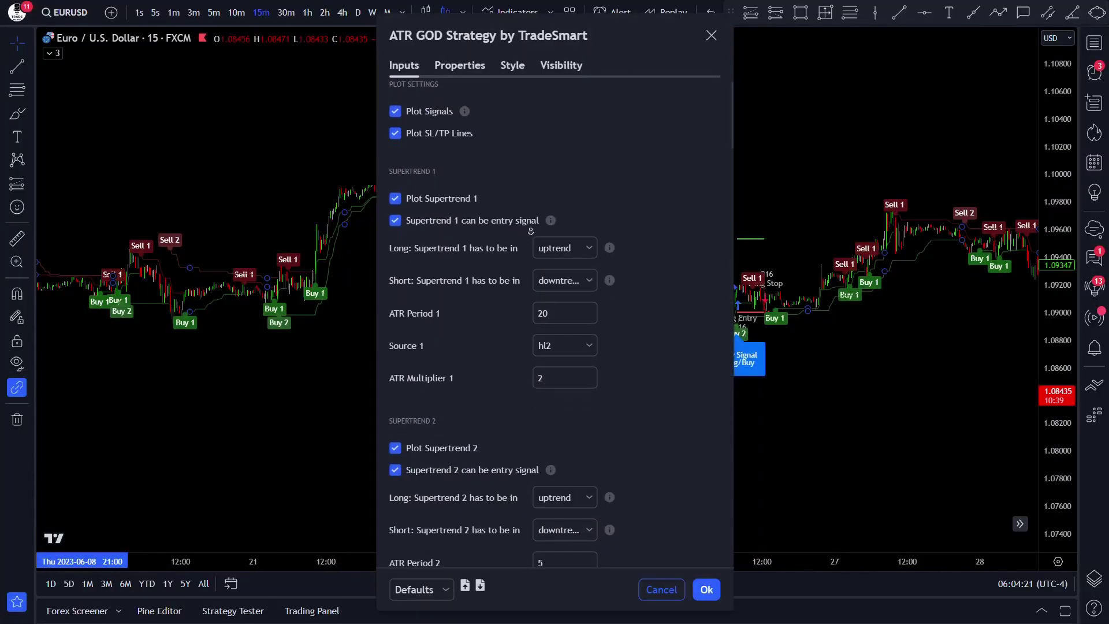
Look through the ATR GOD strategy's Supertrend and exit inputs, and skim its Pine Script source code
{"action": "scroll", "coordinate": [529, 239], "scroll_direction": "down", "scroll_amount": 3}
{"action": "scroll", "coordinate": [529, 239], "scroll_direction": "down", "scroll_amount": 10}
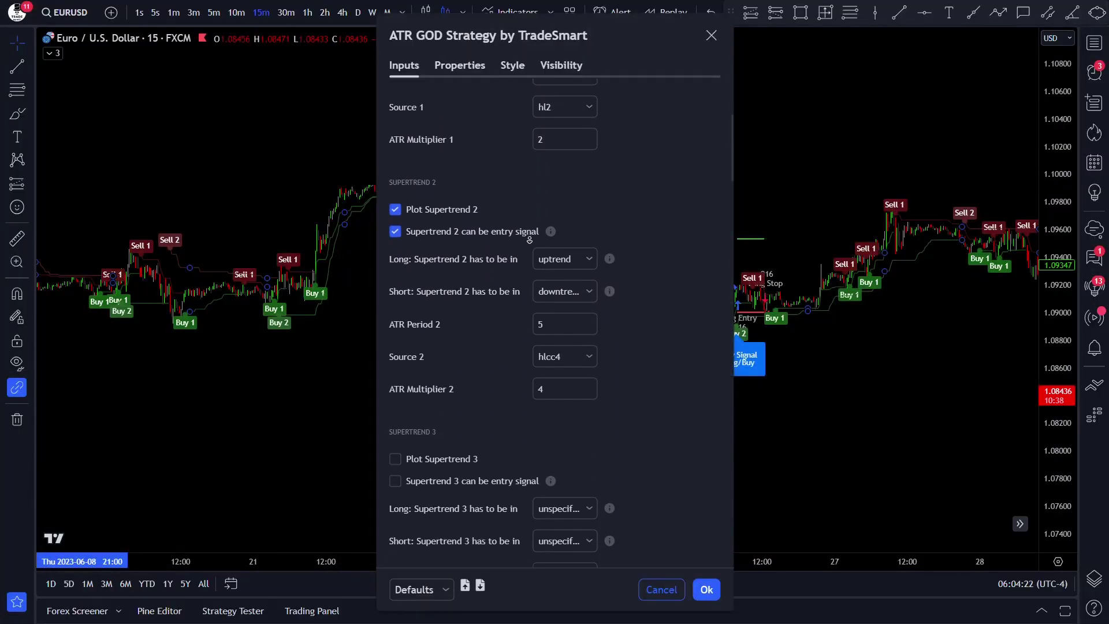
{"action": "scroll", "coordinate": [531, 237], "scroll_direction": "down", "scroll_amount": 4}
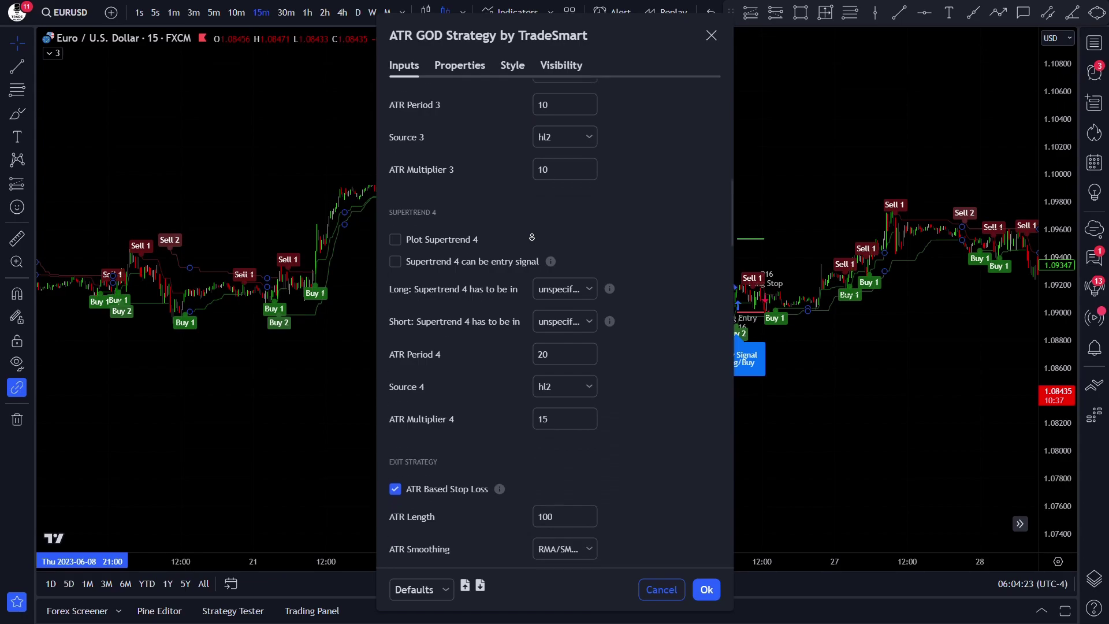
{"action": "scroll", "coordinate": [532, 237], "scroll_direction": "down", "scroll_amount": 4}
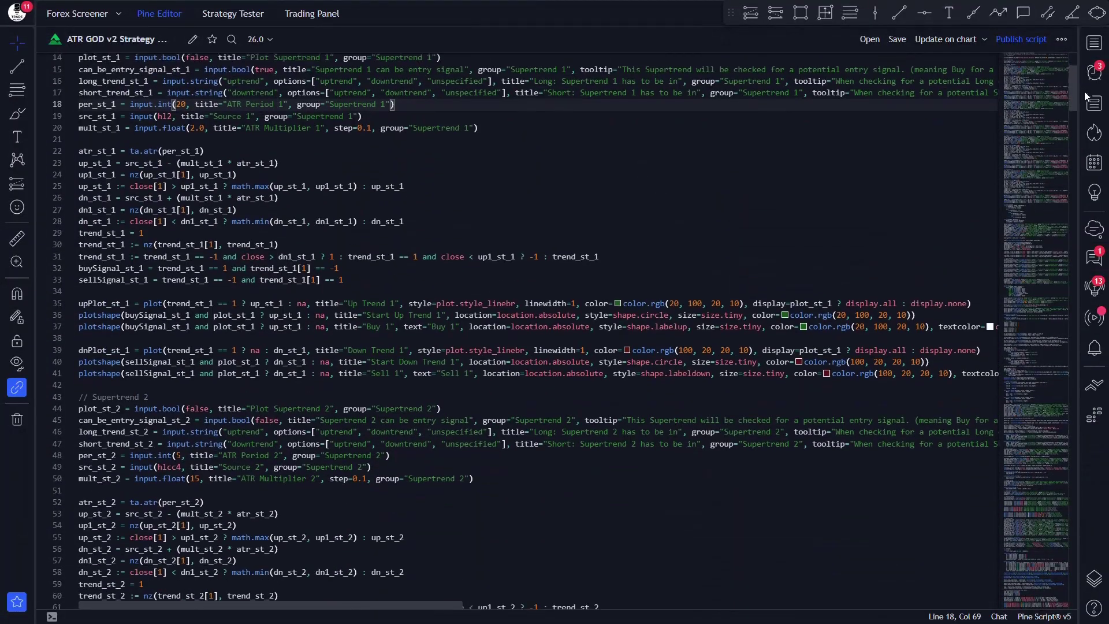
{"action": "left_click_drag", "start_coordinate": [1083, 92], "coordinate": [1104, 581]}
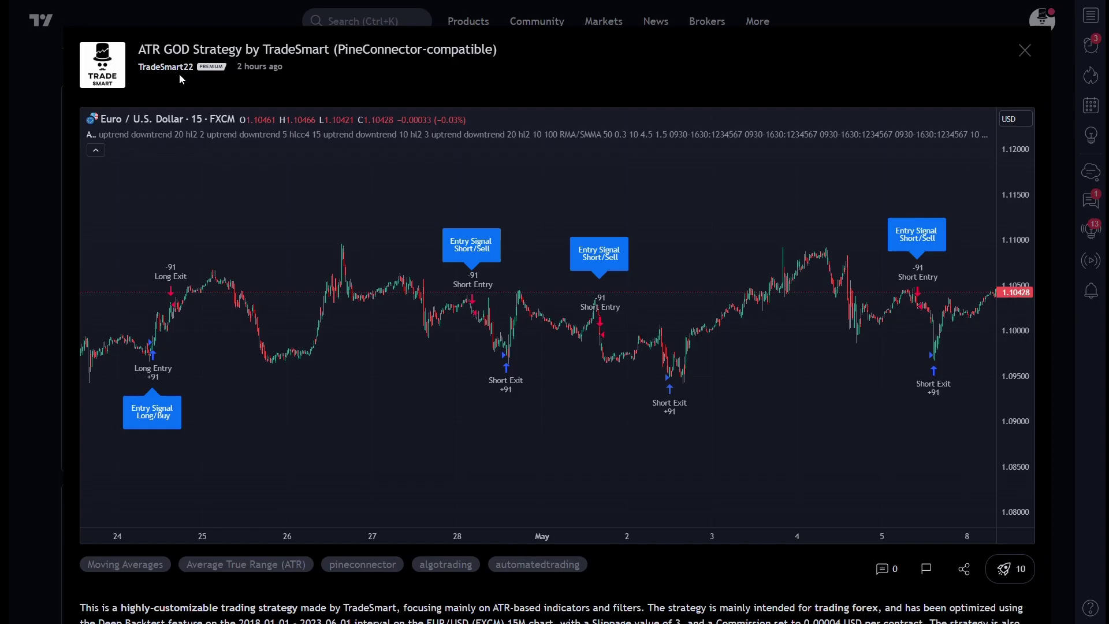
Read the ATR GOD Strategy (PineConnector-compatible) publication and add the script to the favorite indicators
{"action": "scroll", "coordinate": [471, 260], "scroll_direction": "down", "scroll_amount": 20}
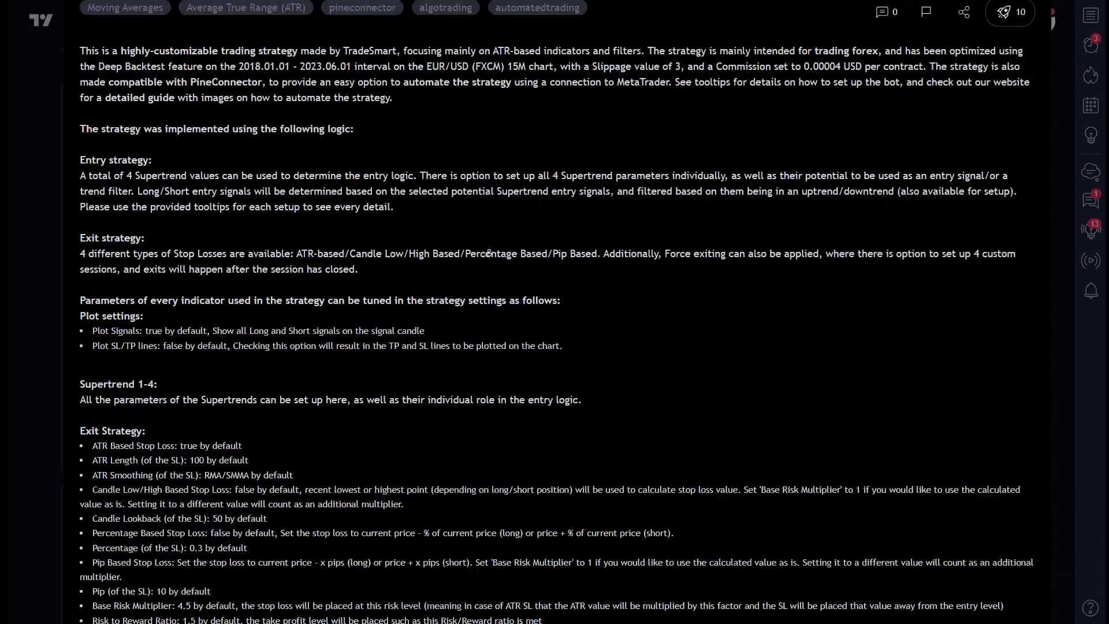
{"action": "scroll", "coordinate": [477, 240], "scroll_direction": "up", "scroll_amount": 5}
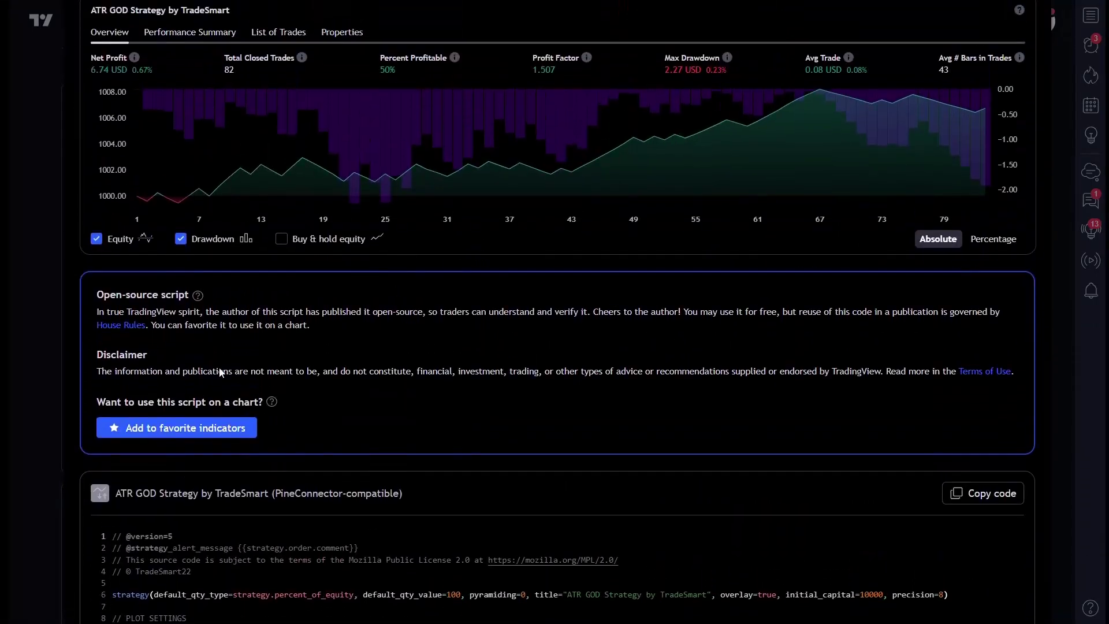
{"action": "left_click", "coordinate": [133, 433]}
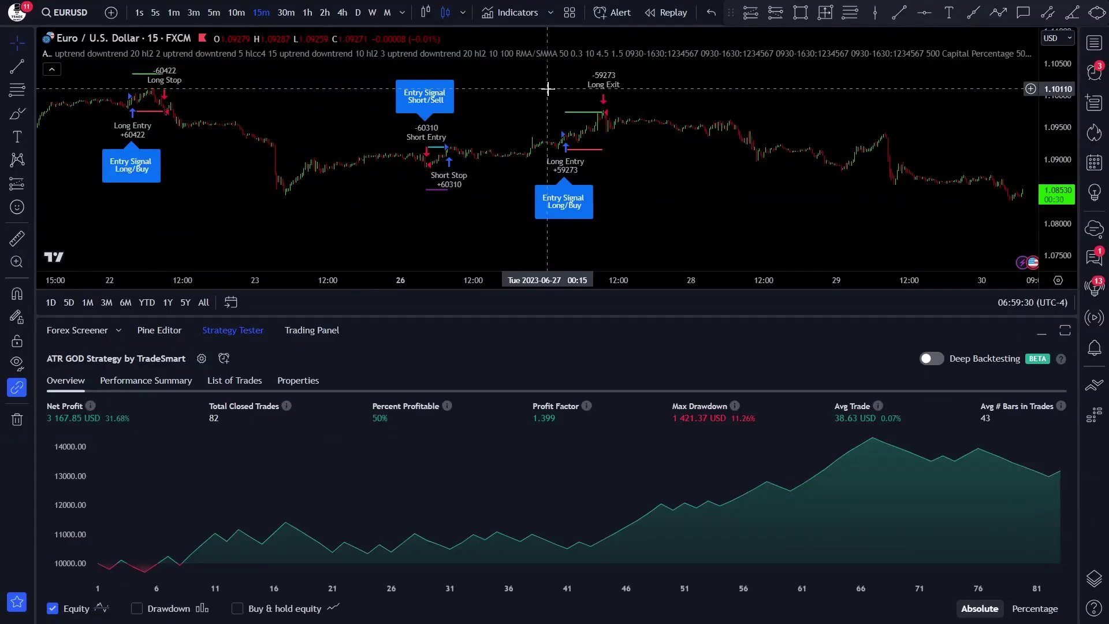
Find the ATR GOD Strategy by TradeSmart among the favorite scripts in the indicator library, then close the library
{"action": "left_click", "coordinate": [514, 12]}
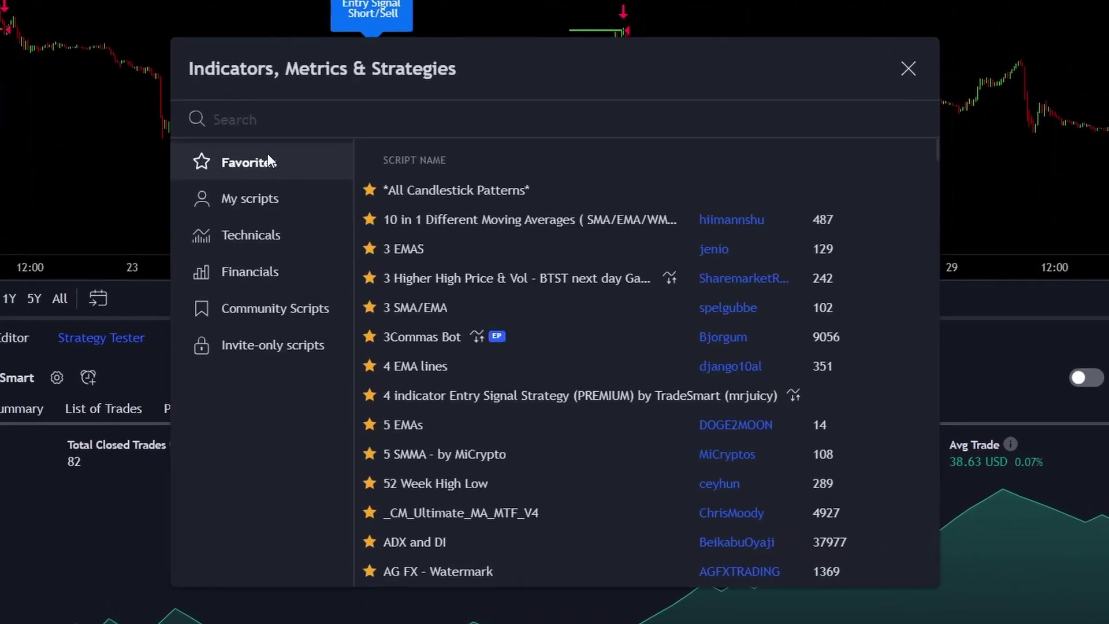
{"action": "scroll", "coordinate": [484, 323], "scroll_direction": "down", "scroll_amount": 7}
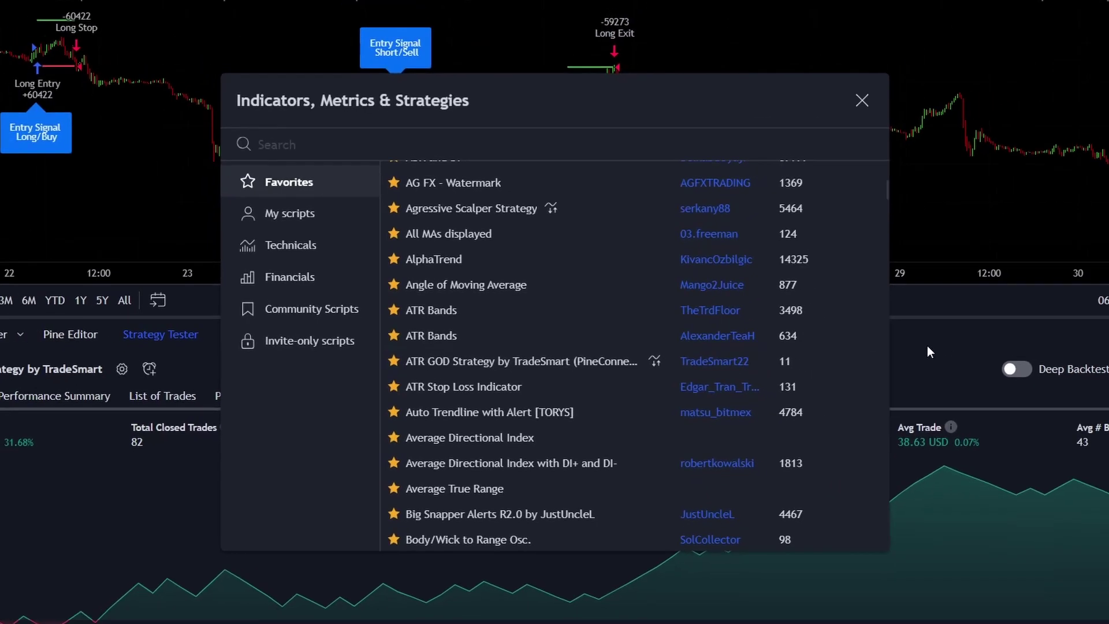
{"action": "key", "text": "Escape"}
Open the ATR GOD v2 strategy's source code in the Pine Editor and look through it from the end upward
{"action": "left_click", "coordinate": [151, 330]}
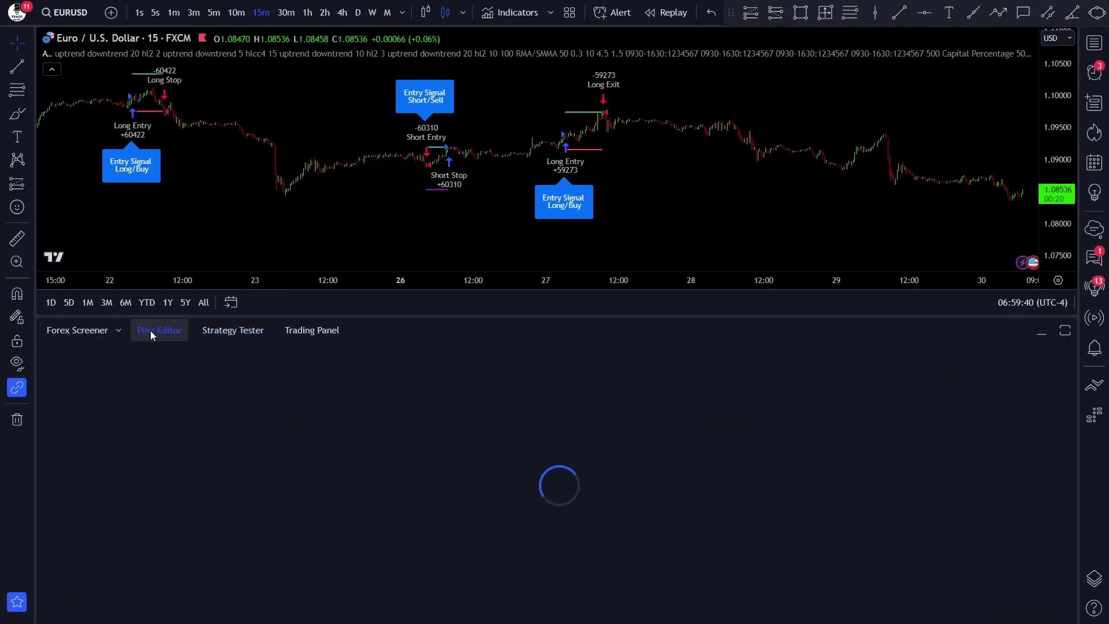
{"action": "scroll", "coordinate": [472, 455], "scroll_direction": "down", "scroll_amount": 5}
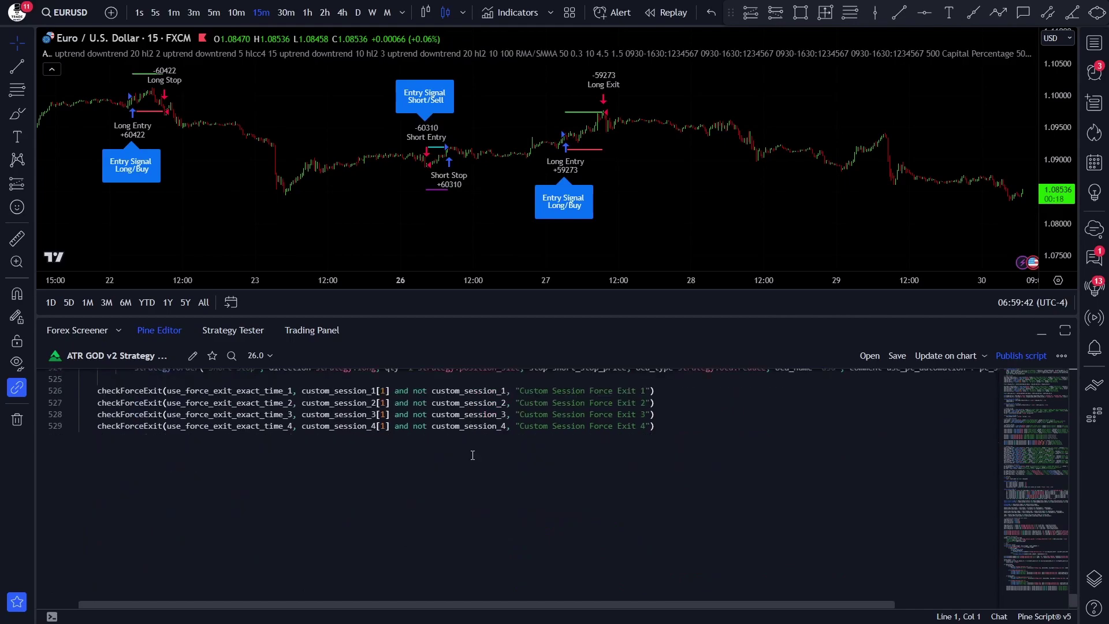
{"action": "scroll", "coordinate": [473, 454], "scroll_direction": "up", "scroll_amount": 10}
{"action": "scroll", "coordinate": [473, 455], "scroll_direction": "up", "scroll_amount": 15}
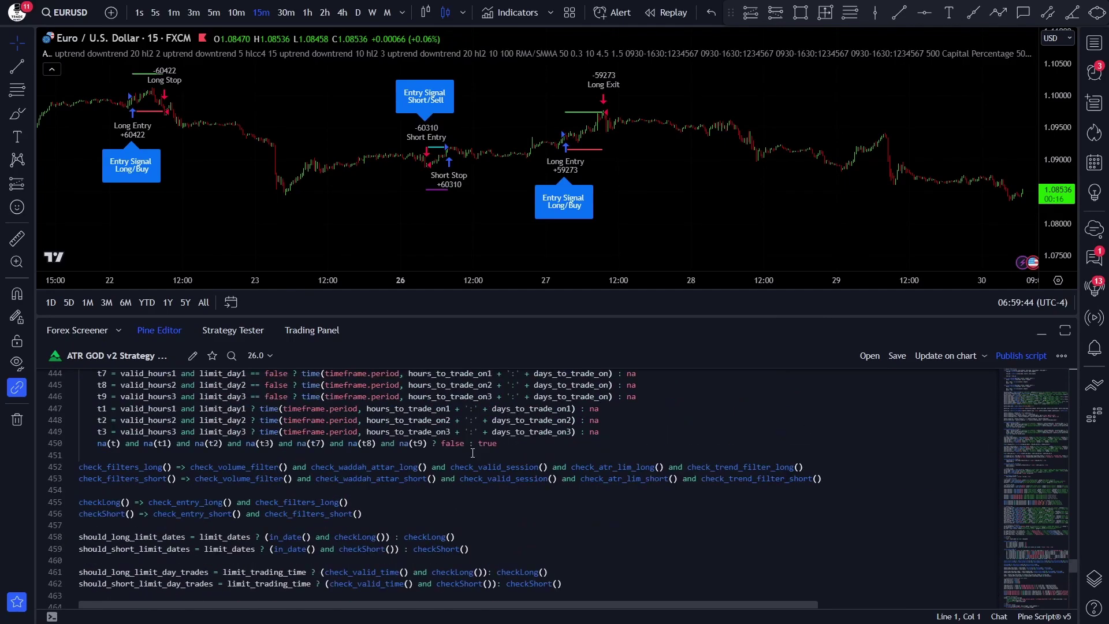
{"action": "scroll", "coordinate": [473, 452], "scroll_direction": "up", "scroll_amount": 8}
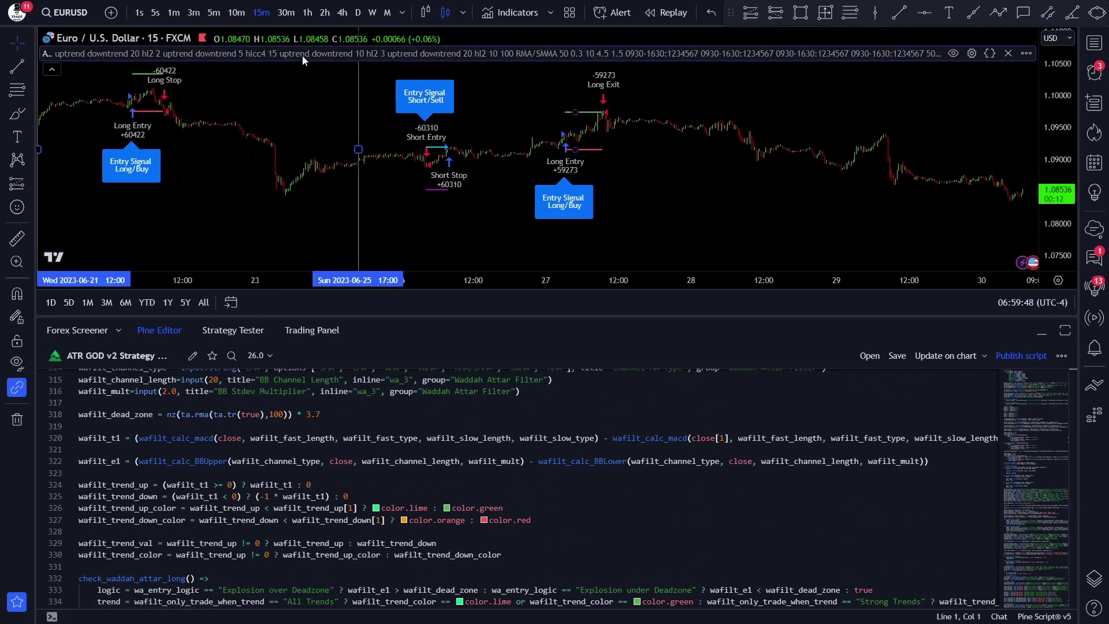
Open the settings of the ATR GOD strategy on the EURUSD chart and review the Supertrend 1 to 4 inputs
{"action": "double_click", "coordinate": [303, 55]}
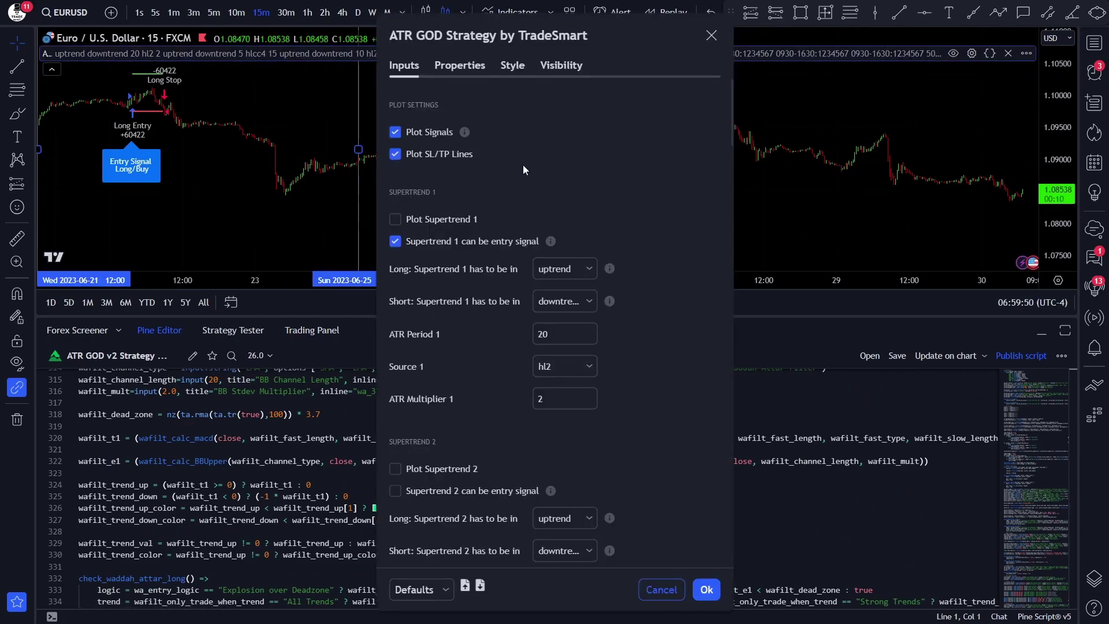
{"action": "scroll", "coordinate": [521, 169], "scroll_direction": "down", "scroll_amount": 3}
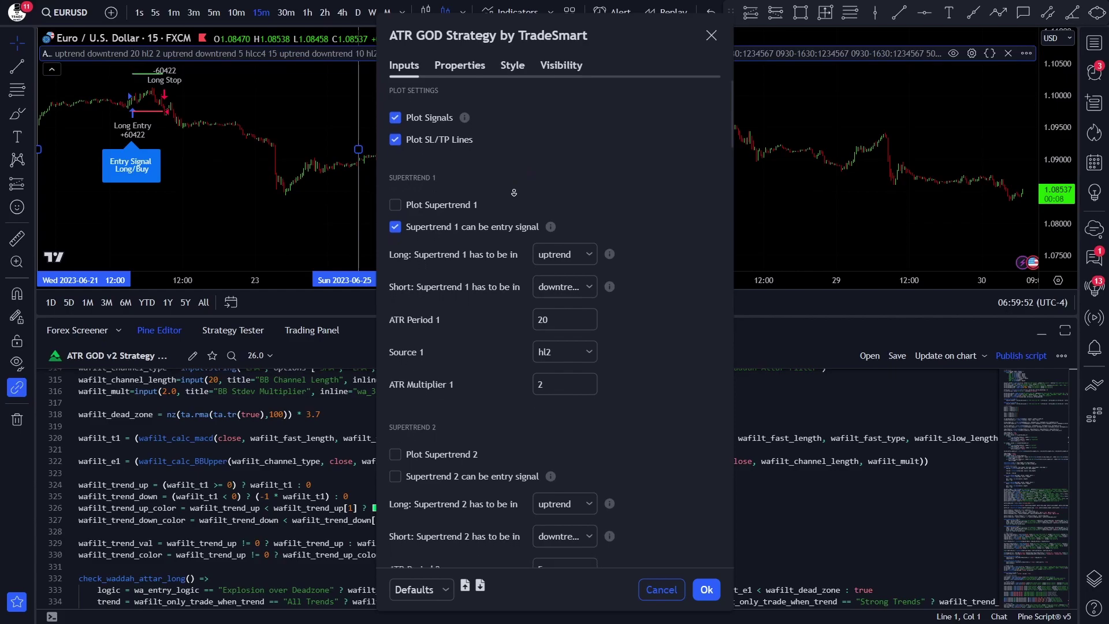
{"action": "scroll", "coordinate": [514, 203], "scroll_direction": "down", "scroll_amount": 10}
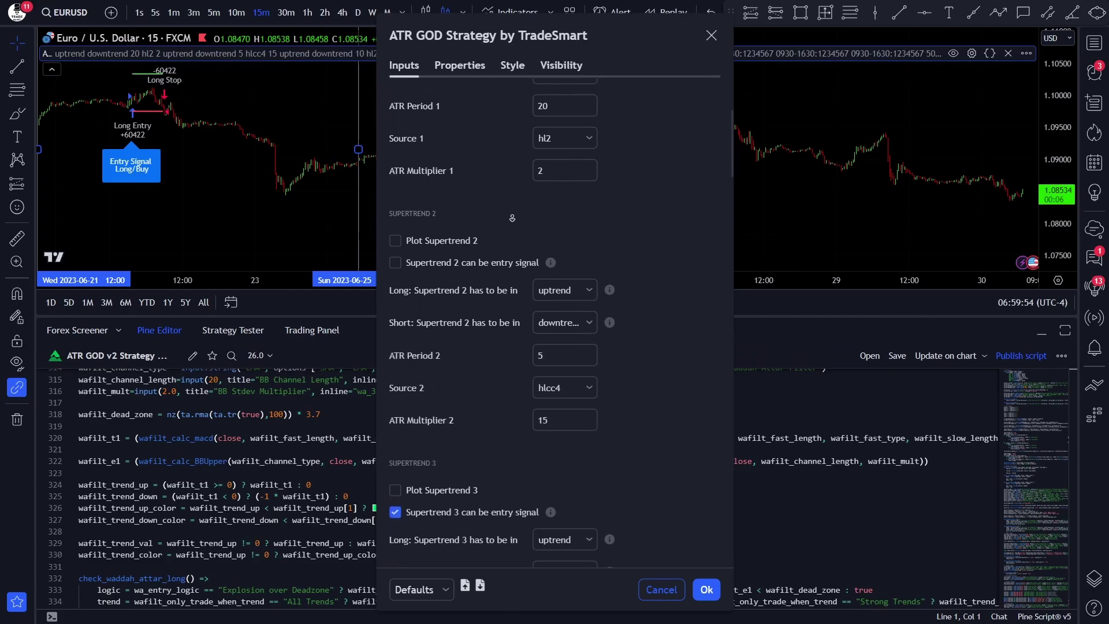
{"action": "scroll", "coordinate": [509, 236], "scroll_direction": "down", "scroll_amount": 10}
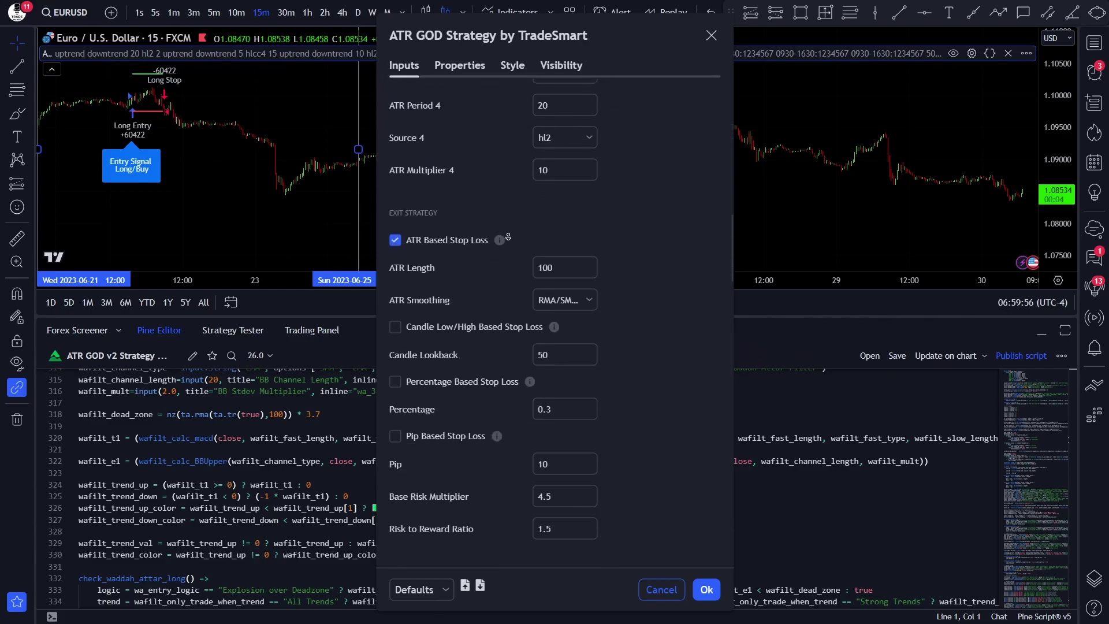
{"action": "scroll", "coordinate": [508, 236], "scroll_direction": "up", "scroll_amount": 8}
{"action": "scroll", "coordinate": [503, 173], "scroll_direction": "up", "scroll_amount": 2}
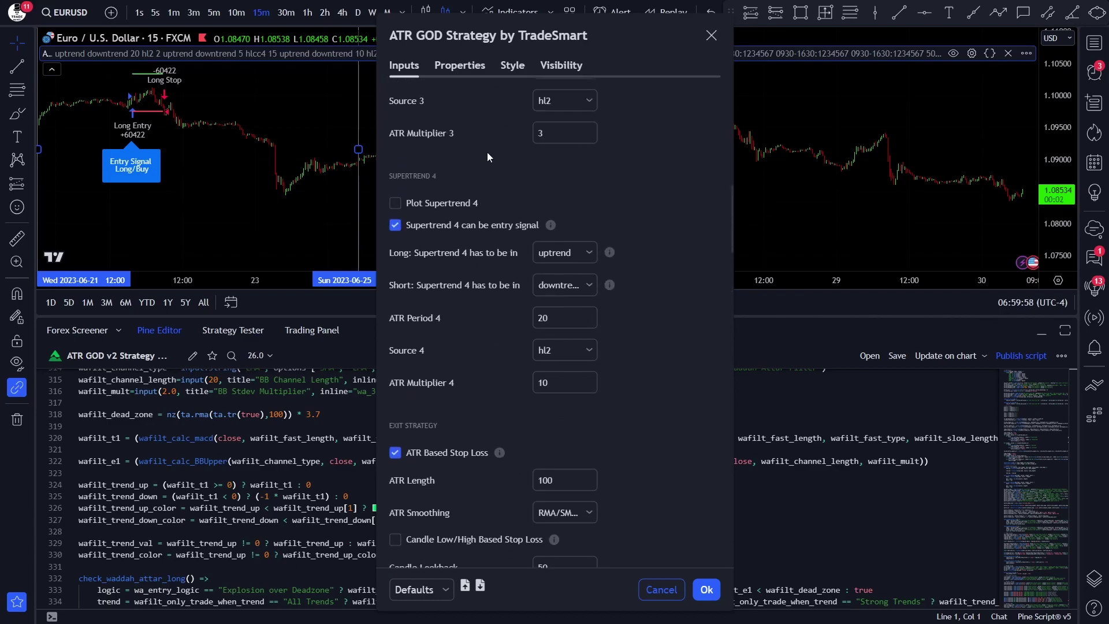
Examine the strategy's stop loss, force exiting, base setup, ATR limiter and Waddah Attar filter inputs
{"action": "scroll", "coordinate": [499, 347], "scroll_direction": "down", "scroll_amount": 5}
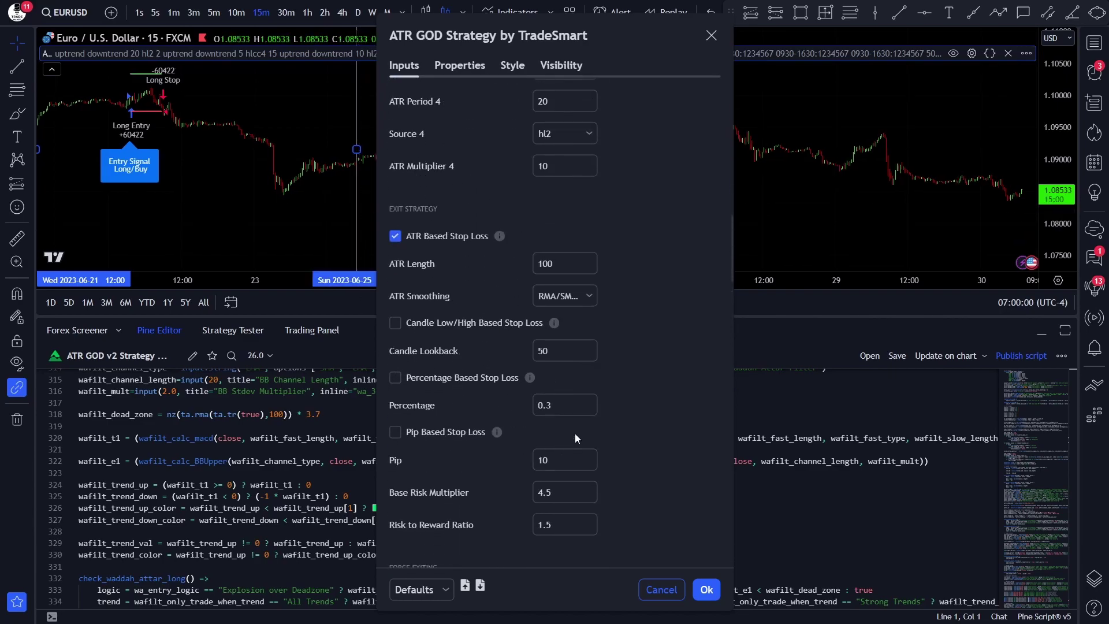
{"action": "scroll", "coordinate": [426, 248], "scroll_direction": "down", "scroll_amount": 5}
{"action": "scroll", "coordinate": [425, 248], "scroll_direction": "down", "scroll_amount": 15}
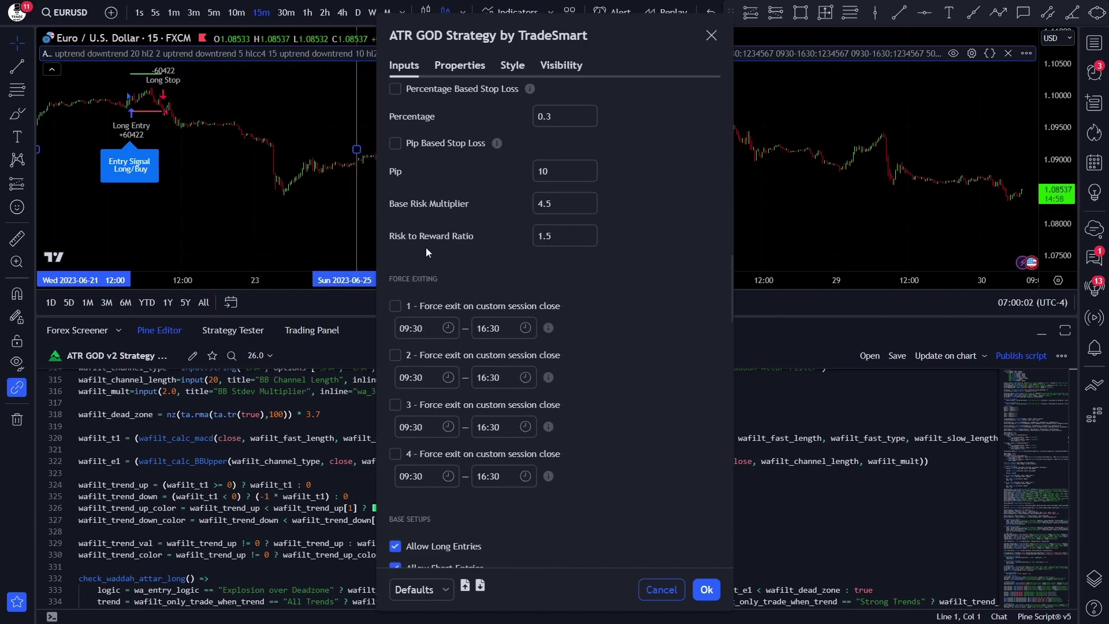
{"action": "scroll", "coordinate": [427, 247], "scroll_direction": "down", "scroll_amount": 1}
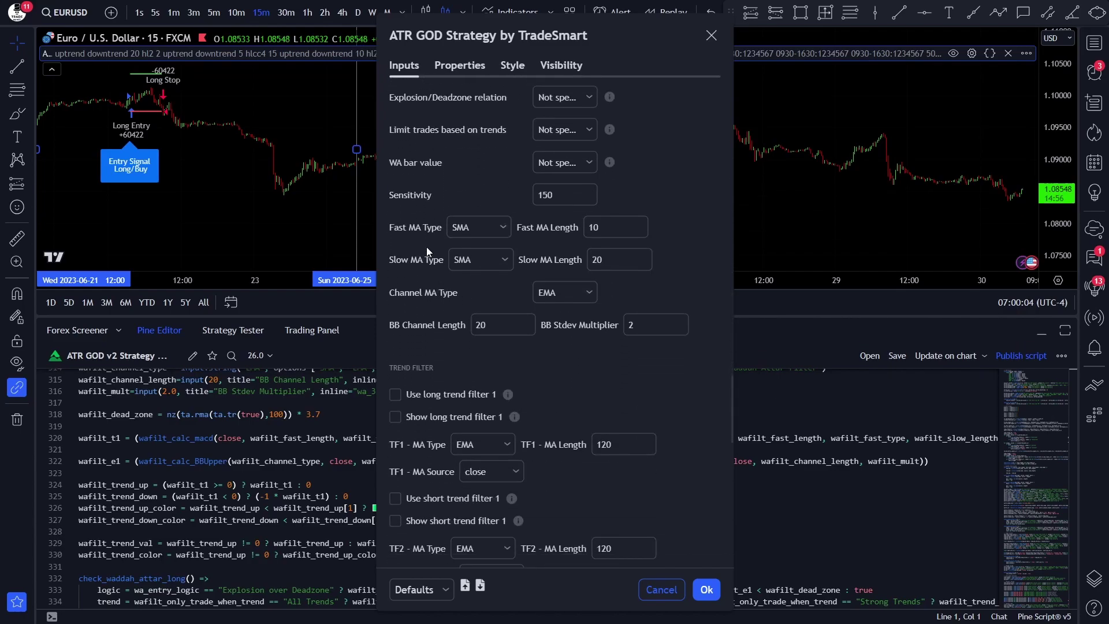
{"action": "scroll", "coordinate": [427, 247], "scroll_direction": "up", "scroll_amount": 9}
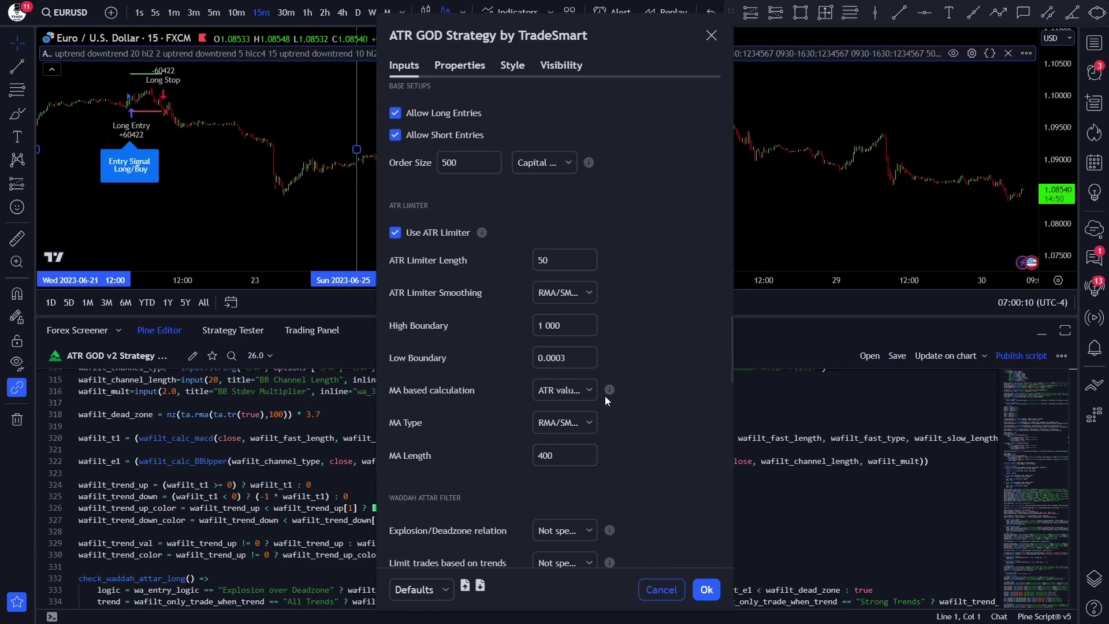
{"action": "scroll", "coordinate": [605, 397], "scroll_direction": "down", "scroll_amount": 5}
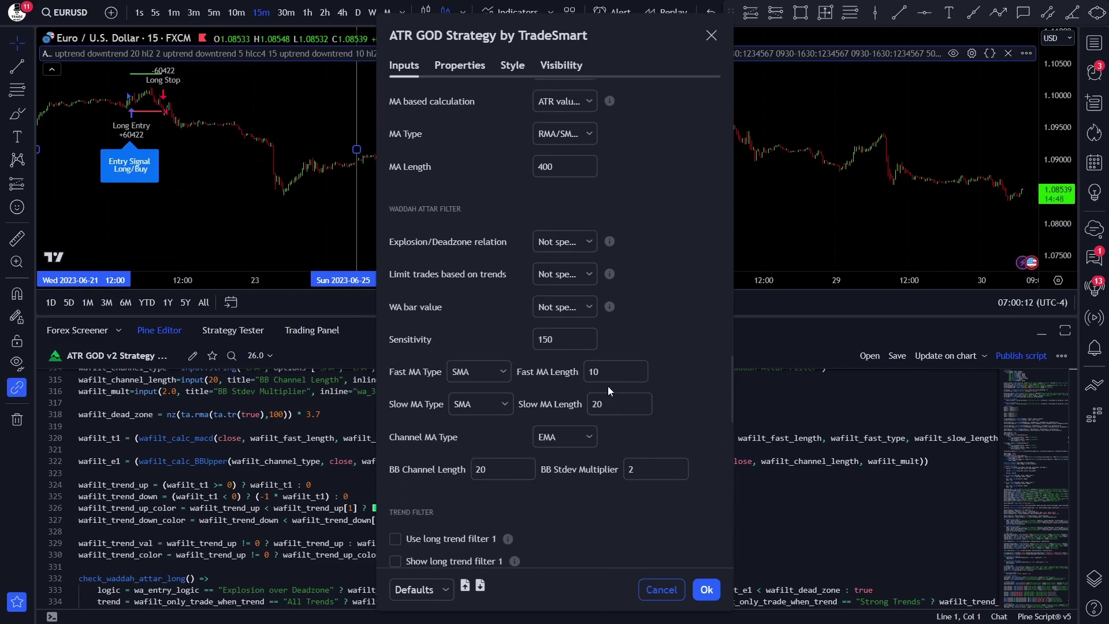
{"action": "scroll", "coordinate": [619, 315], "scroll_direction": "down", "scroll_amount": 4}
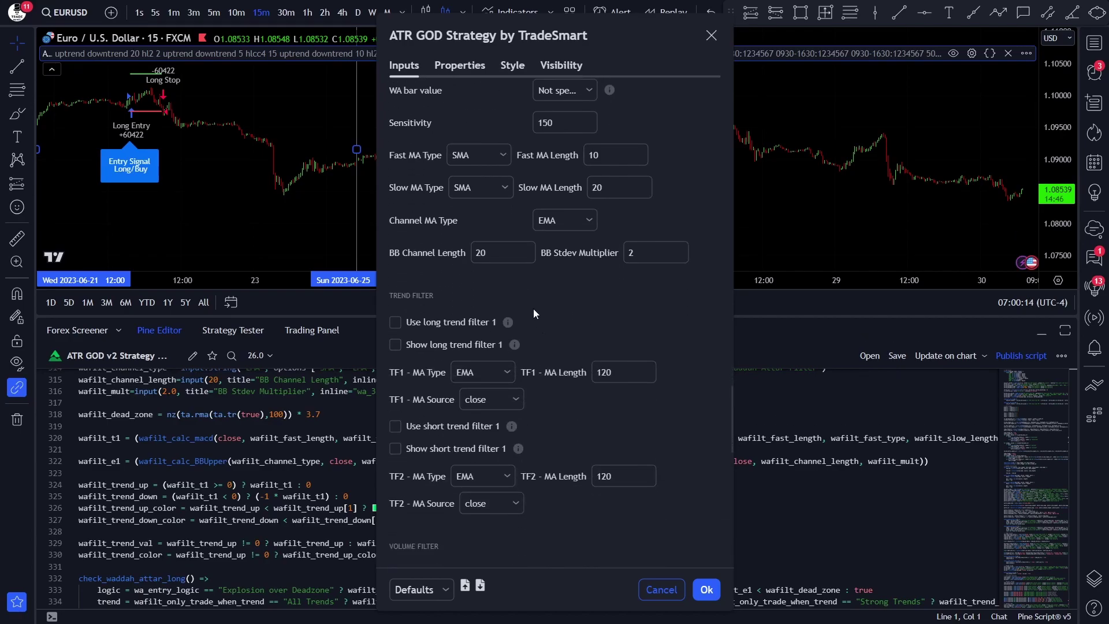
Check the trend filter, trading time limiter and PineConnector automation inputs, then close the strategy settings
{"action": "scroll", "coordinate": [532, 300], "scroll_direction": "up", "scroll_amount": 5}
{"action": "scroll", "coordinate": [655, 379], "scroll_direction": "down", "scroll_amount": 6}
{"action": "scroll", "coordinate": [654, 381], "scroll_direction": "down", "scroll_amount": 6}
{"action": "scroll", "coordinate": [656, 380], "scroll_direction": "down", "scroll_amount": 7}
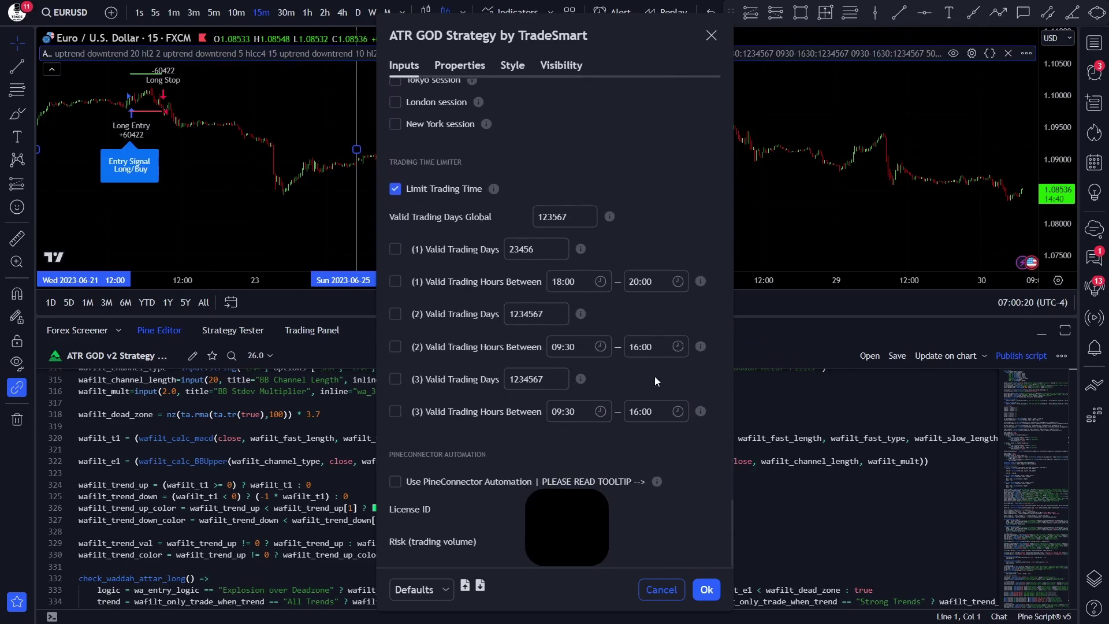
{"action": "left_click", "coordinate": [706, 589]}
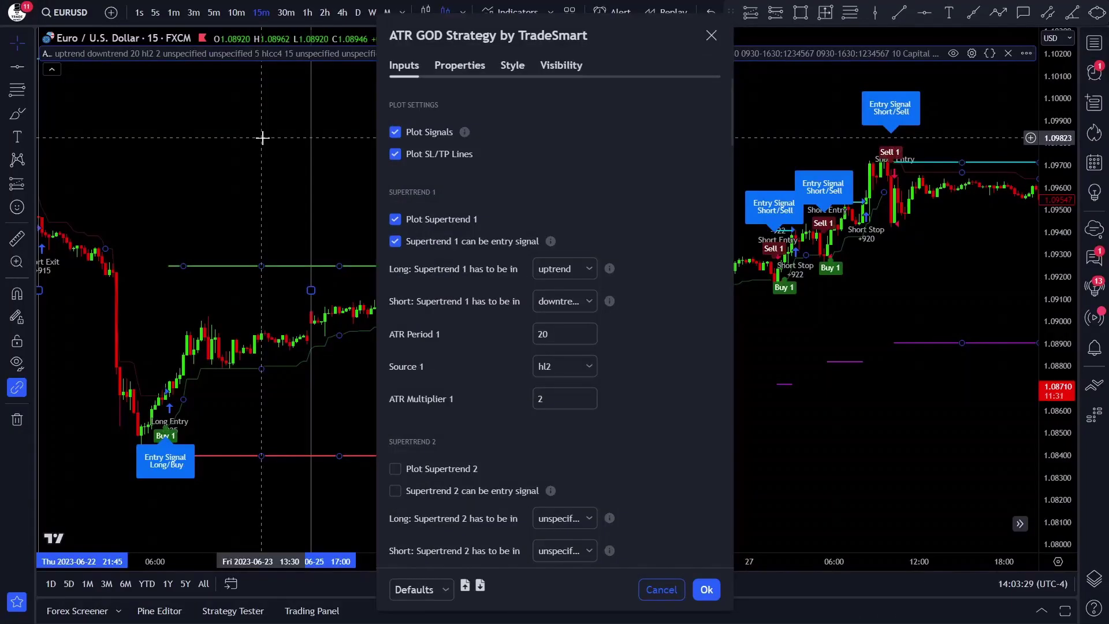
Examine the plot settings and the entry-signal and trend-direction options for Supertrends 1 to 4 in the ATR GOD strategy
{"action": "mouse_move", "coordinate": [462, 135]}
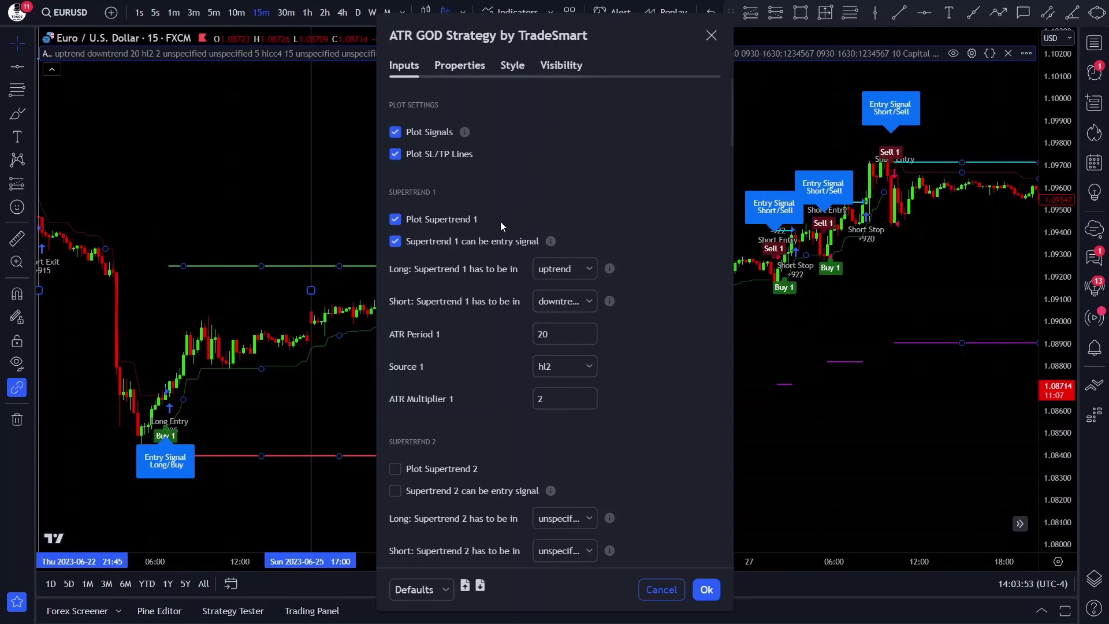
{"action": "scroll", "coordinate": [483, 210], "scroll_direction": "down", "scroll_amount": 1}
{"action": "scroll", "coordinate": [484, 215], "scroll_direction": "down", "scroll_amount": 6}
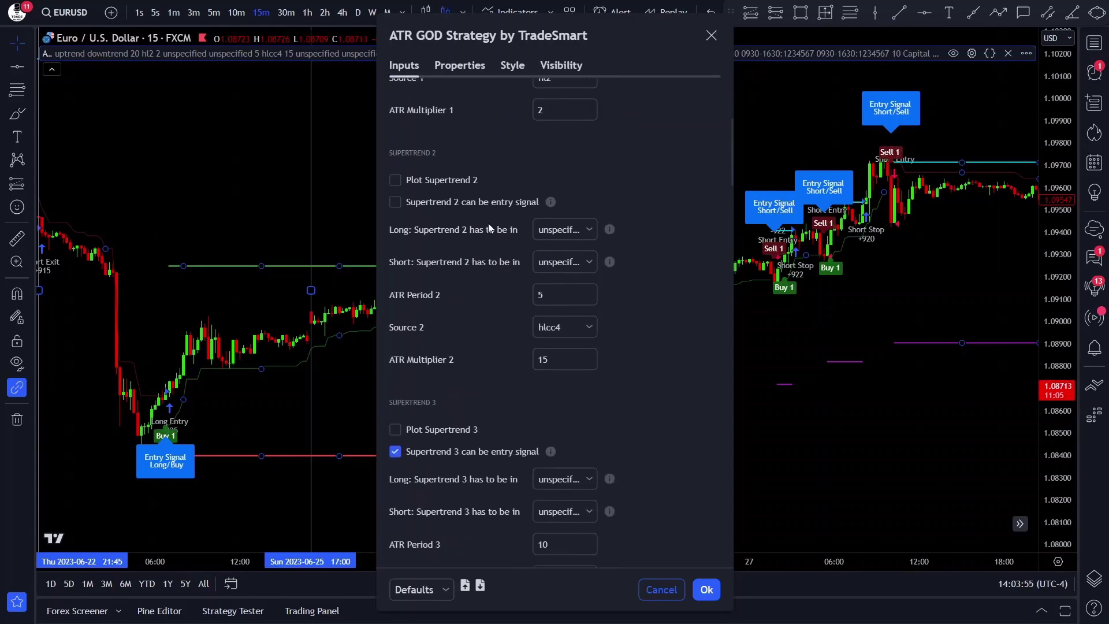
{"action": "scroll", "coordinate": [491, 222], "scroll_direction": "down", "scroll_amount": 2}
{"action": "scroll", "coordinate": [490, 221], "scroll_direction": "up", "scroll_amount": 8}
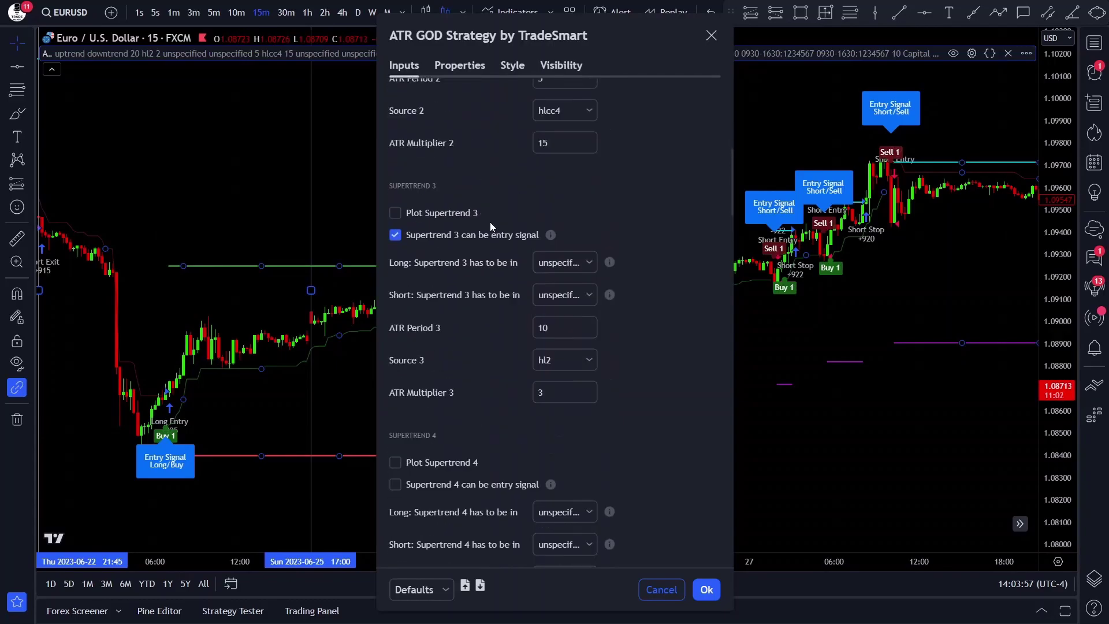
{"action": "scroll", "coordinate": [489, 225], "scroll_direction": "up", "scroll_amount": 1}
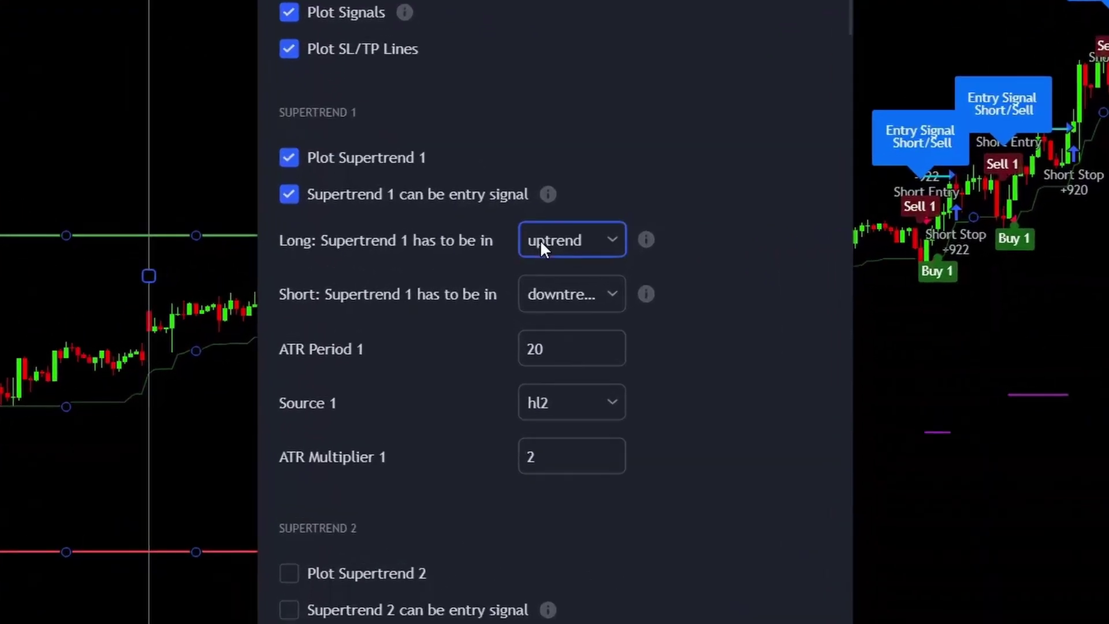
Examine Supertrend 1's trend options for longs and shorts, along with its ATR period, source and ATR multiplier
{"action": "left_click", "coordinate": [546, 269]}
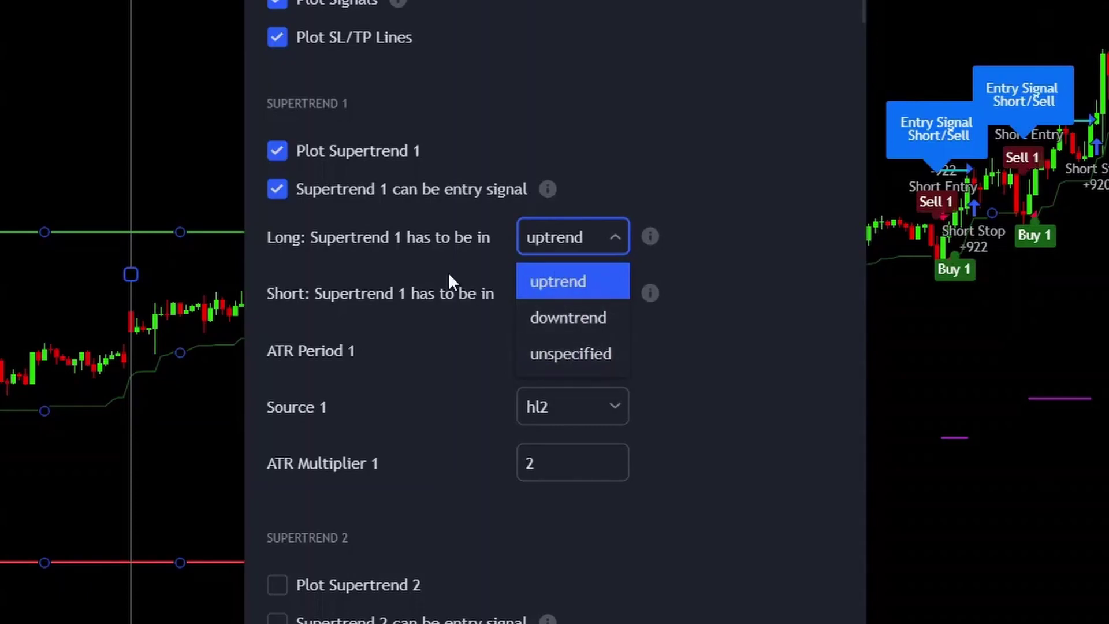
{"action": "left_click", "coordinate": [527, 289]}
{"action": "left_click", "coordinate": [525, 294]}
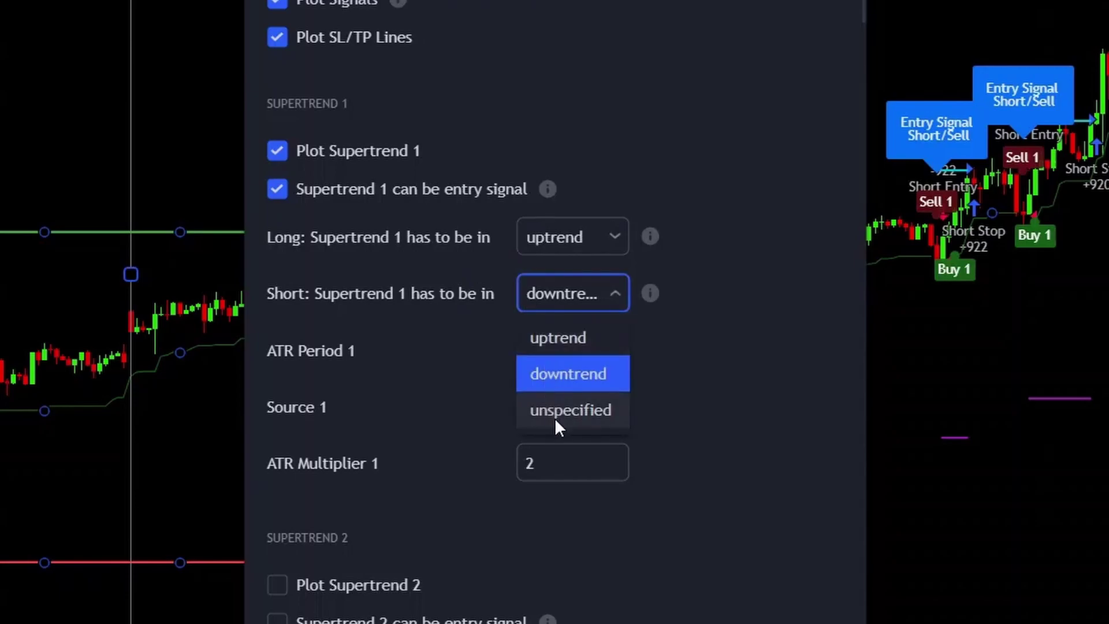
{"action": "left_click", "coordinate": [453, 377]}
{"action": "left_click", "coordinate": [560, 349]}
{"action": "left_click_drag", "start_coordinate": [560, 349], "coordinate": [522, 358]}
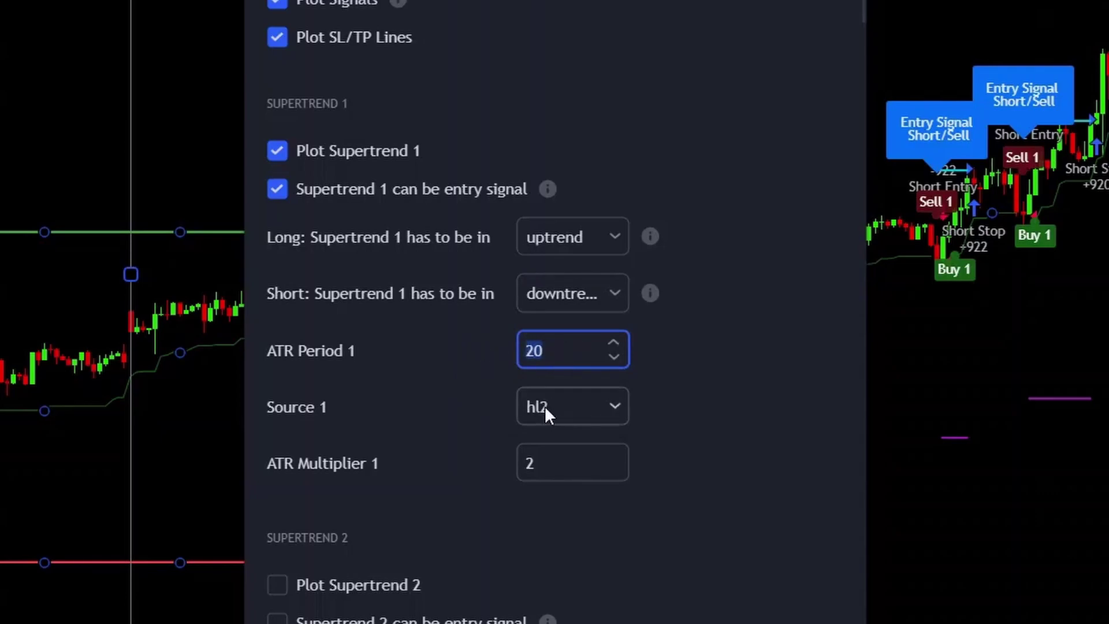
{"action": "left_click", "coordinate": [458, 439]}
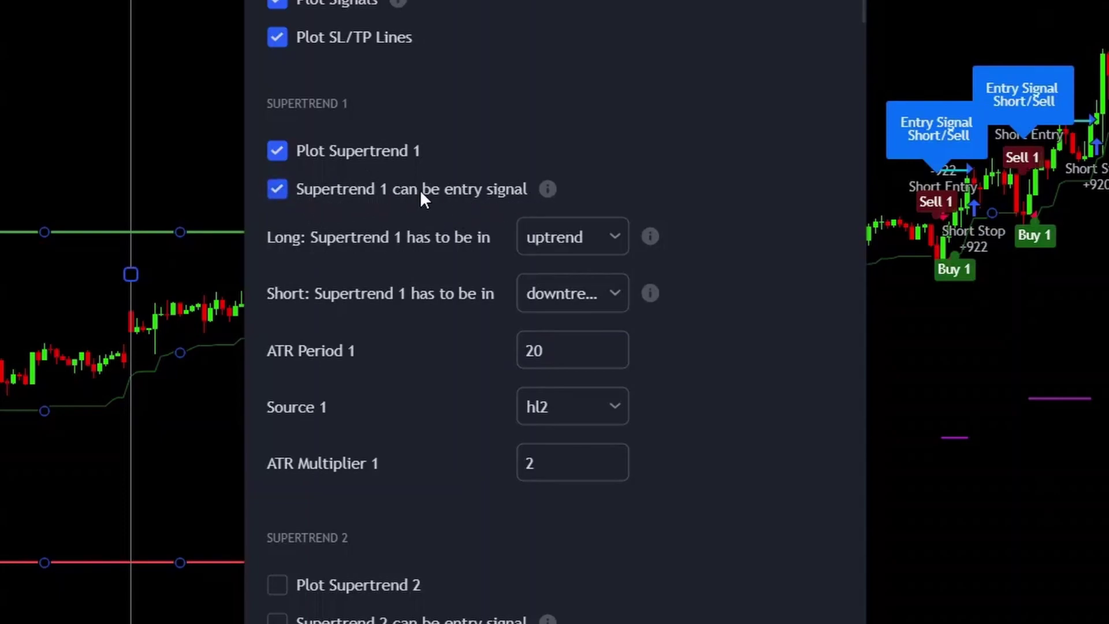
{"action": "left_click", "coordinate": [530, 462]}
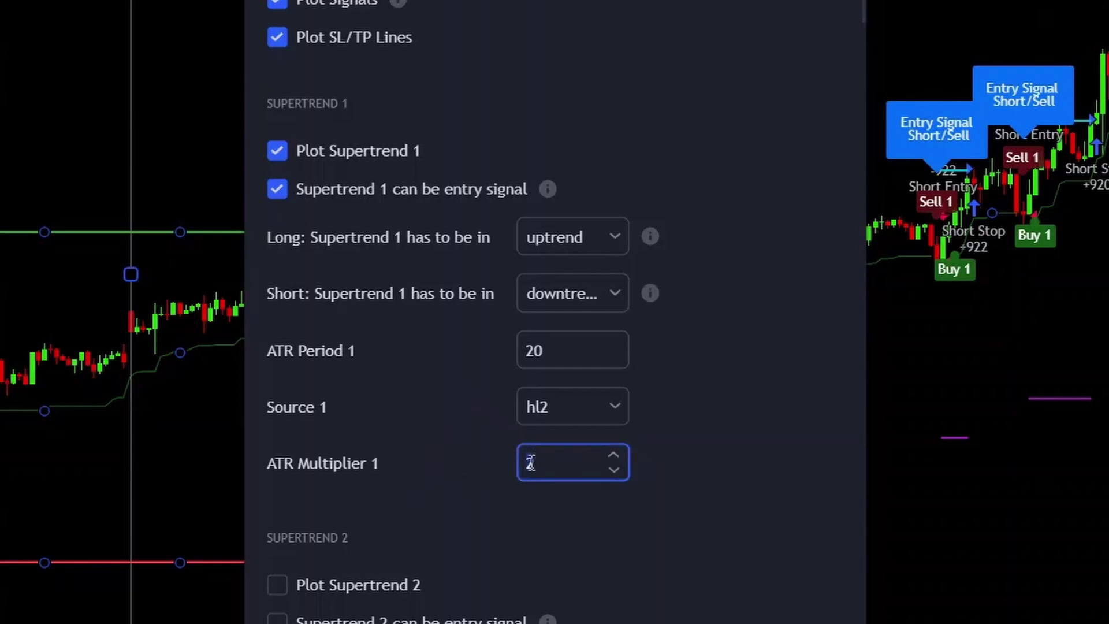
{"action": "left_click", "coordinate": [473, 456]}
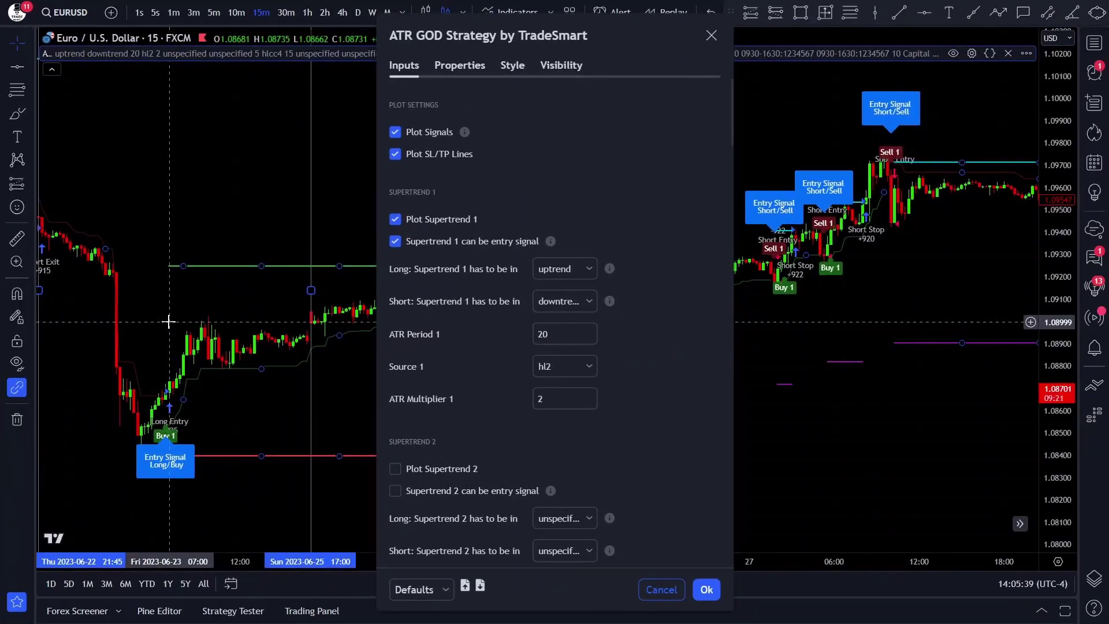
{"action": "key", "text": "Escape"}
Plot Supertrend 2 and require it to be in uptrend for longs and in downtrend for shorts
{"action": "scroll", "coordinate": [153, 364], "scroll_direction": "up", "scroll_amount": 5}
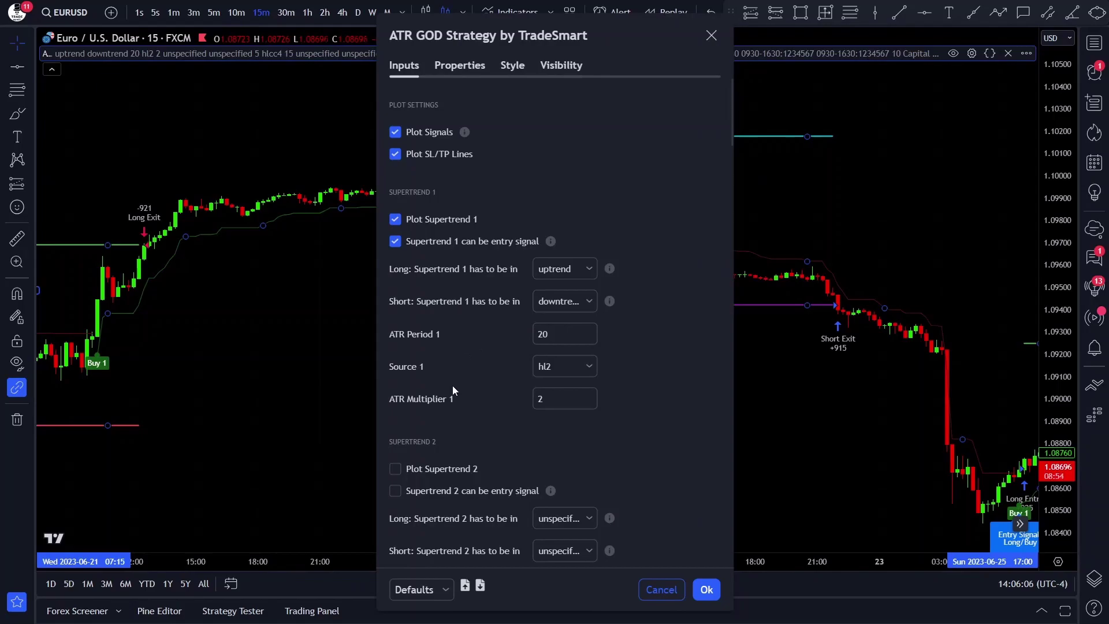
{"action": "scroll", "coordinate": [451, 397], "scroll_direction": "down", "scroll_amount": 1}
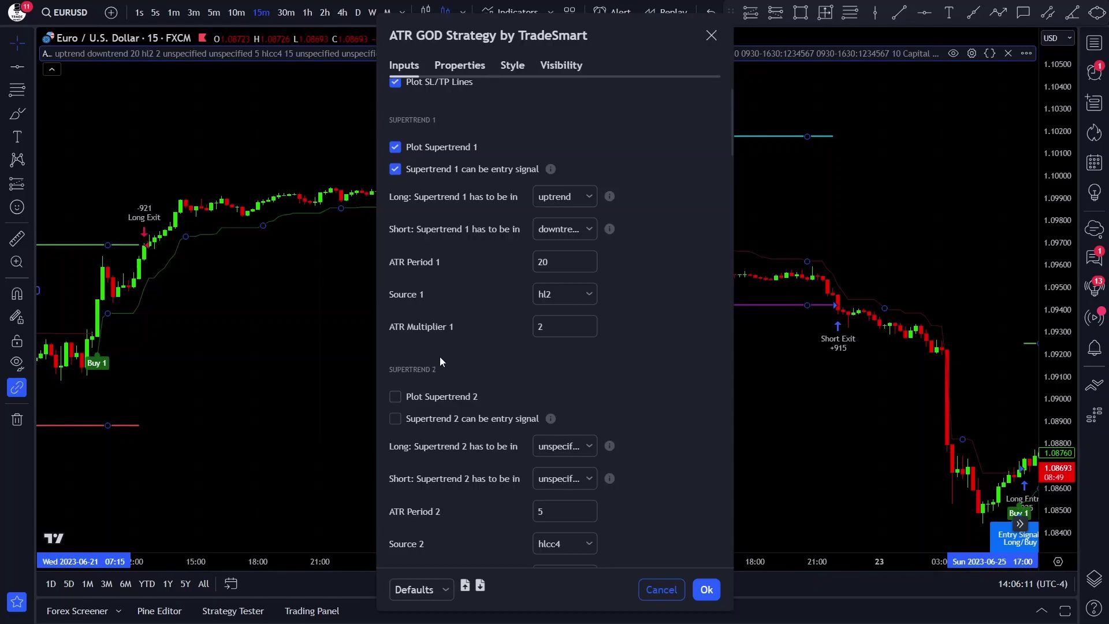
{"action": "scroll", "coordinate": [457, 331], "scroll_direction": "down", "scroll_amount": 2}
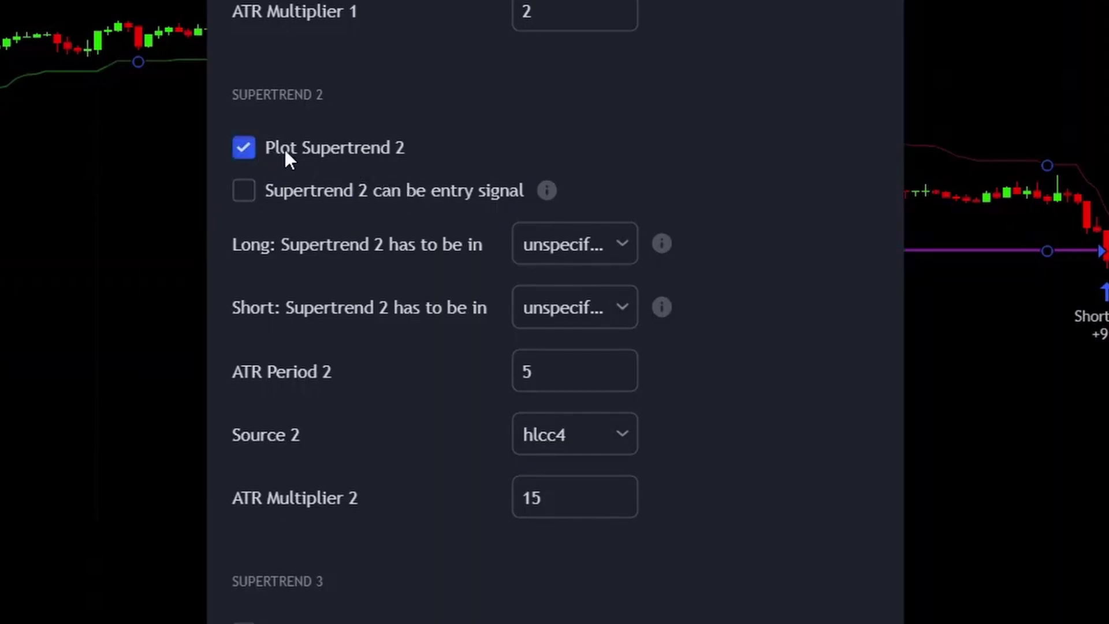
{"action": "left_click", "coordinate": [548, 246]}
{"action": "left_click", "coordinate": [558, 285]}
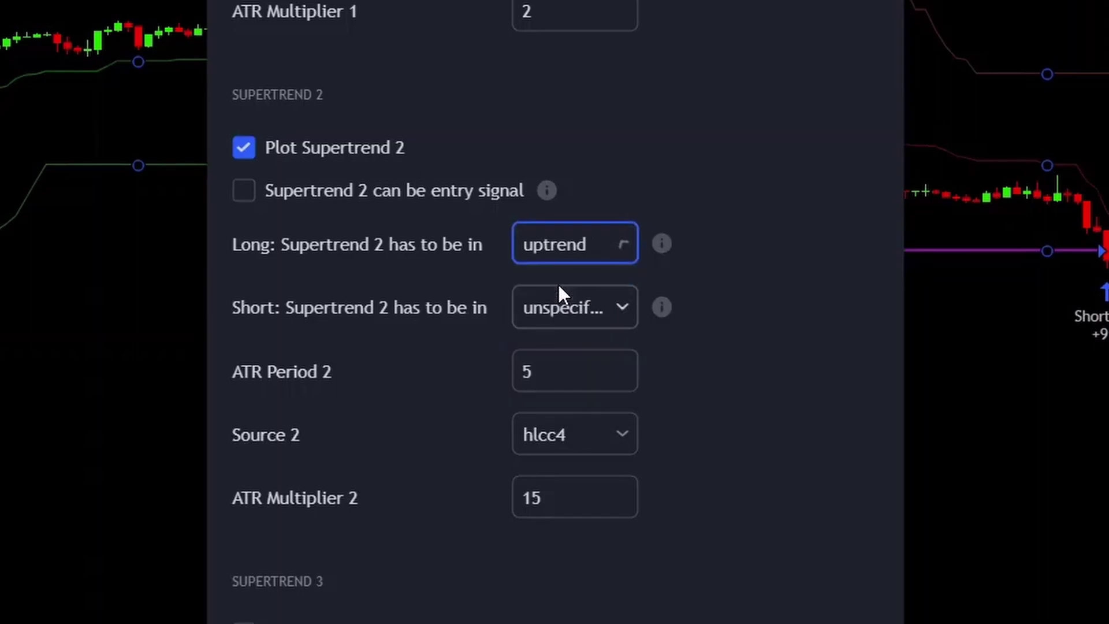
{"action": "left_click", "coordinate": [537, 306]}
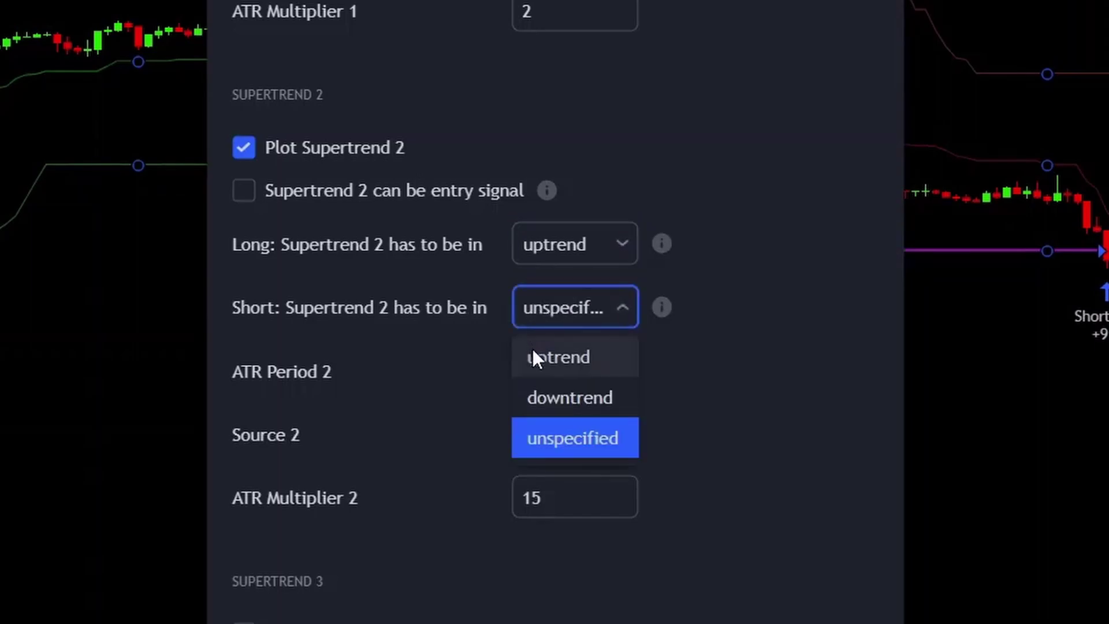
{"action": "left_click", "coordinate": [541, 398]}
Review Supertrend 2's ATR period and ATR multiplier and compare its inputs with those of Supertrend 1
{"action": "double_click", "coordinate": [562, 378]}
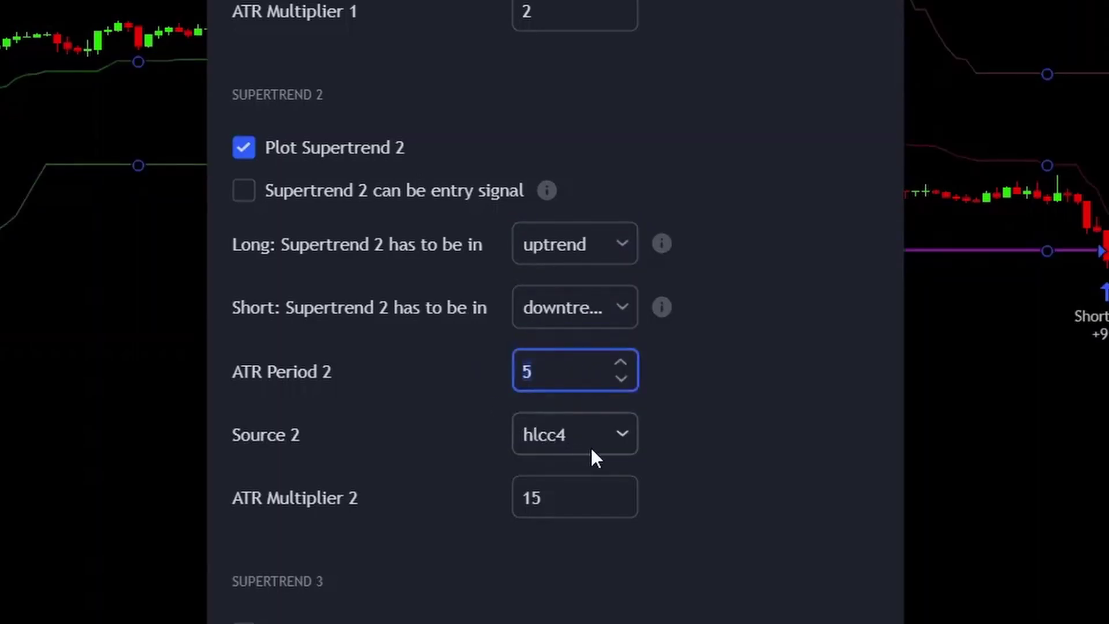
{"action": "double_click", "coordinate": [563, 499]}
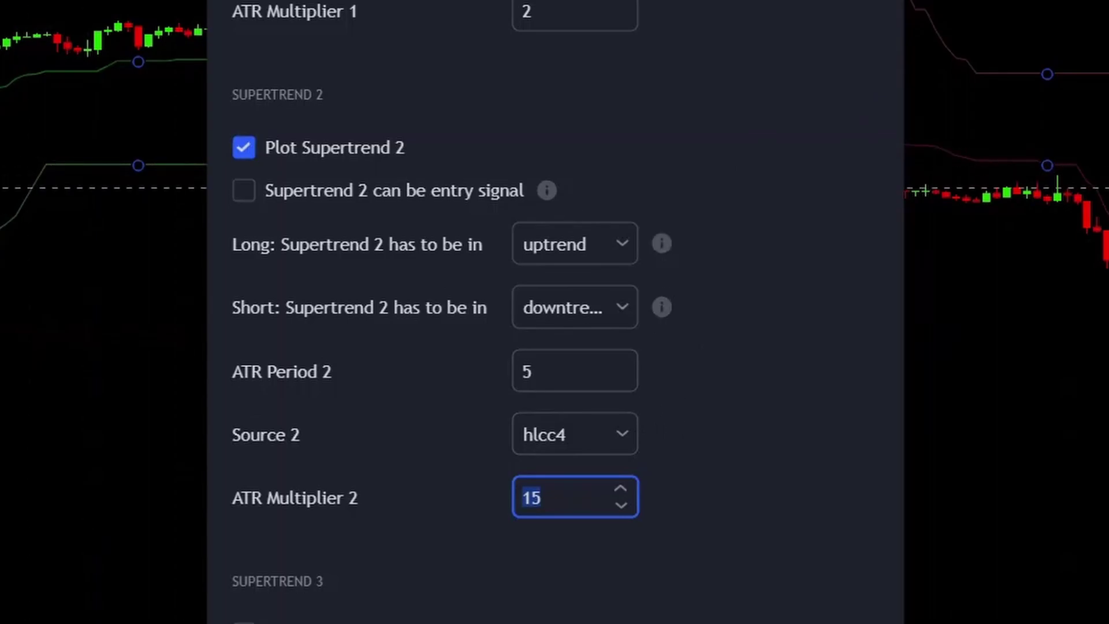
{"action": "scroll", "coordinate": [460, 12], "scroll_direction": "up", "scroll_amount": 5}
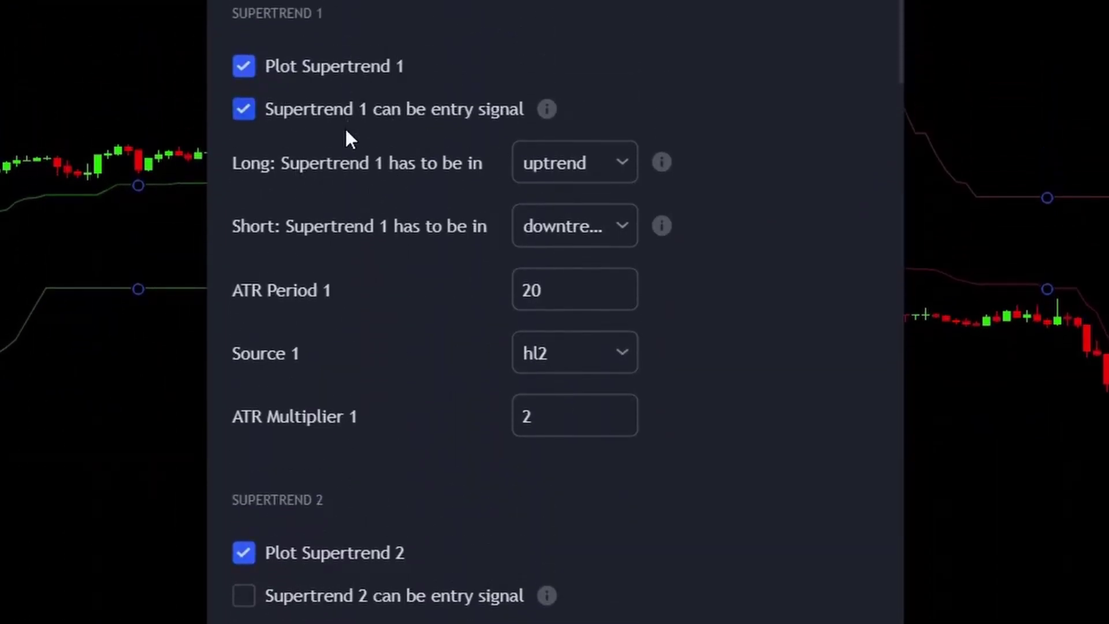
{"action": "scroll", "coordinate": [346, 139], "scroll_direction": "down", "scroll_amount": 2}
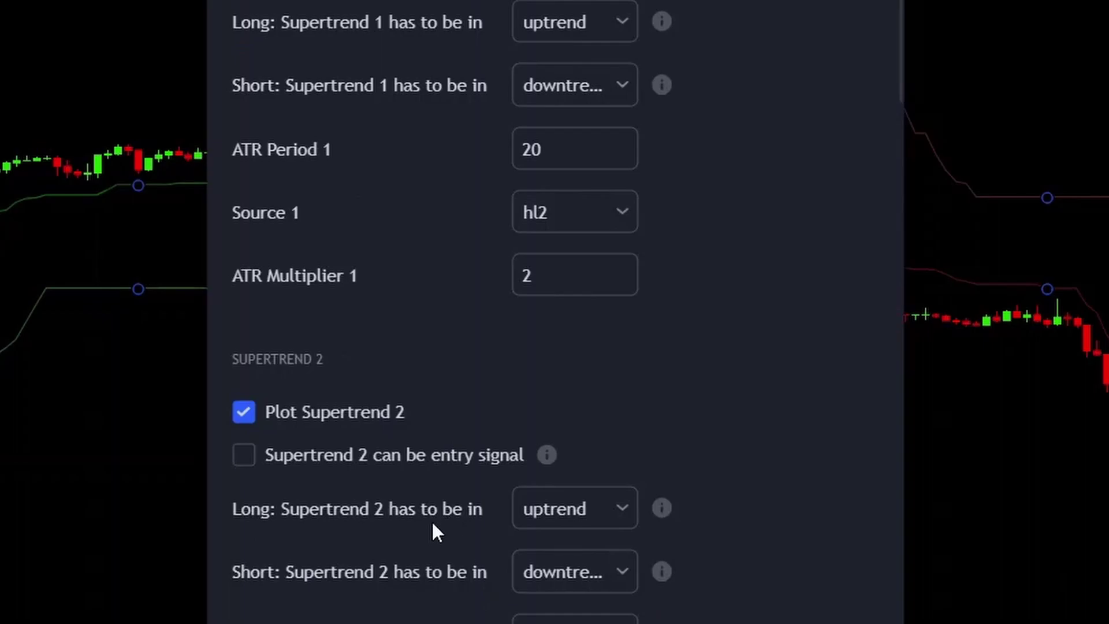
{"action": "scroll", "coordinate": [434, 68], "scroll_direction": "up", "scroll_amount": 1}
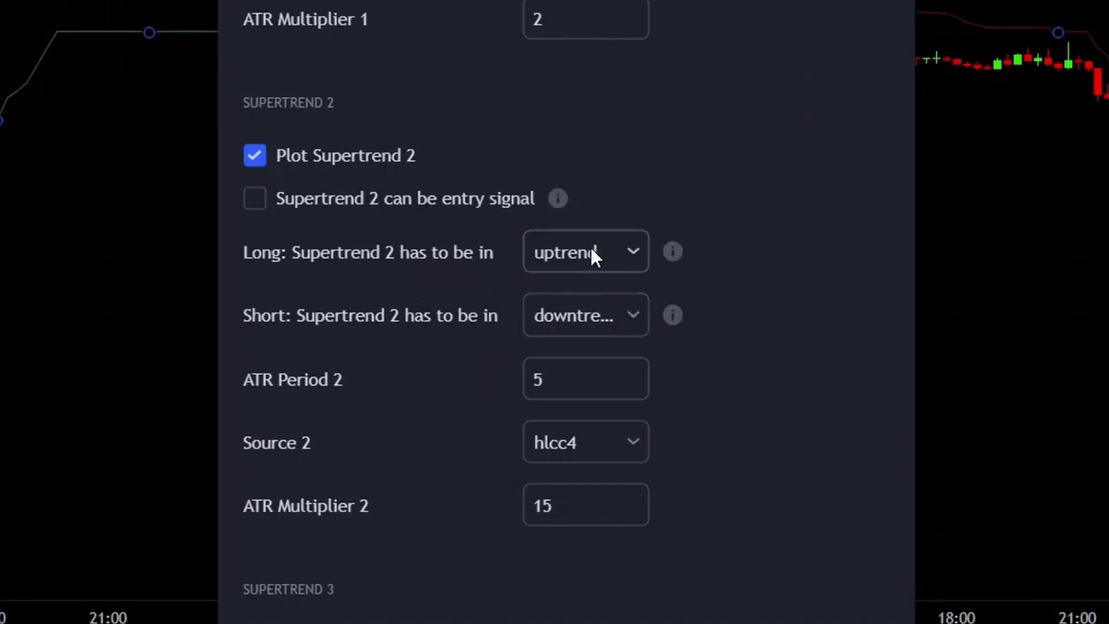
Require Supertrend 2 to be in downtrend for longs and in uptrend for shorts
{"action": "left_click", "coordinate": [535, 264]}
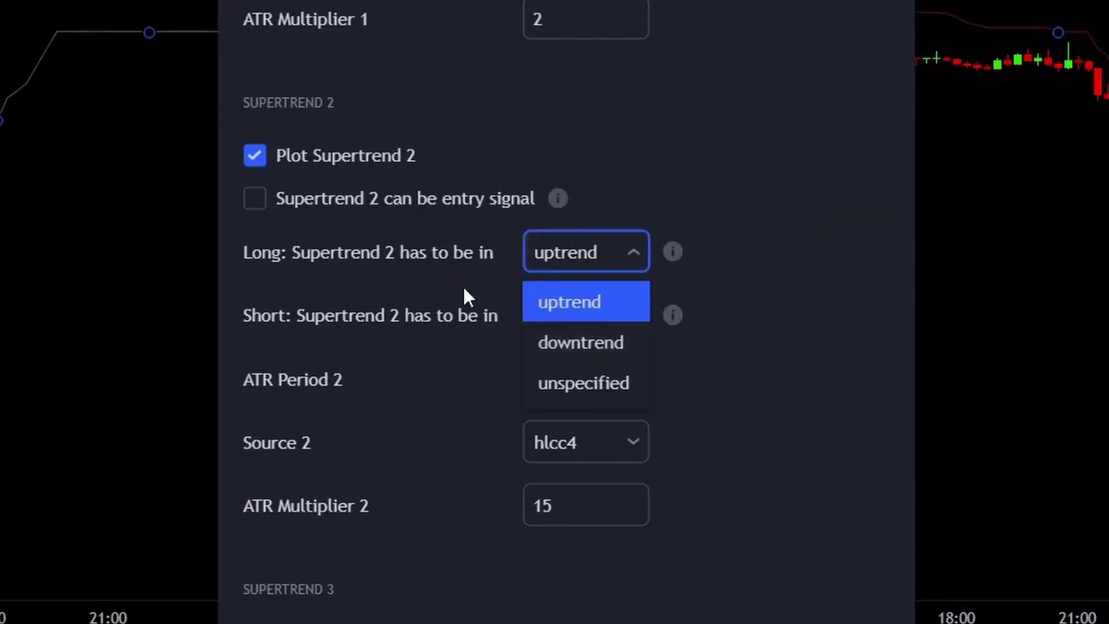
{"action": "left_click", "coordinate": [558, 341]}
{"action": "left_click", "coordinate": [552, 321]}
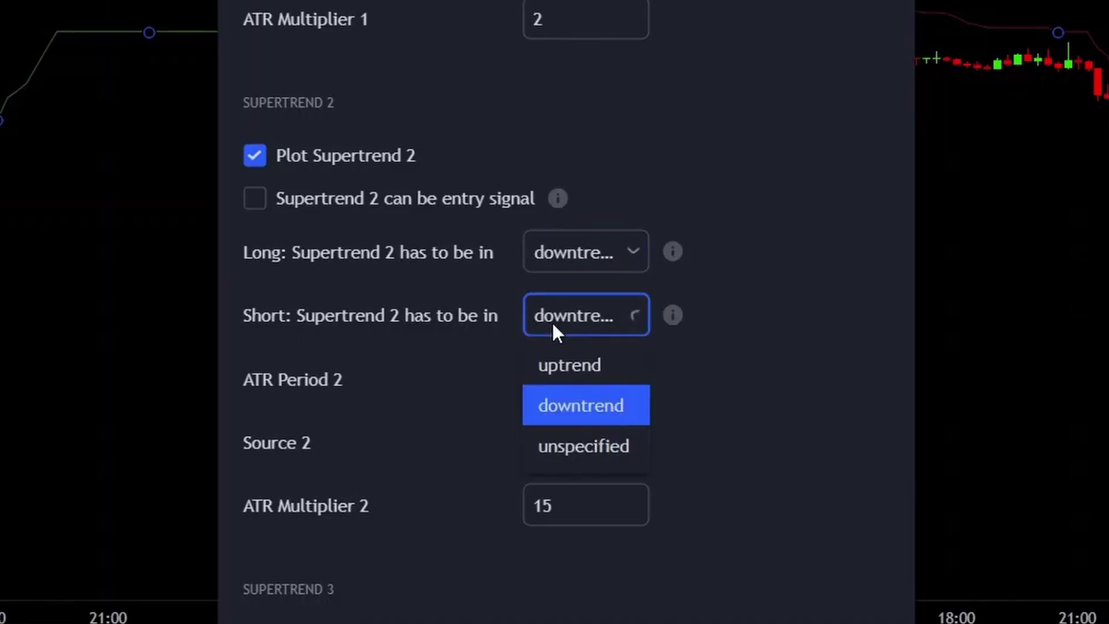
{"action": "left_click", "coordinate": [546, 355]}
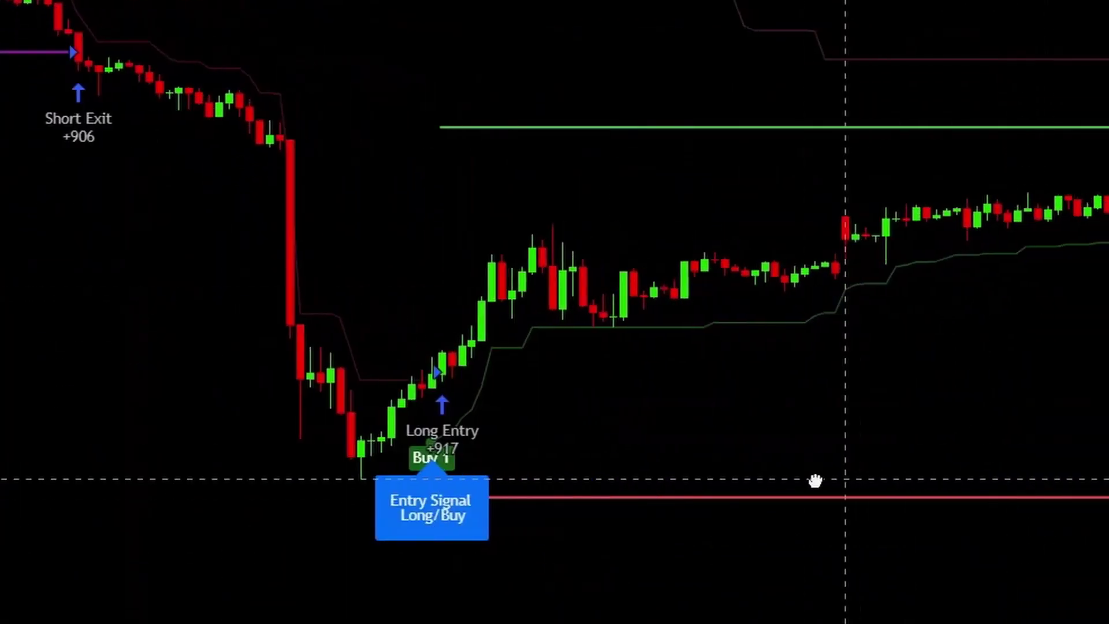
Check the long entry on the chart, then allow Supertrend 2 as an entry signal in the strategy settings
{"action": "left_click", "coordinate": [477, 376]}
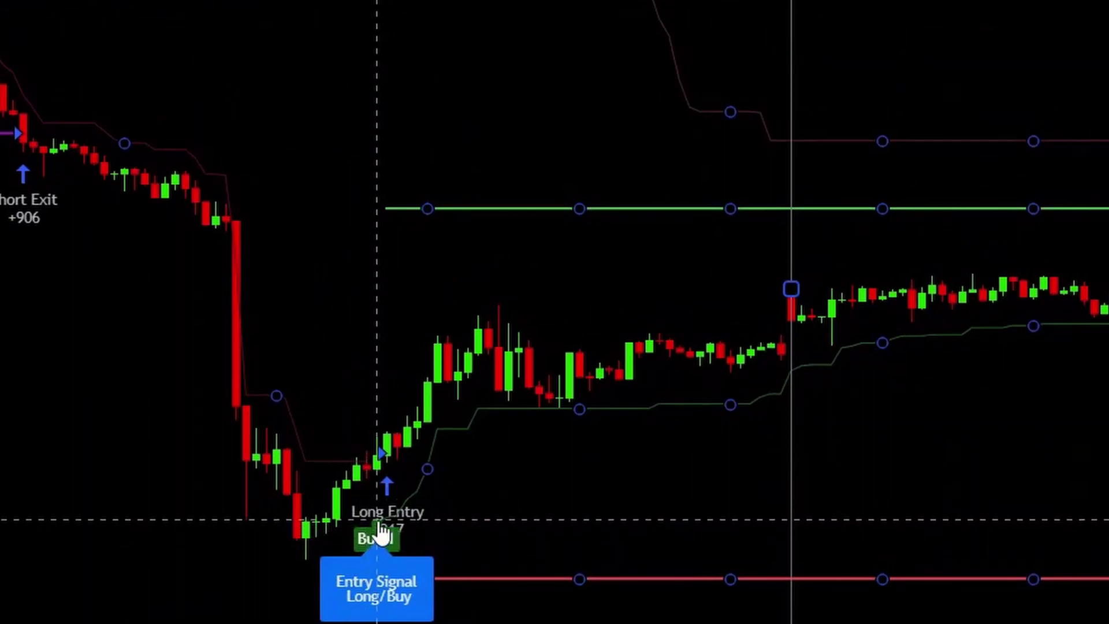
{"action": "key", "text": "Escape"}
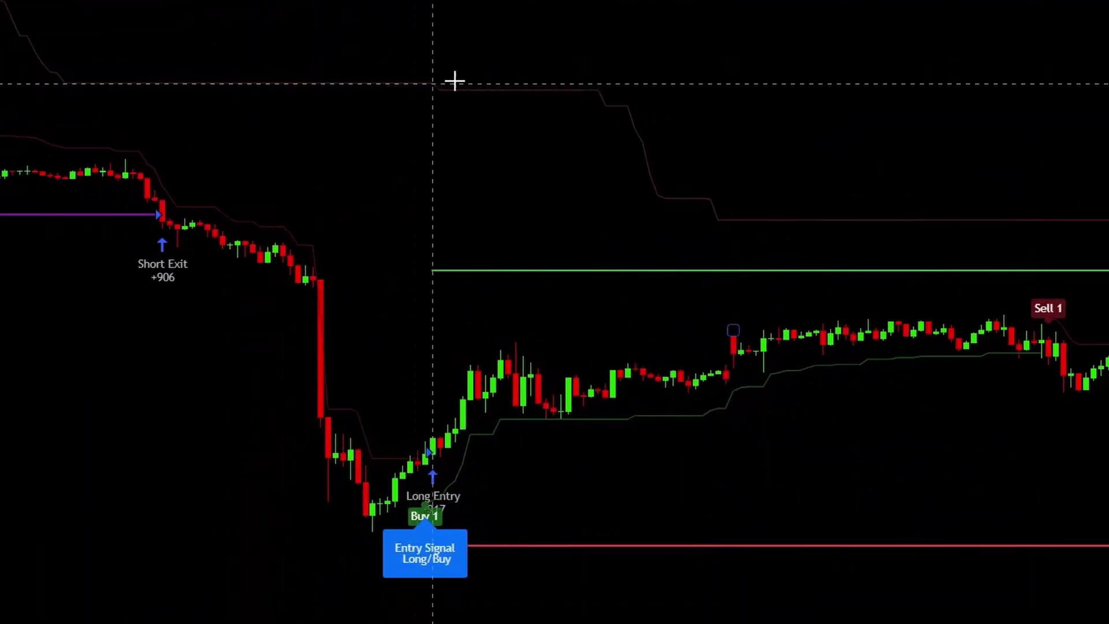
{"action": "double_click", "coordinate": [733, 270]}
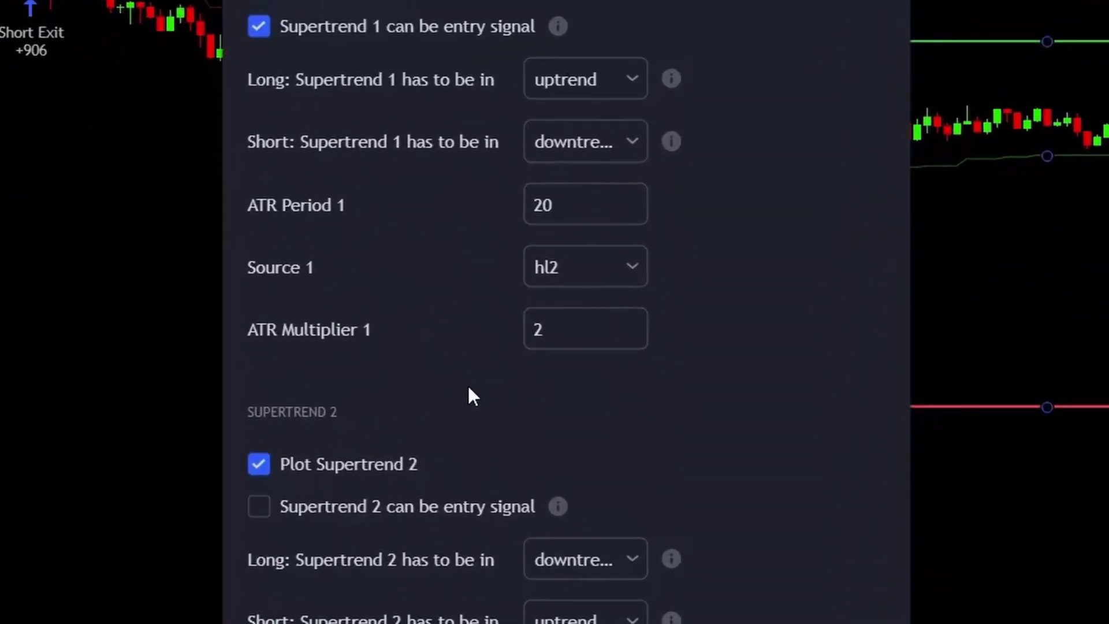
{"action": "scroll", "coordinate": [471, 396], "scroll_direction": "down", "scroll_amount": 5}
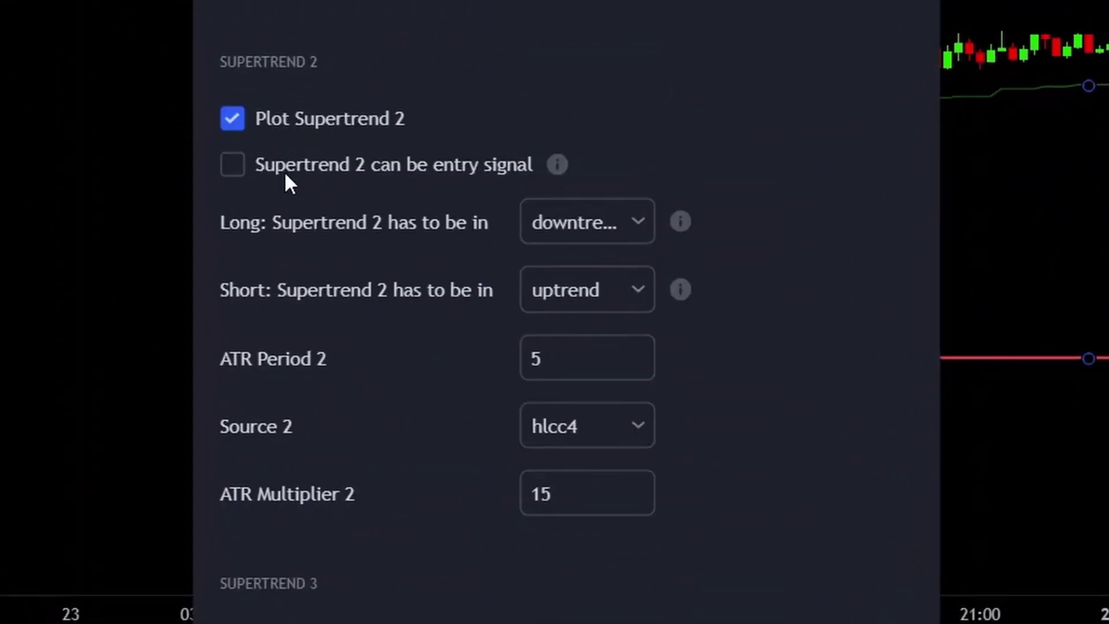
{"action": "left_click", "coordinate": [233, 165]}
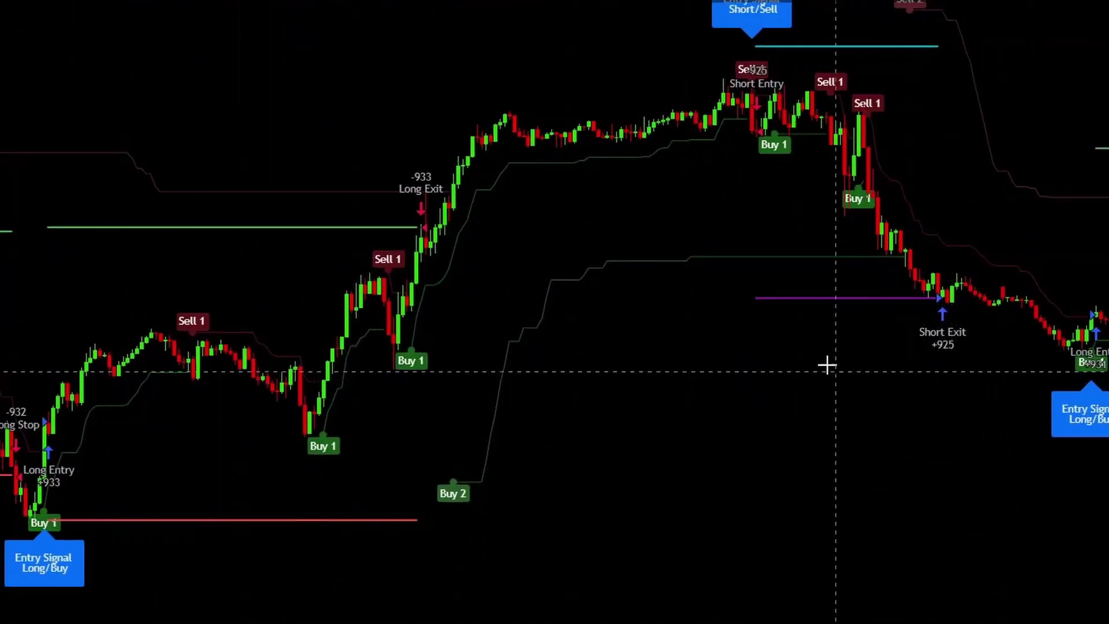
Inspect the Supertrend 2 entries on the chart, then turn off Supertrend 2 as an entry signal in the strategy settings
{"action": "left_click_drag", "start_coordinate": [861, 366], "coordinate": [407, 405]}
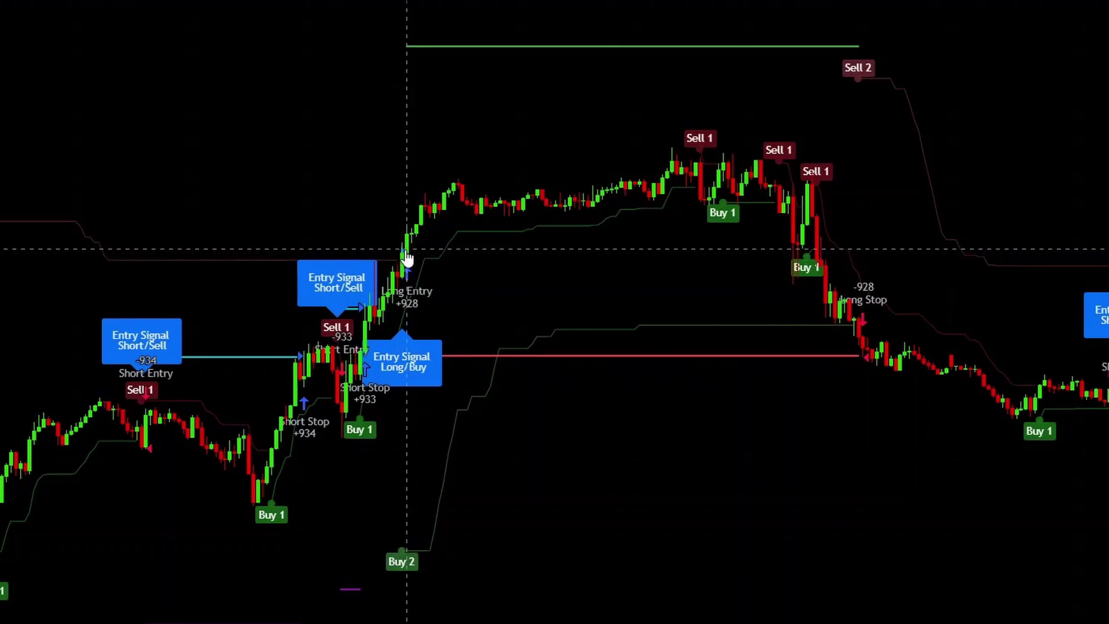
{"action": "double_click", "coordinate": [354, 216]}
{"action": "scroll", "coordinate": [393, 398], "scroll_direction": "down", "scroll_amount": 2}
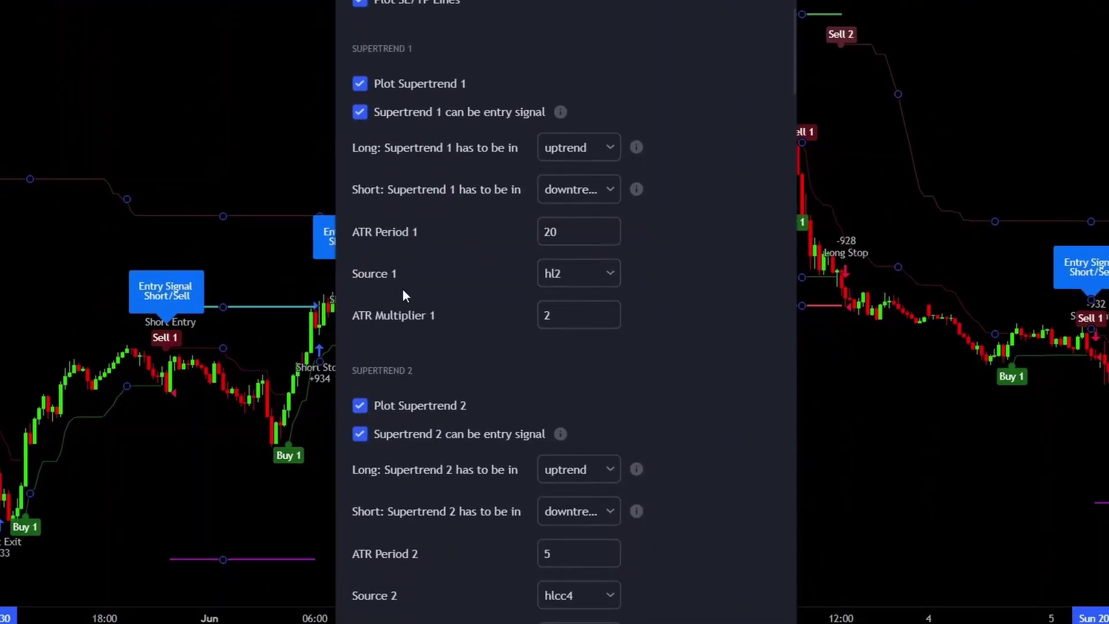
{"action": "scroll", "coordinate": [396, 378], "scroll_direction": "down", "scroll_amount": 2}
{"action": "left_click", "coordinate": [360, 342]}
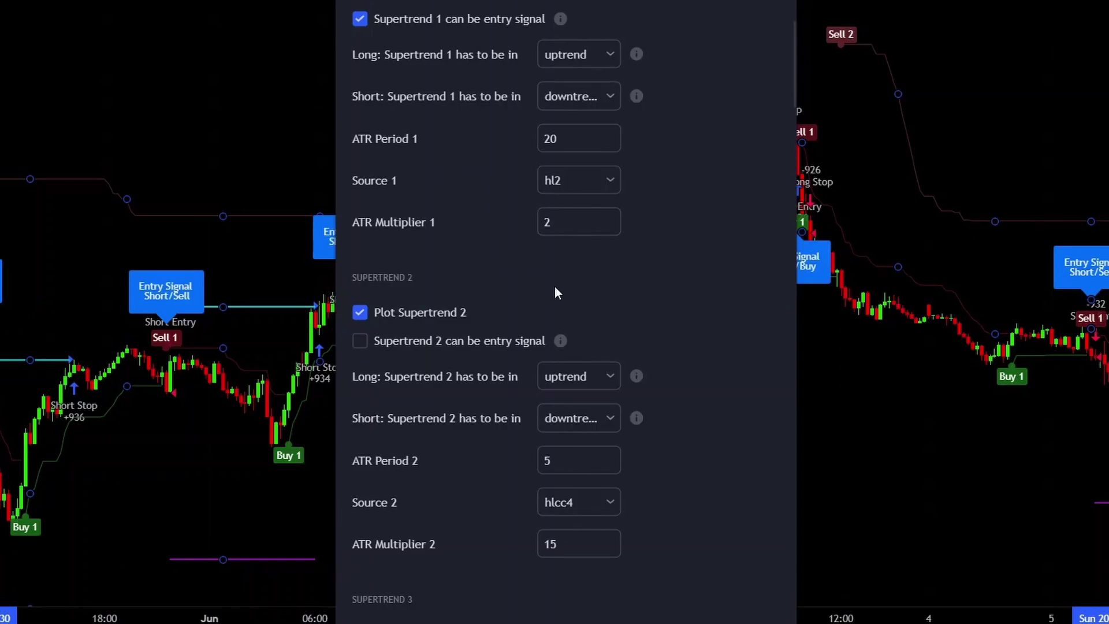
Set ATR Multiplier 2 of the strategy to 4
{"action": "double_click", "coordinate": [546, 223]}
{"action": "left_click", "coordinate": [578, 533]}
{"action": "left_click_drag", "start_coordinate": [575, 543], "coordinate": [521, 546]}
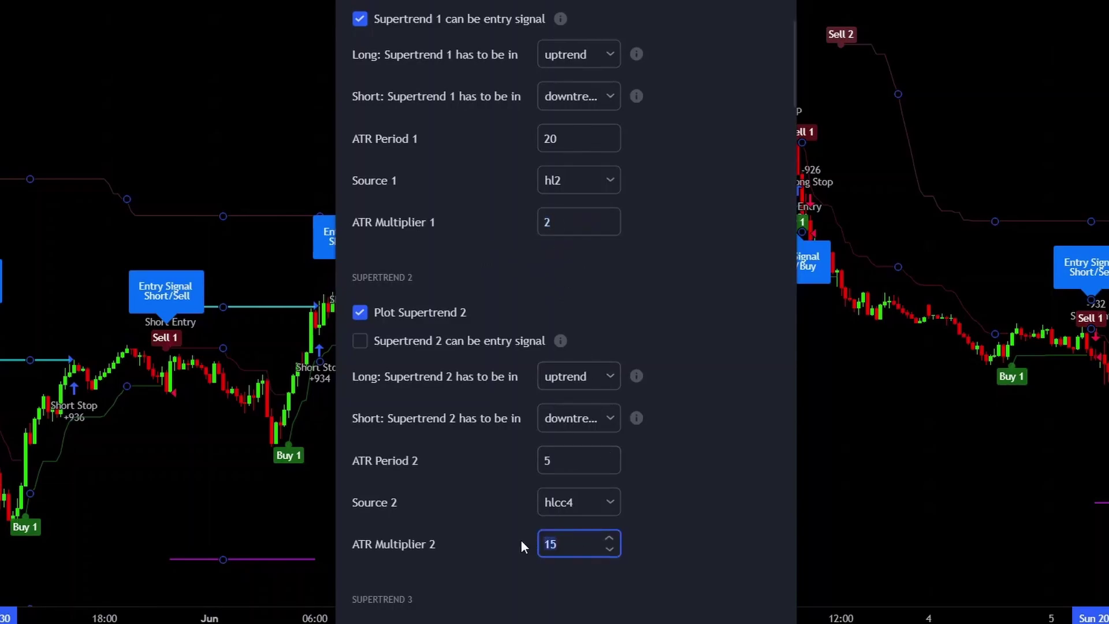
{"action": "type", "text": "4"}
Set ATR Multiplier 3 to 10 and ATR Multiplier 4 to 15
{"action": "scroll", "coordinate": [491, 433], "scroll_direction": "down", "scroll_amount": 5}
{"action": "left_click_drag", "start_coordinate": [575, 494], "coordinate": [522, 497]}
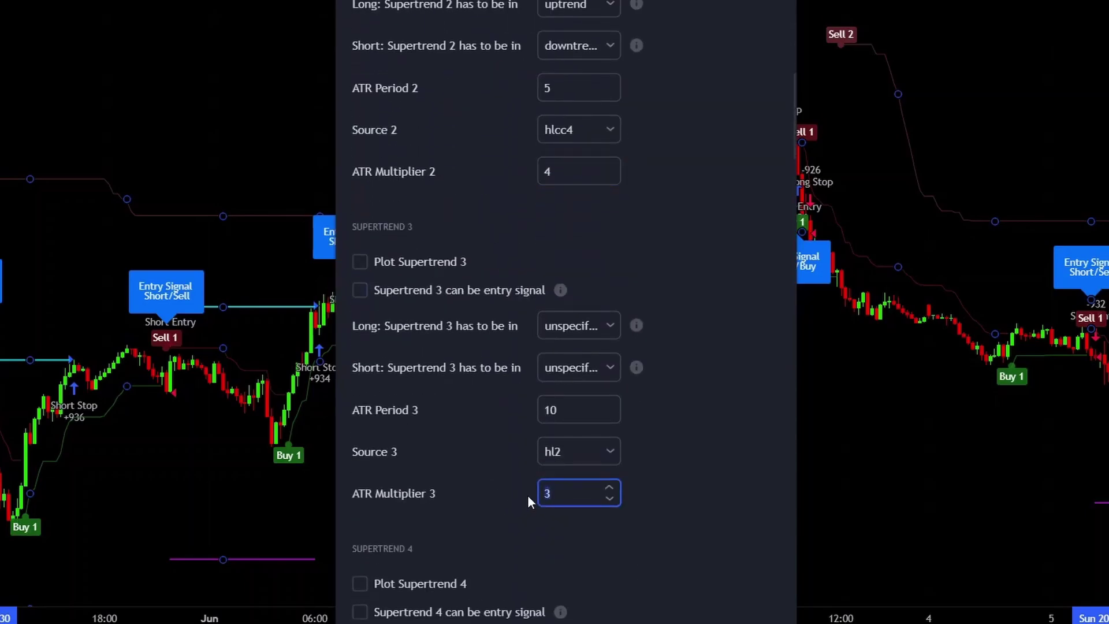
{"action": "type", "text": "10"}
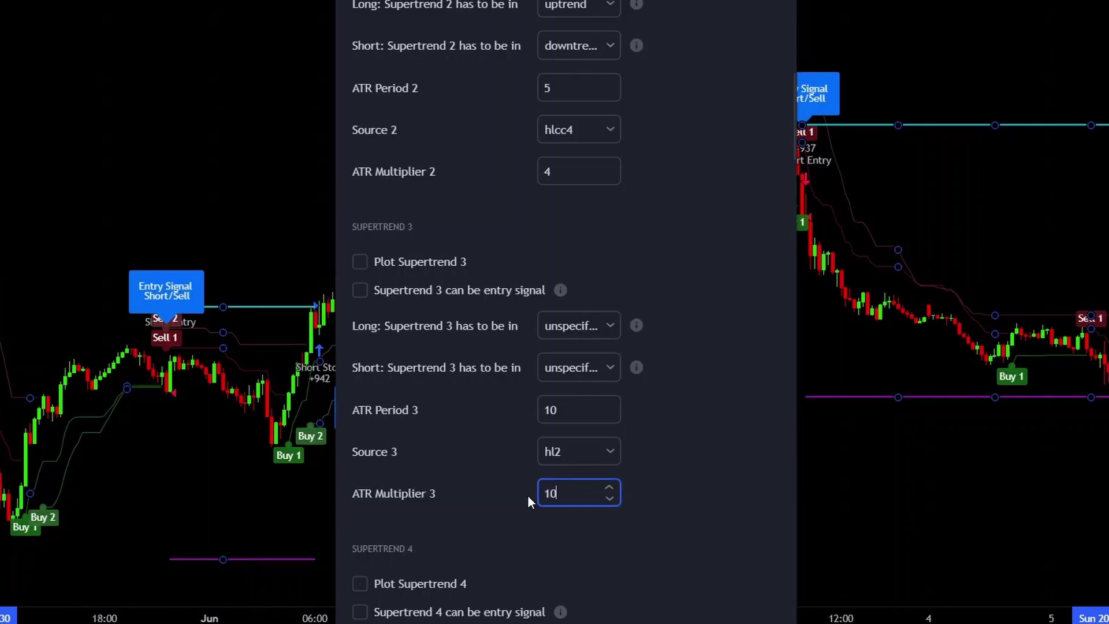
{"action": "scroll", "coordinate": [458, 509], "scroll_direction": "down", "scroll_amount": 5}
{"action": "left_click_drag", "start_coordinate": [565, 534], "coordinate": [514, 556]}
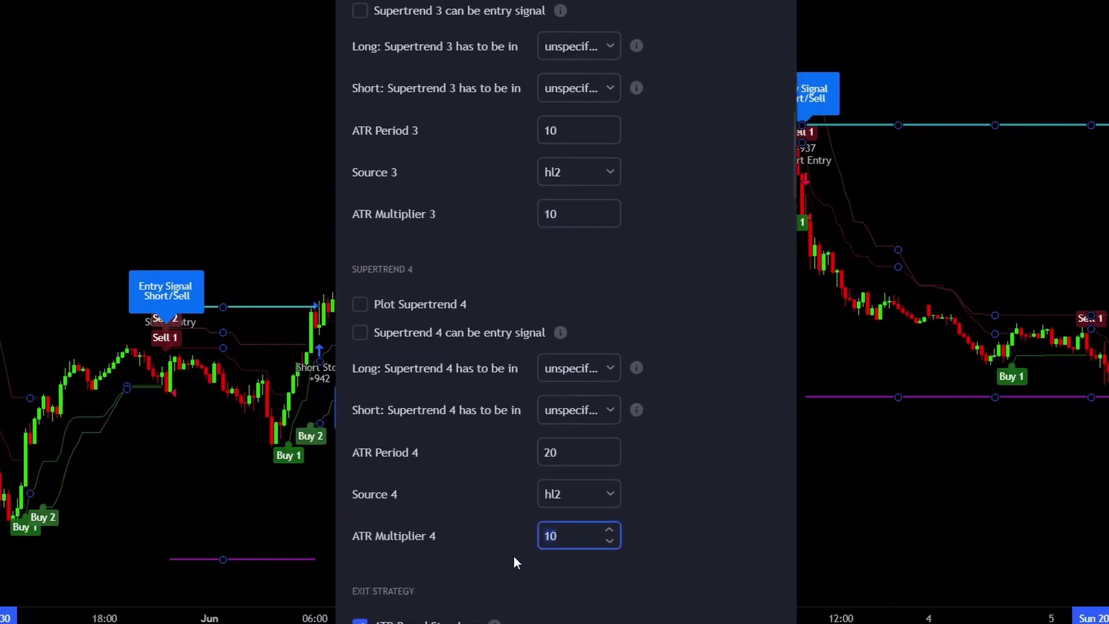
{"action": "type", "text": "15"}
Require Supertrends 3 and 4 to be in uptrend for longs and in downtrend for shorts
{"action": "scroll", "coordinate": [391, 504], "scroll_direction": "up", "scroll_amount": 3}
{"action": "scroll", "coordinate": [472, 232], "scroll_direction": "down", "scroll_amount": 3}
{"action": "scroll", "coordinate": [516, 185], "scroll_direction": "up", "scroll_amount": 2}
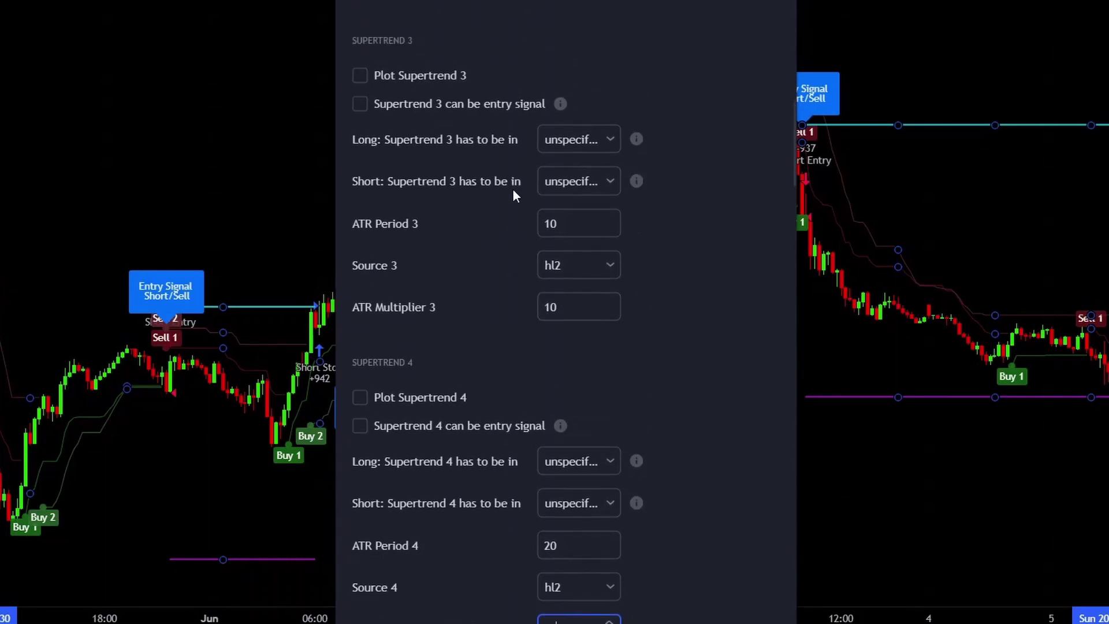
{"action": "left_click", "coordinate": [562, 139]}
{"action": "left_click", "coordinate": [566, 167]}
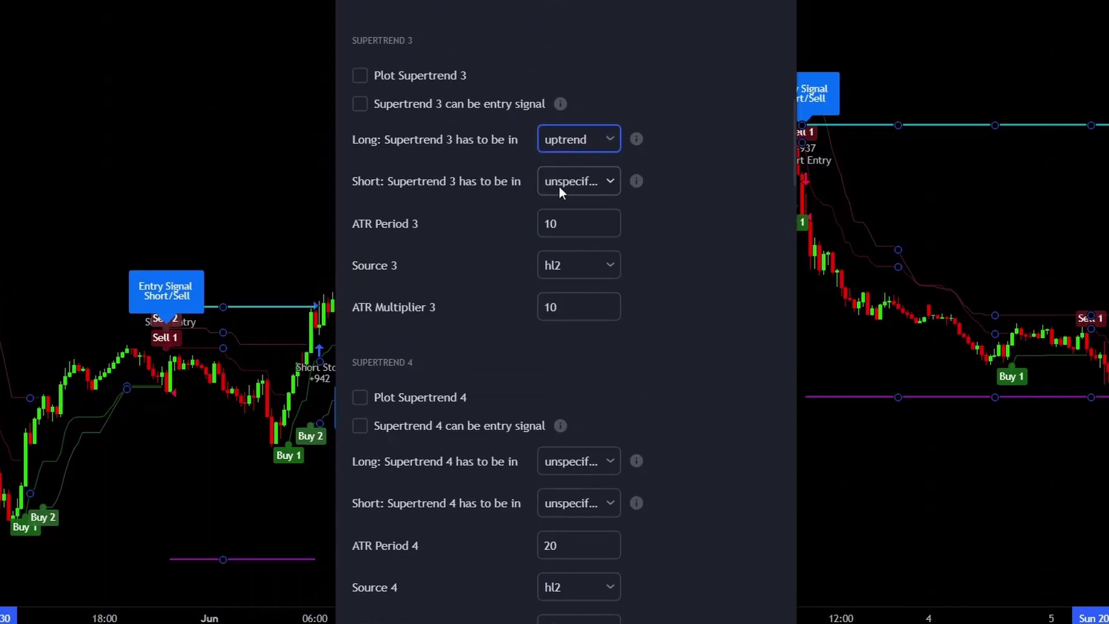
{"action": "left_click", "coordinate": [558, 184]}
{"action": "left_click", "coordinate": [562, 240]}
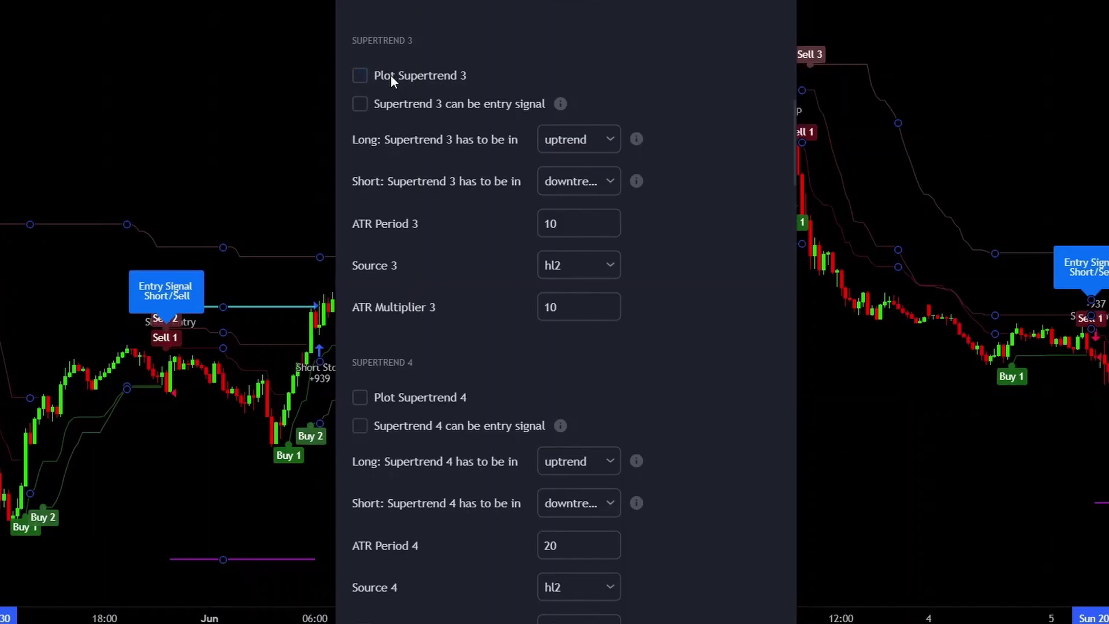
Plot Supertrends 3 and 4 on the chart and allow Supertrend 2 as an entry signal
{"action": "left_click", "coordinate": [390, 74]}
{"action": "left_click", "coordinate": [445, 400]}
{"action": "scroll", "coordinate": [439, 321], "scroll_direction": "up", "scroll_amount": 8}
{"action": "scroll", "coordinate": [441, 324], "scroll_direction": "up", "scroll_amount": 3}
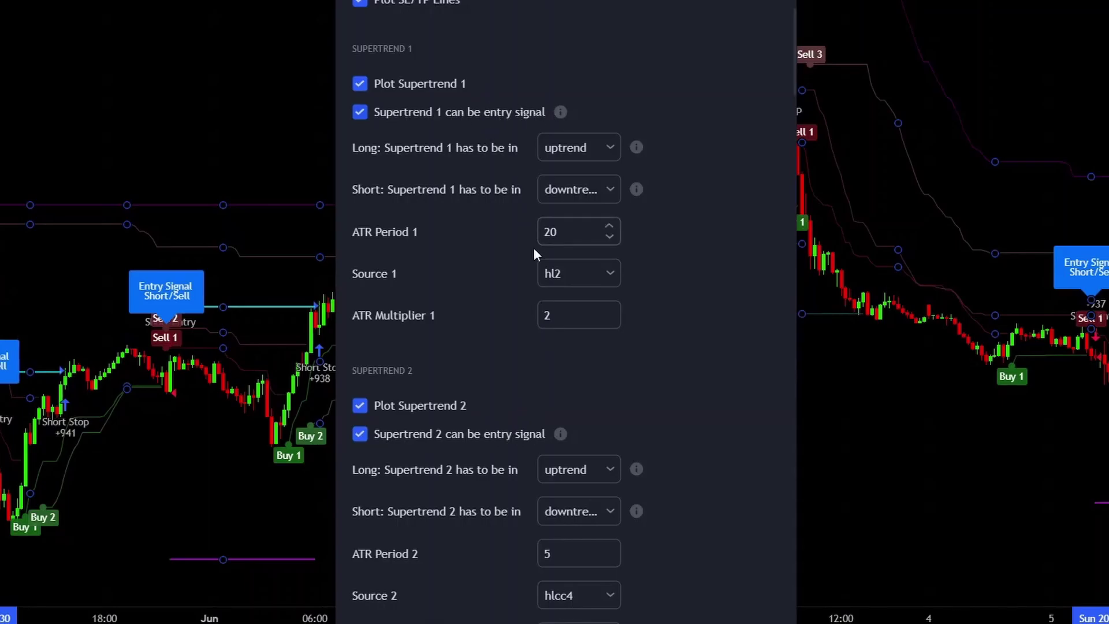
Examine how the Supertrend lines and entry signals look on the chart, and reopen the strategy settings
{"action": "scroll", "coordinate": [494, 341], "scroll_direction": "down", "scroll_amount": 2}
{"action": "left_click", "coordinate": [203, 157]}
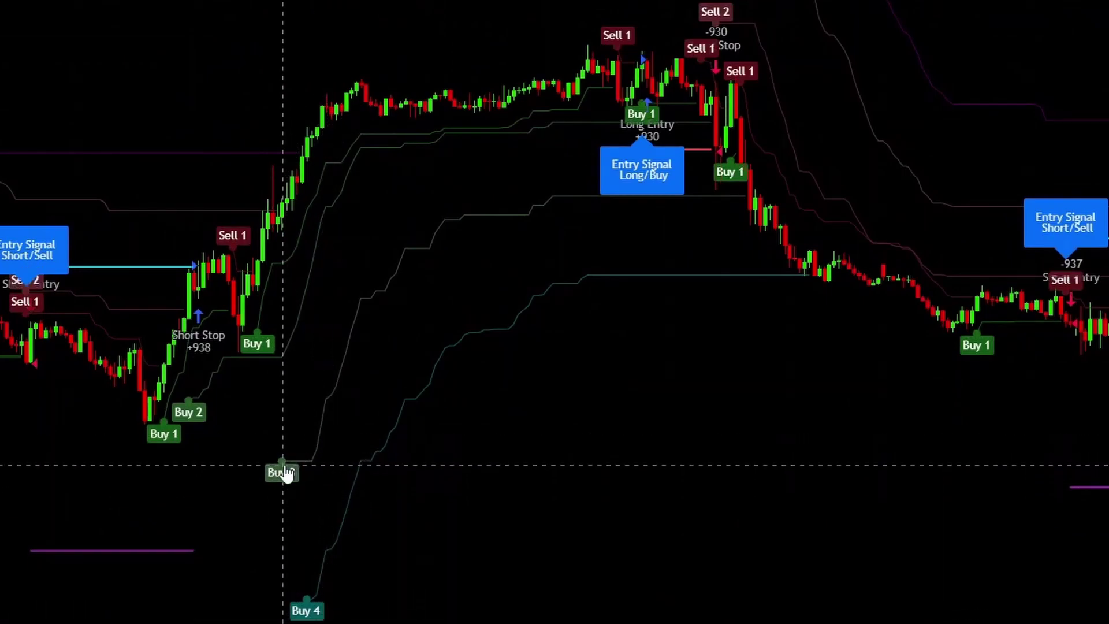
{"action": "left_click_drag", "start_coordinate": [564, 416], "coordinate": [163, 450]}
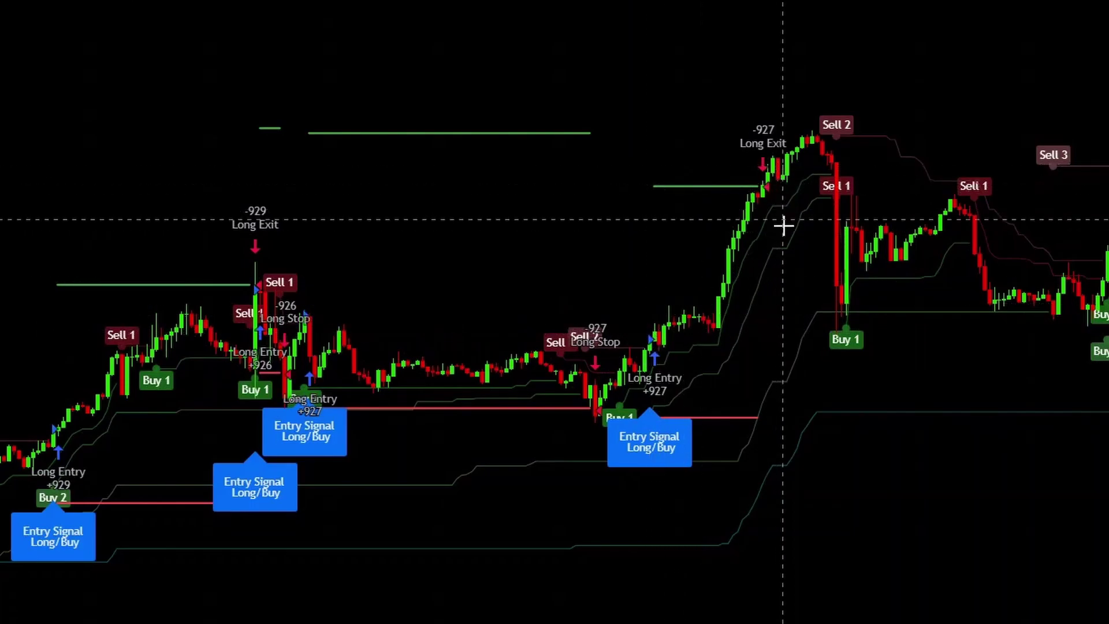
{"action": "left_click", "coordinate": [841, 256]}
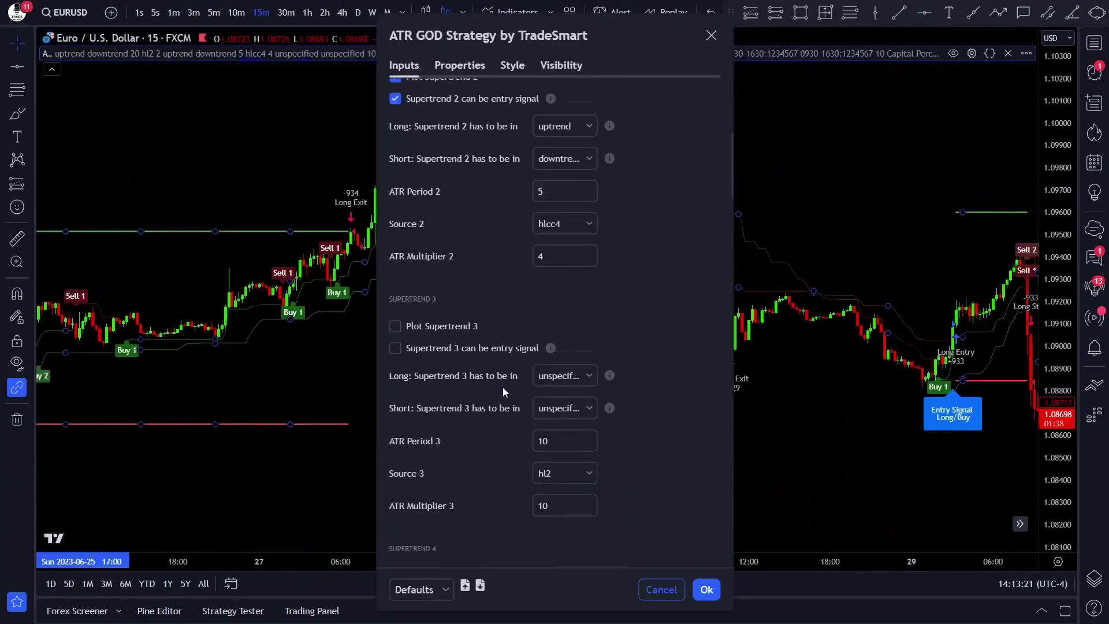
Set the long and short trend conditions of Supertrend 3 to unspecified
{"action": "scroll", "coordinate": [509, 382], "scroll_direction": "down", "scroll_amount": 1}
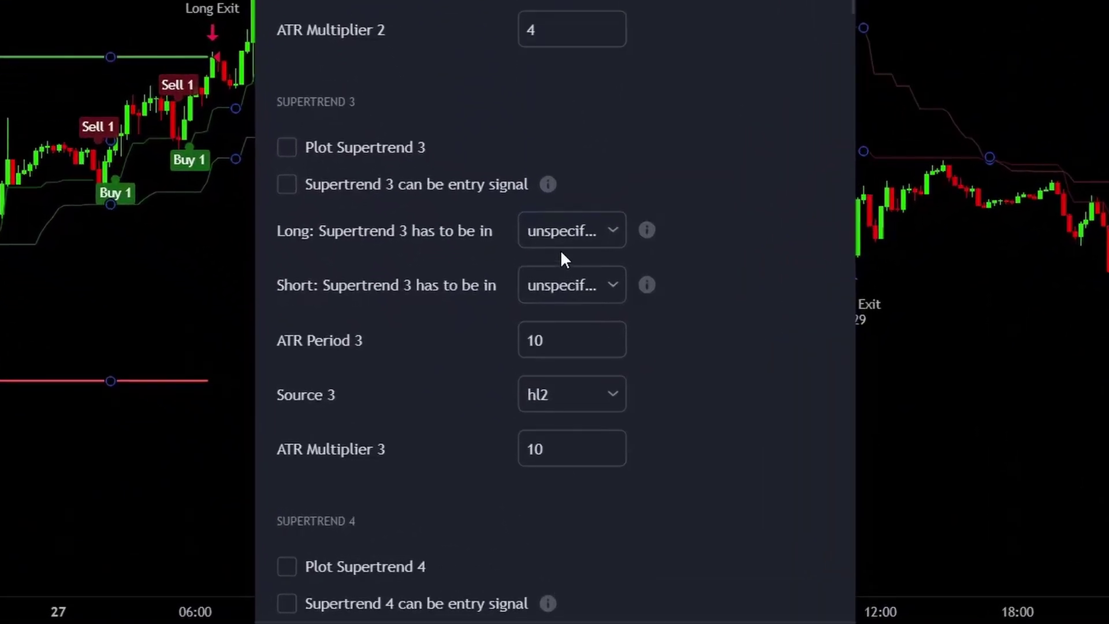
{"action": "left_click", "coordinate": [548, 239]}
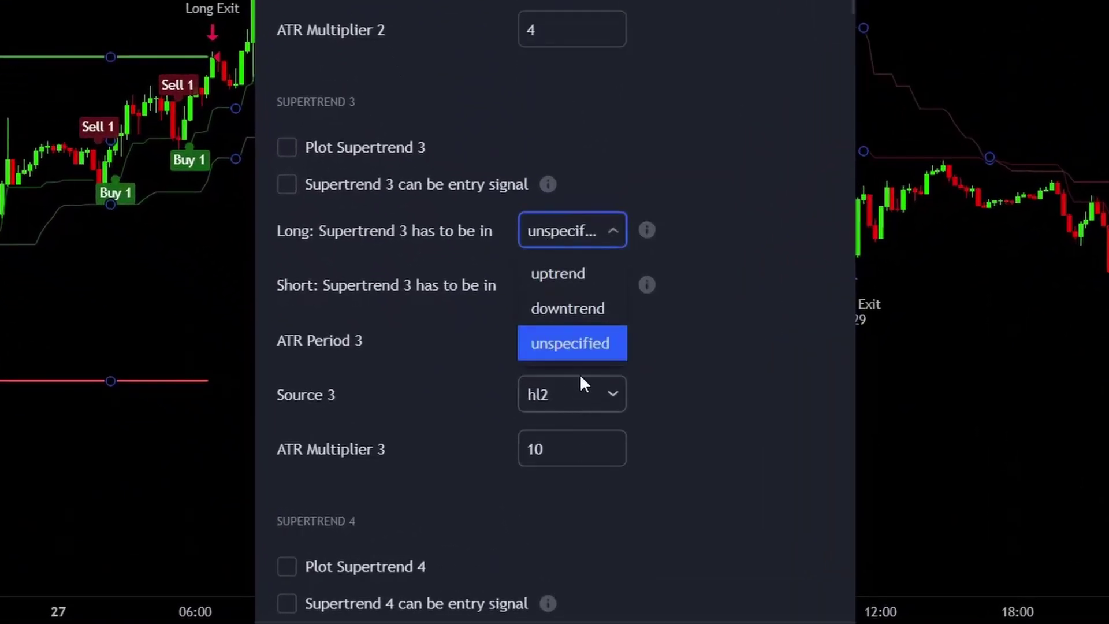
{"action": "left_click", "coordinate": [578, 345]}
{"action": "left_click", "coordinate": [551, 293]}
{"action": "left_click", "coordinate": [565, 393]}
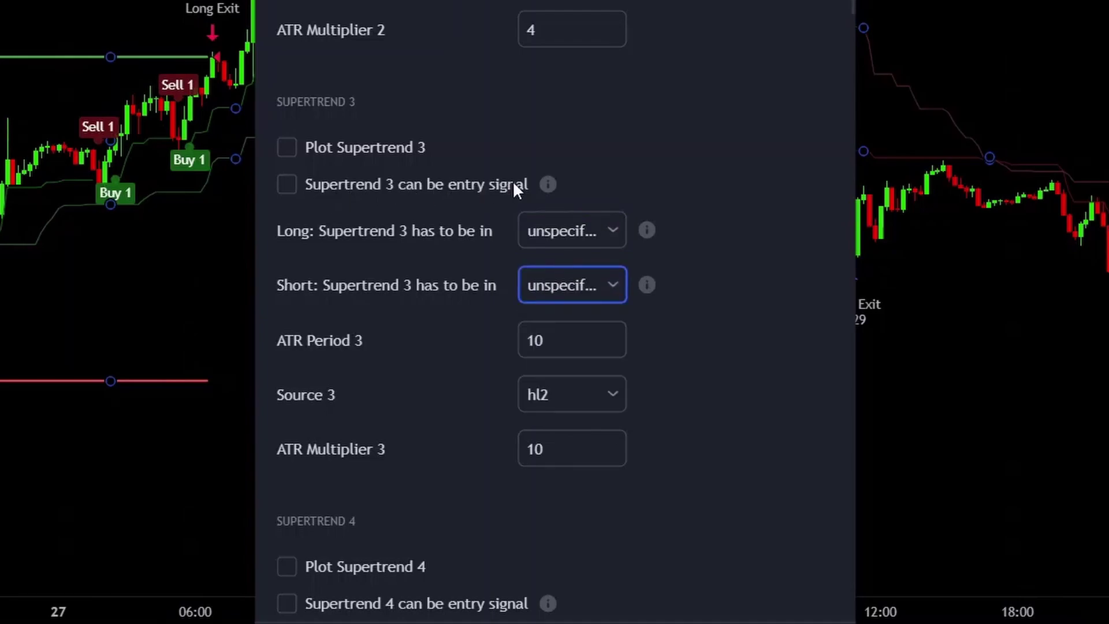
{"action": "scroll", "coordinate": [433, 283], "scroll_direction": "down", "scroll_amount": 12}
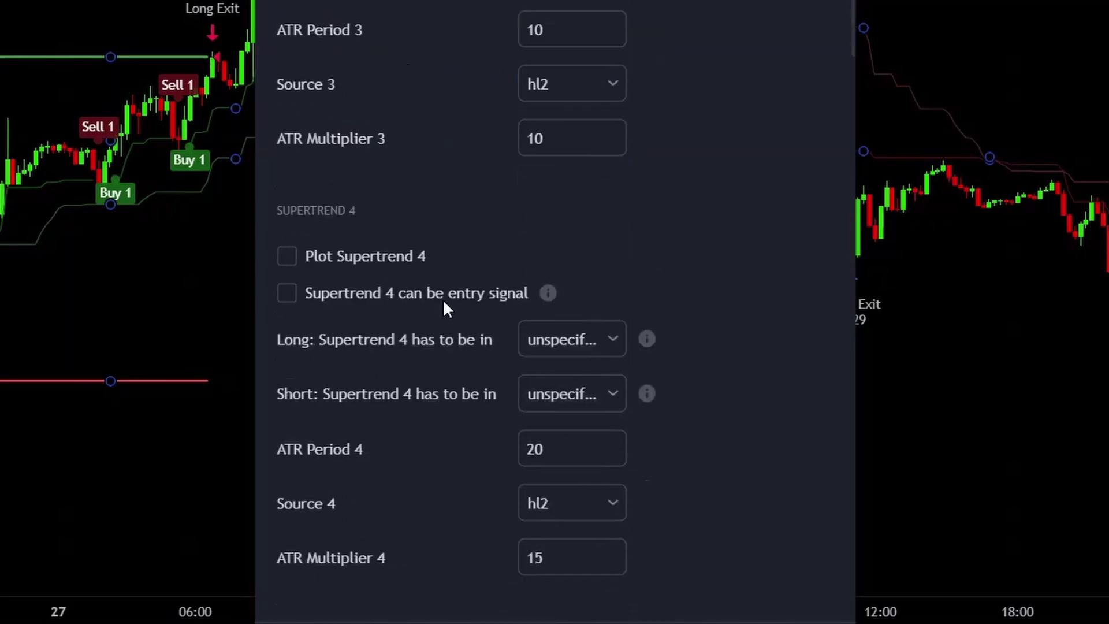
Review the ATR based stop loss settings: ATR length, smoothing options, base risk multiplier and risk to reward ratio
{"action": "scroll", "coordinate": [432, 283], "scroll_direction": "down", "scroll_amount": 5}
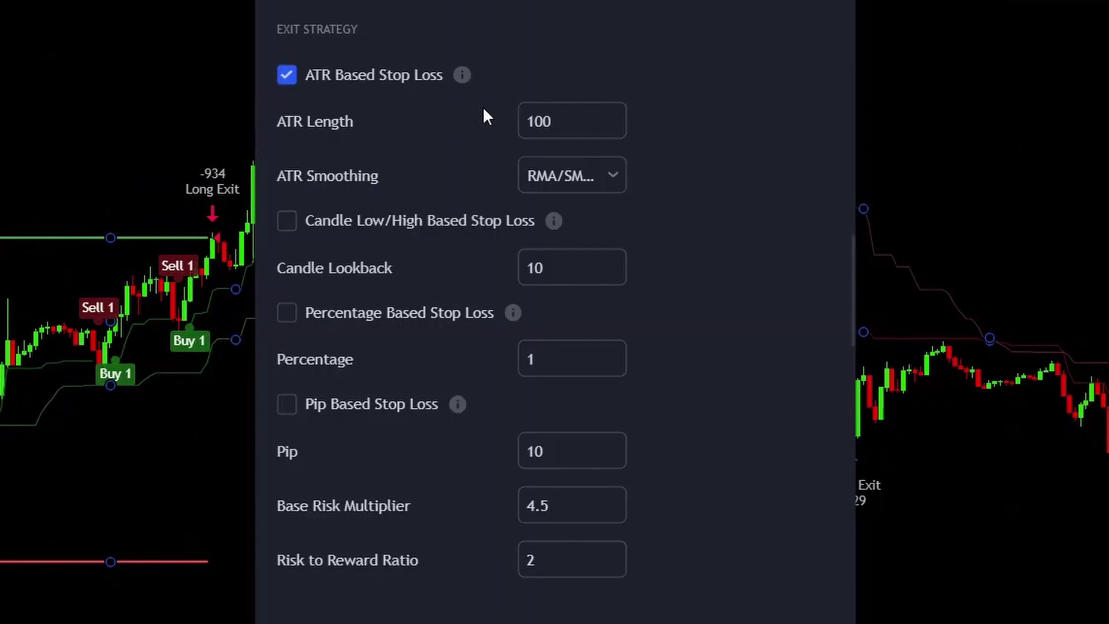
{"action": "left_click_drag", "start_coordinate": [553, 121], "coordinate": [509, 126]}
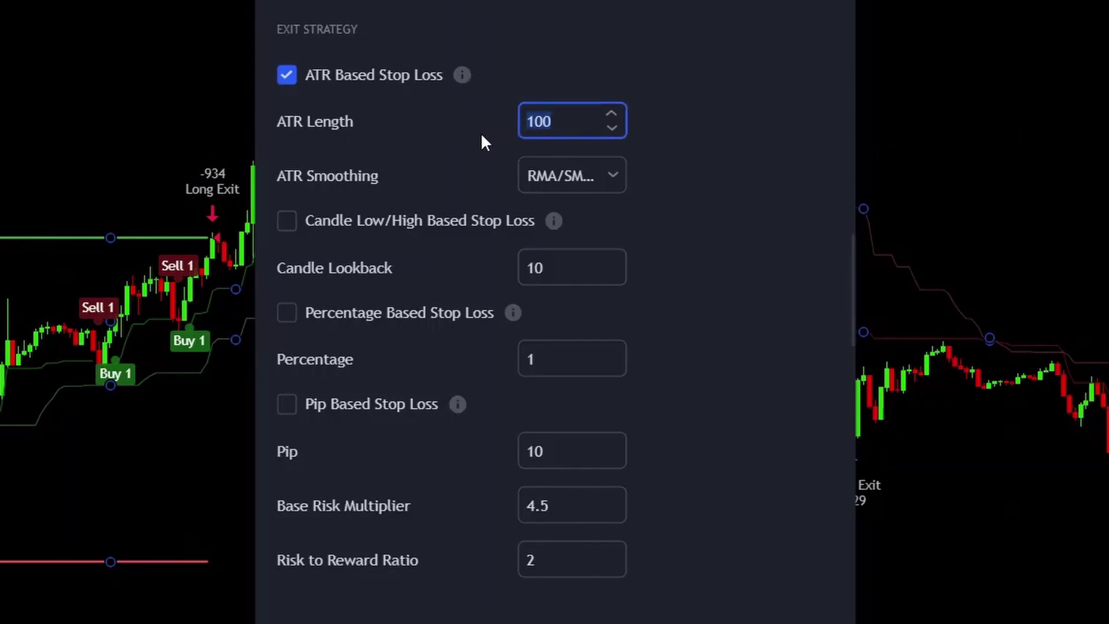
{"action": "left_click", "coordinate": [580, 176]}
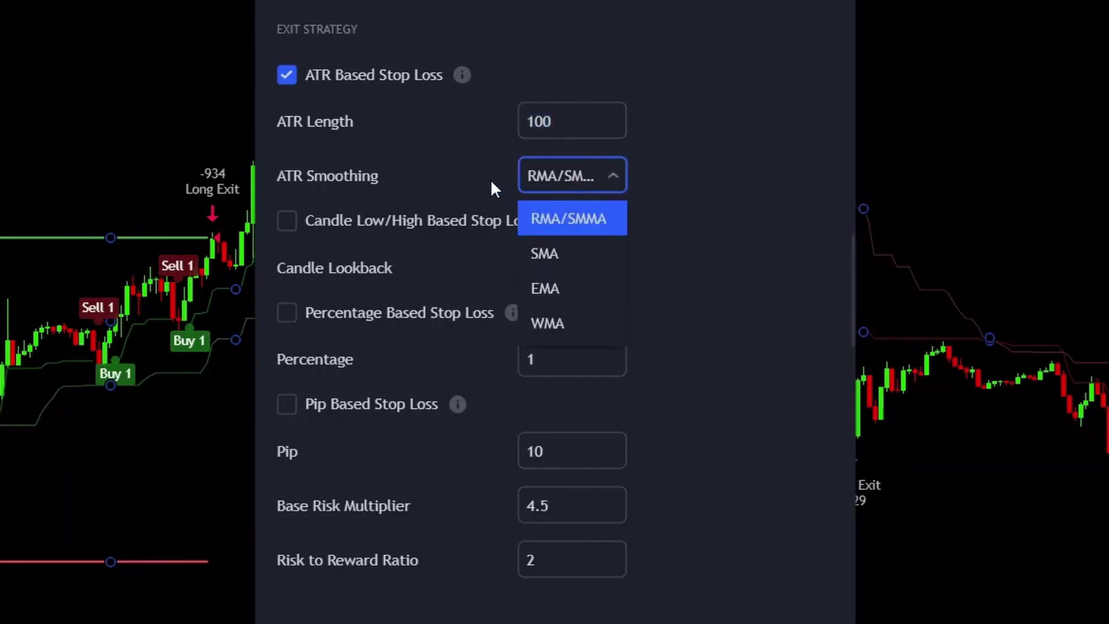
{"action": "left_click", "coordinate": [436, 169]}
{"action": "left_click_drag", "start_coordinate": [553, 503], "coordinate": [470, 508]}
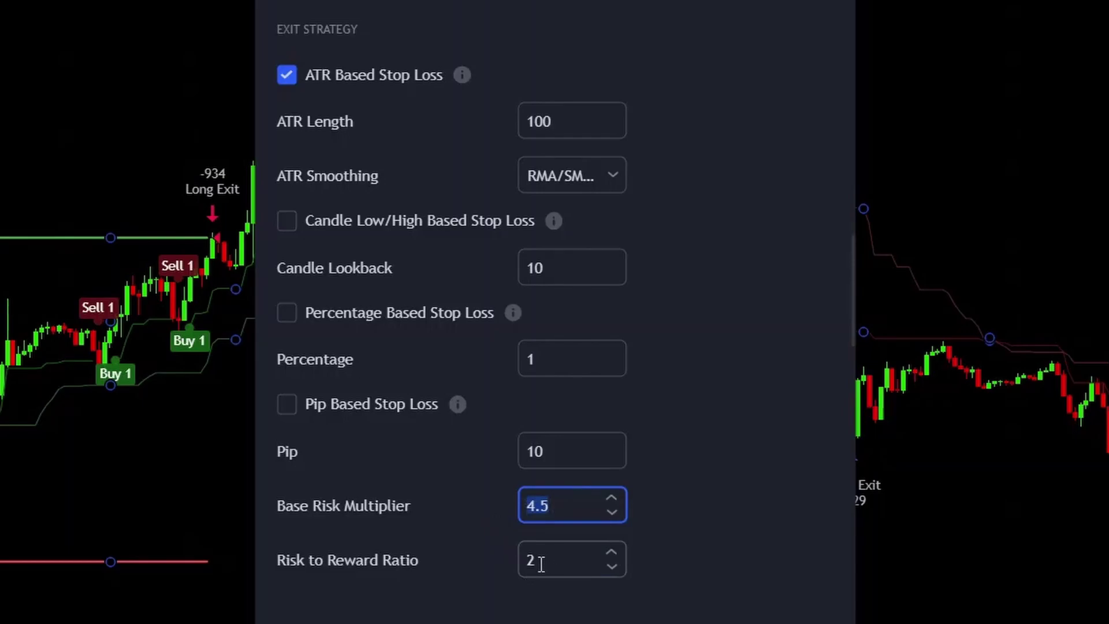
{"action": "left_click", "coordinate": [490, 532]}
Replace the ATR based stop loss with the candle low/high based one and set the base risk multiplier to 1
{"action": "key", "text": "Escape"}
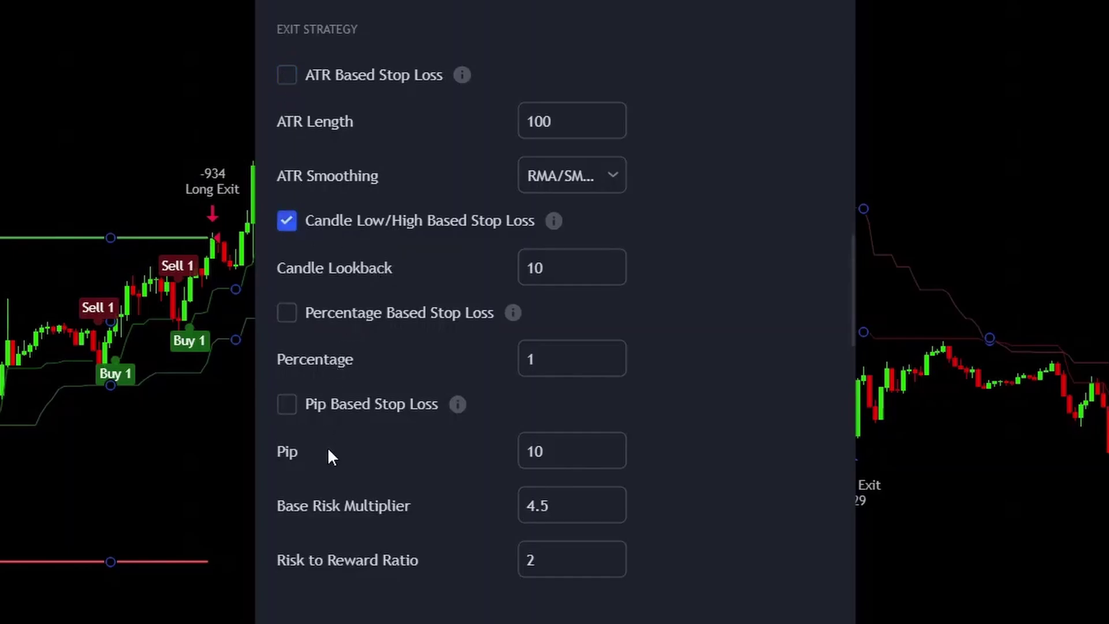
{"action": "left_click", "coordinate": [555, 504]}
{"action": "mouse_move", "coordinate": [459, 411]}
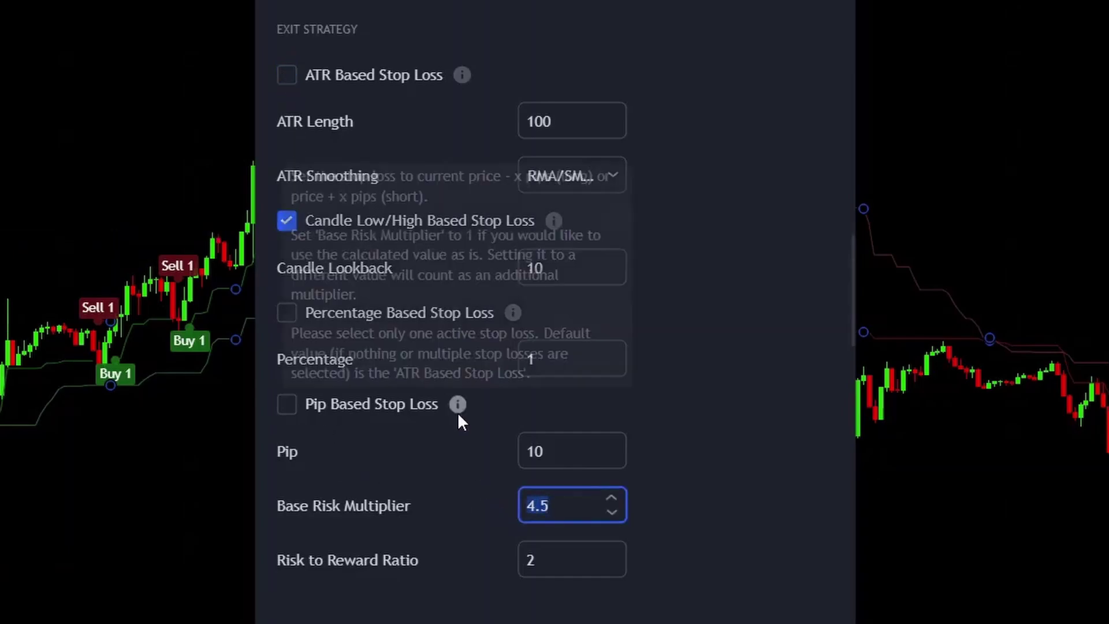
{"action": "type", "text": "1"}
{"action": "left_click", "coordinate": [409, 360]}
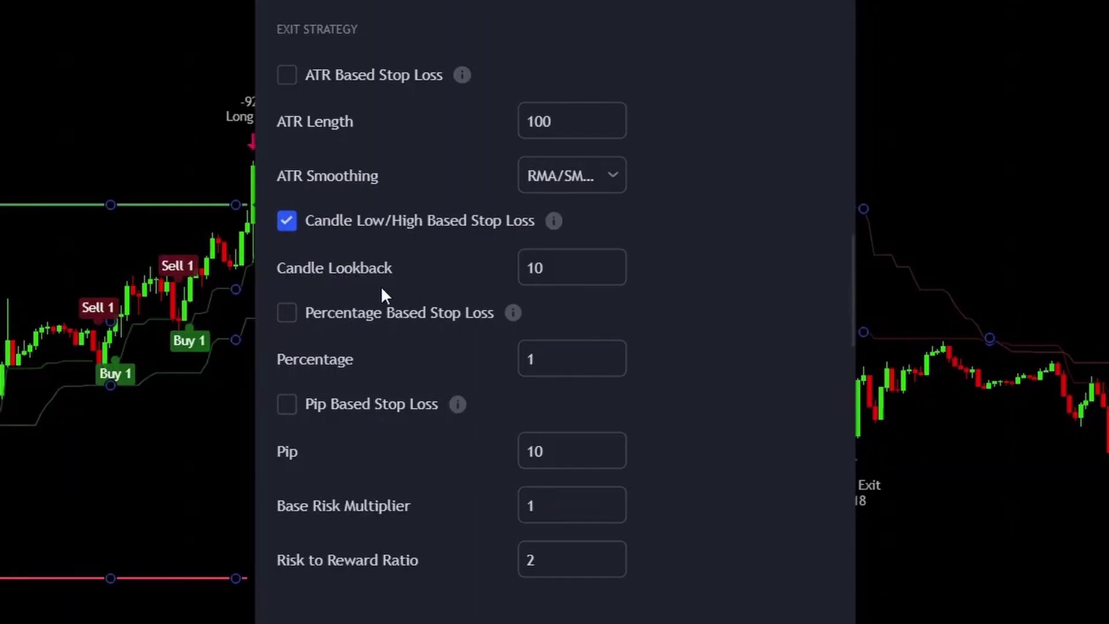
Check the candle lookback setting and examine on the chart where the candle-based stop losses sit
{"action": "double_click", "coordinate": [565, 267]}
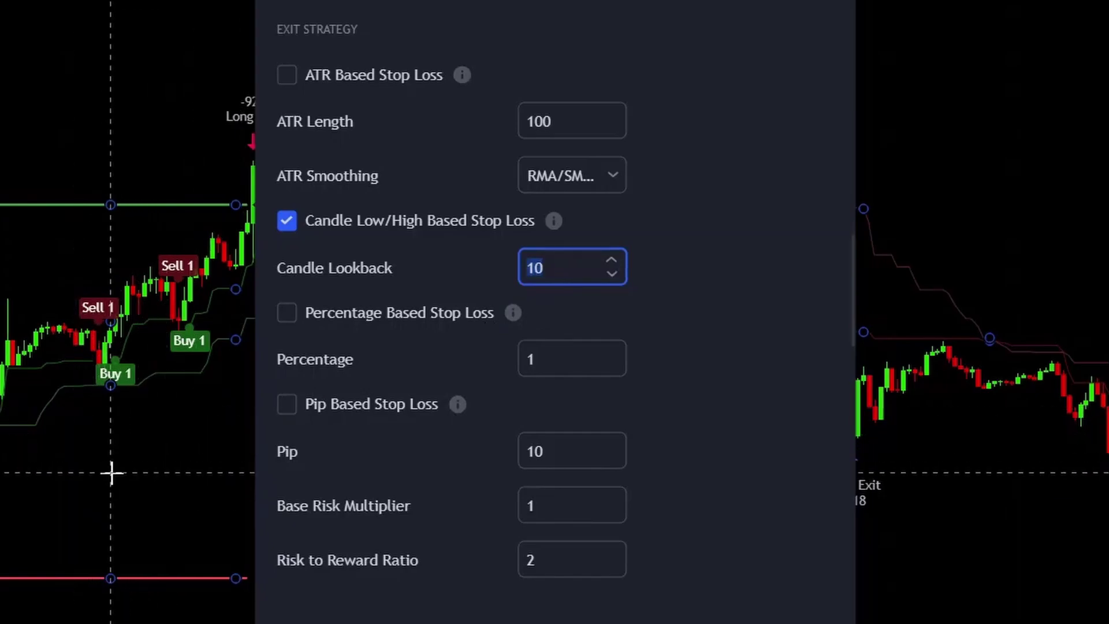
{"action": "key", "text": "Escape"}
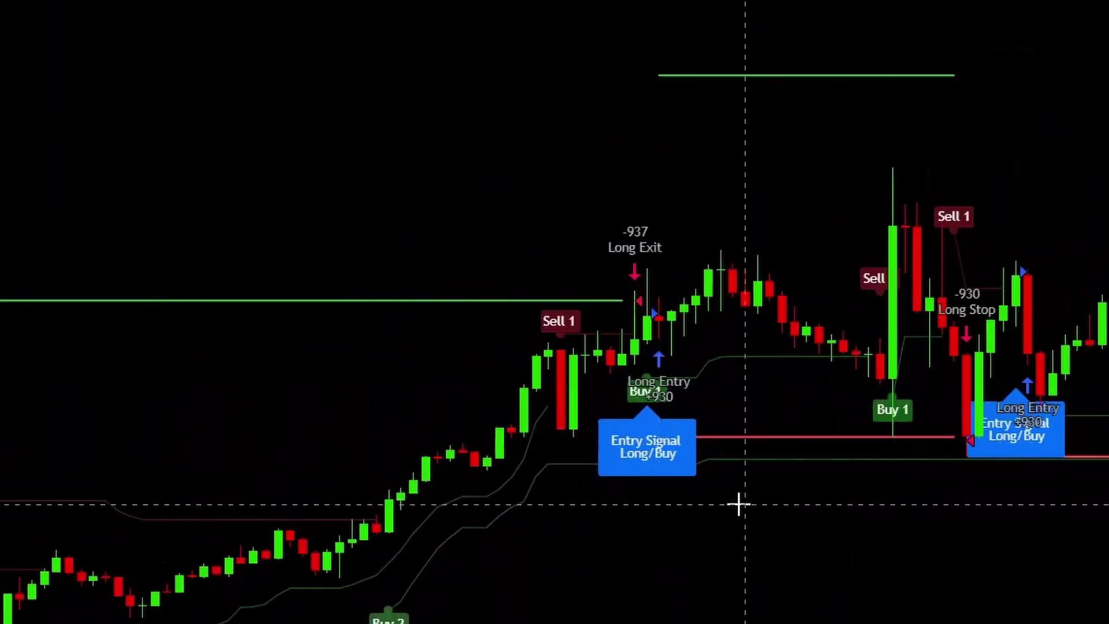
{"action": "left_click_drag", "start_coordinate": [1084, 292], "coordinate": [486, 388]}
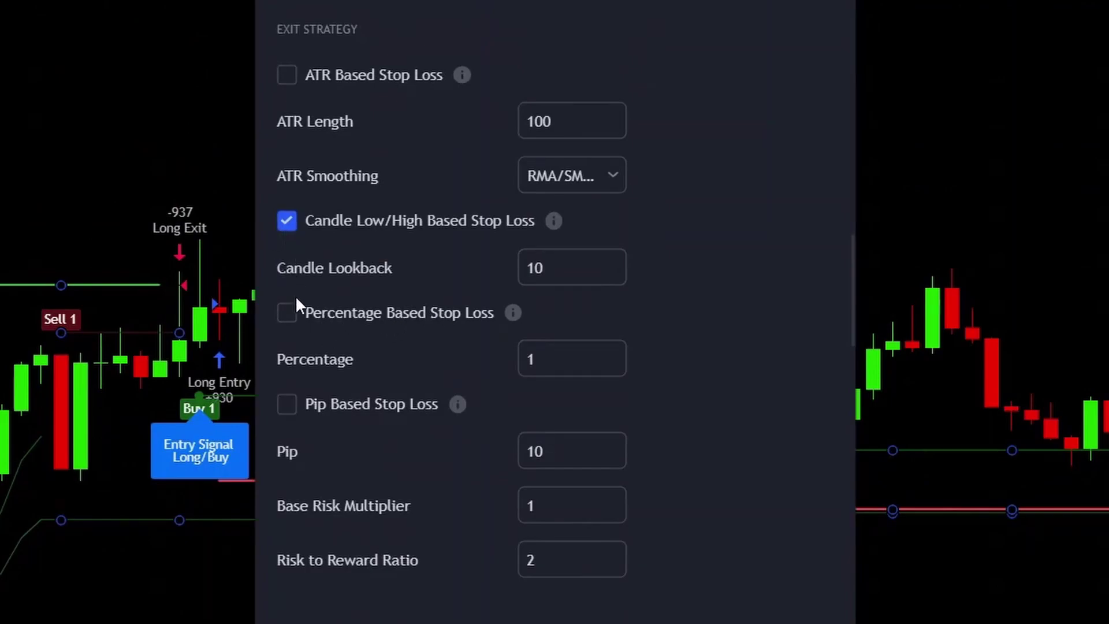
Switch to the percentage based stop loss with a percentage of 0.2 and measure a long trade's stop distance on the chart
{"action": "left_click", "coordinate": [287, 222]}
{"action": "left_click", "coordinate": [568, 506]}
{"action": "left_click", "coordinate": [569, 359]}
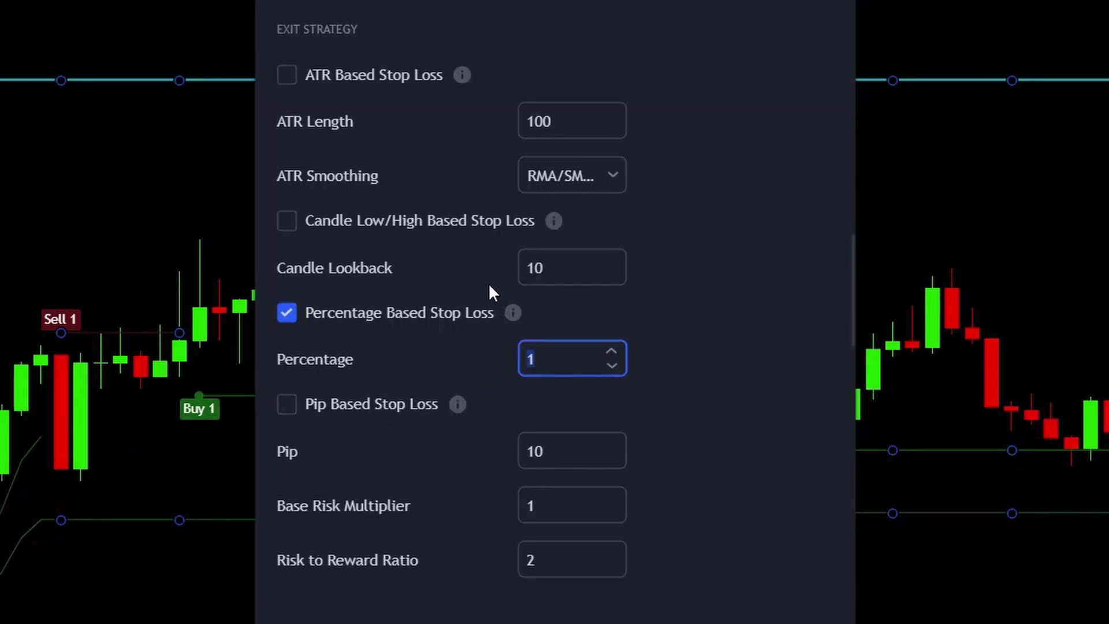
{"action": "type", "text": "0.2"}
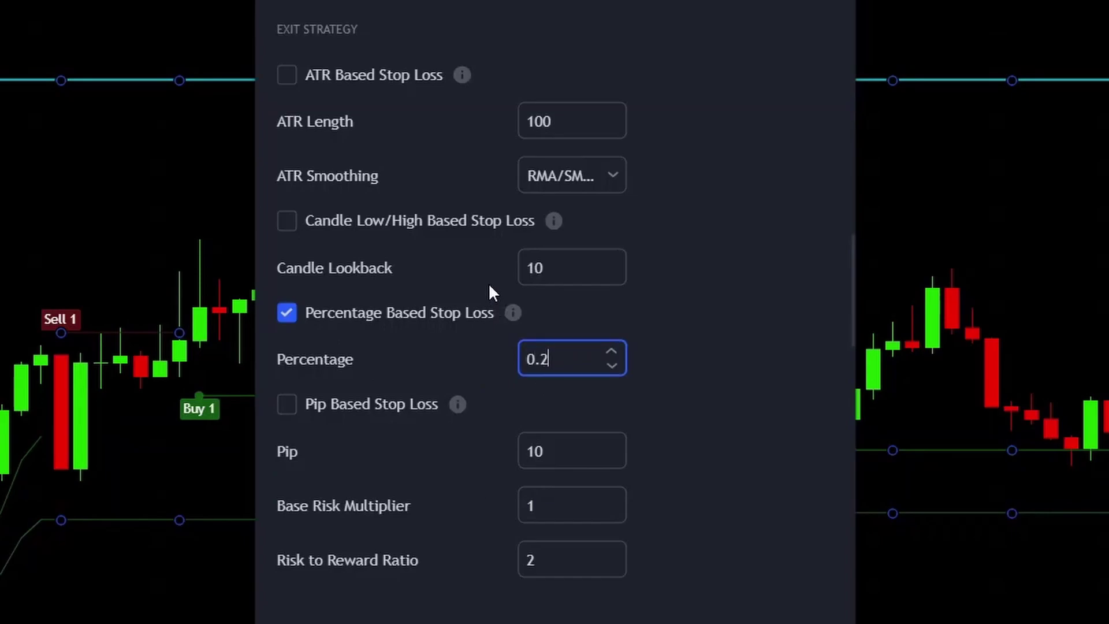
{"action": "left_click", "coordinate": [104, 247]}
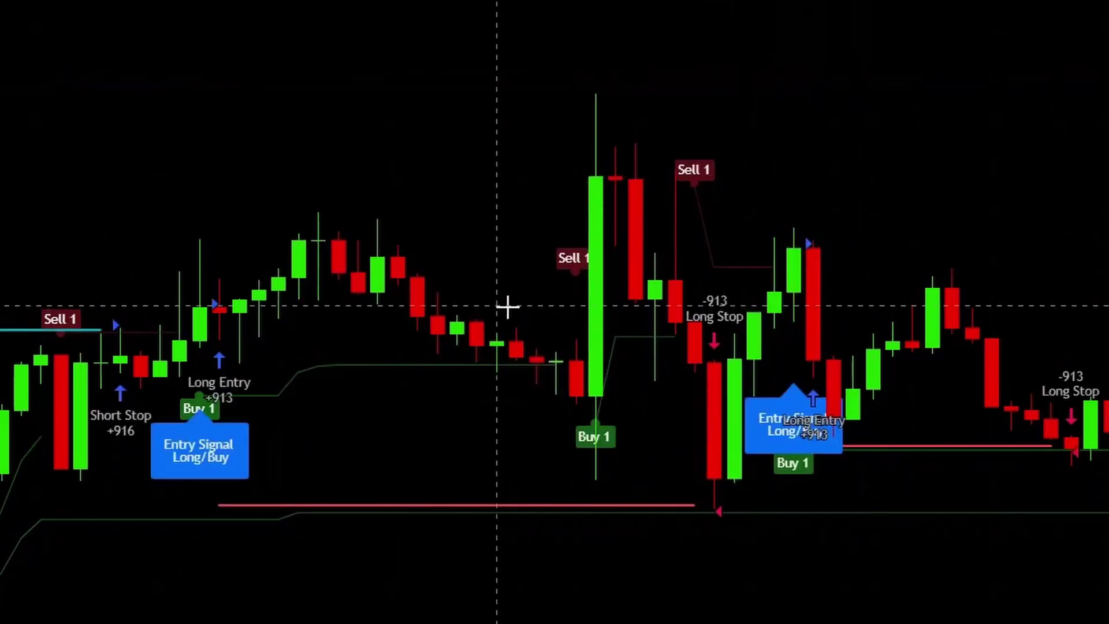
{"action": "left_click", "coordinate": [199, 304], "text": "shift"}
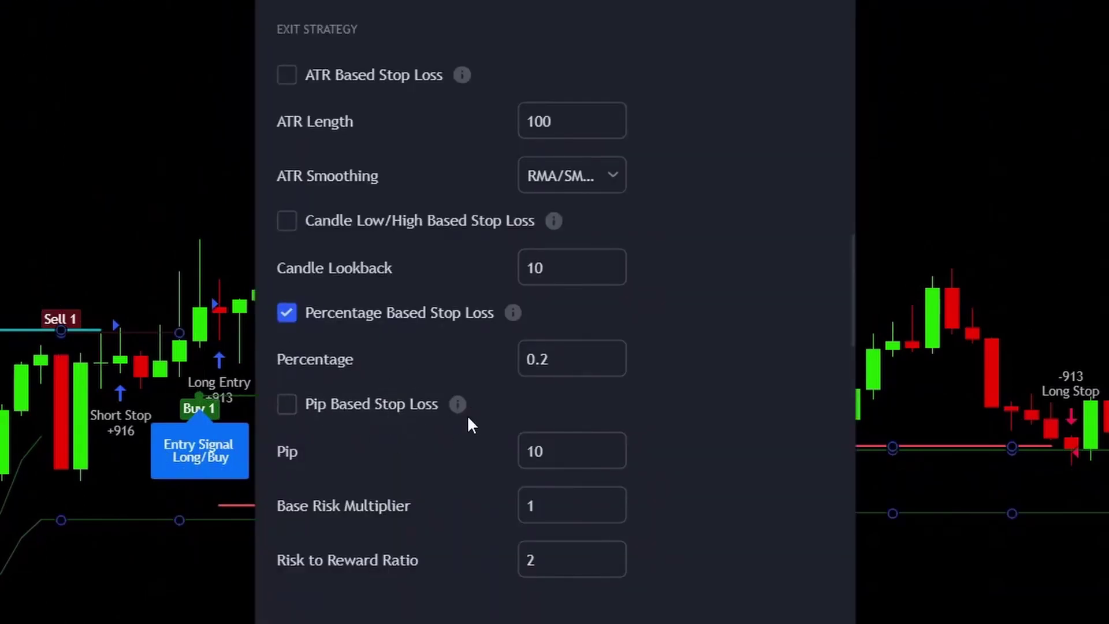
Switch to the pip based stop loss with a value of 100 and measure the long trade's stop distance on the chart
{"action": "left_click", "coordinate": [287, 312]}
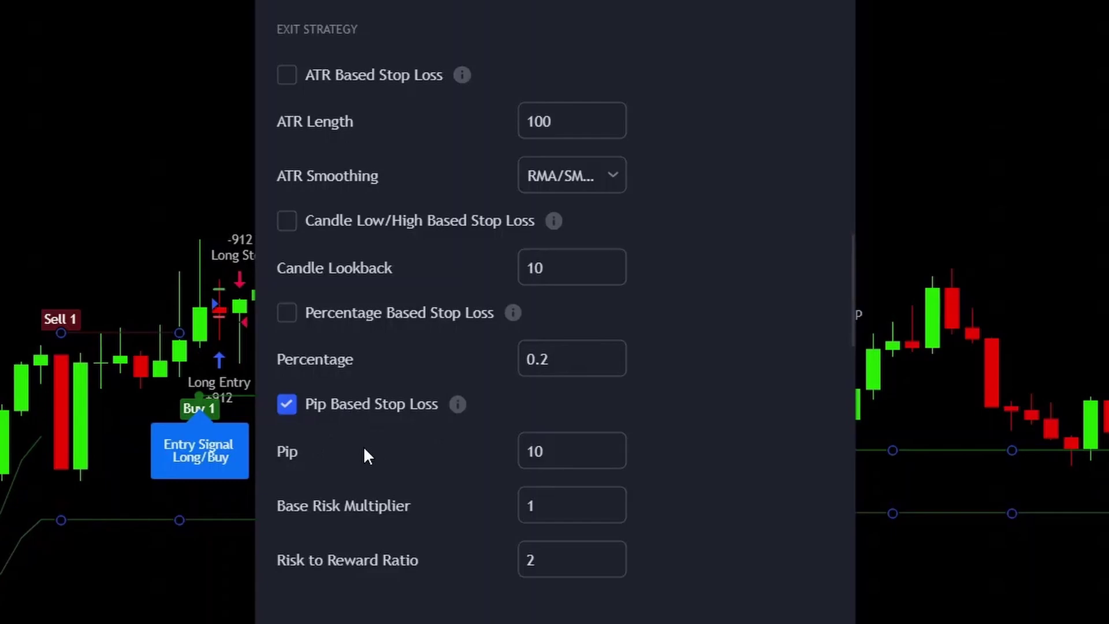
{"action": "key", "text": "Tab"}
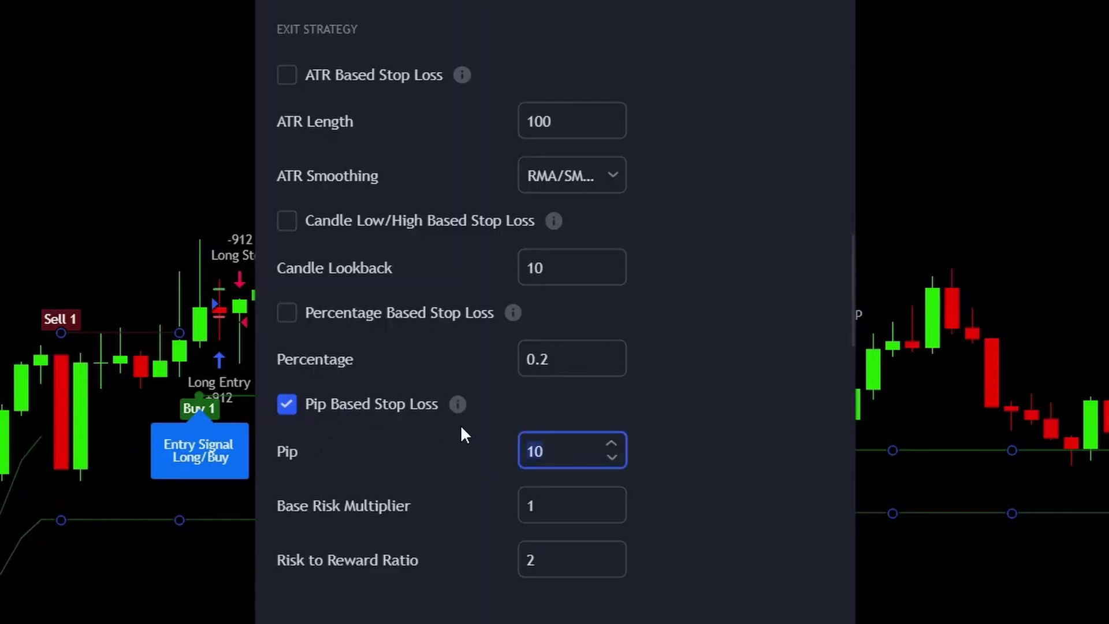
{"action": "type", "text": "100"}
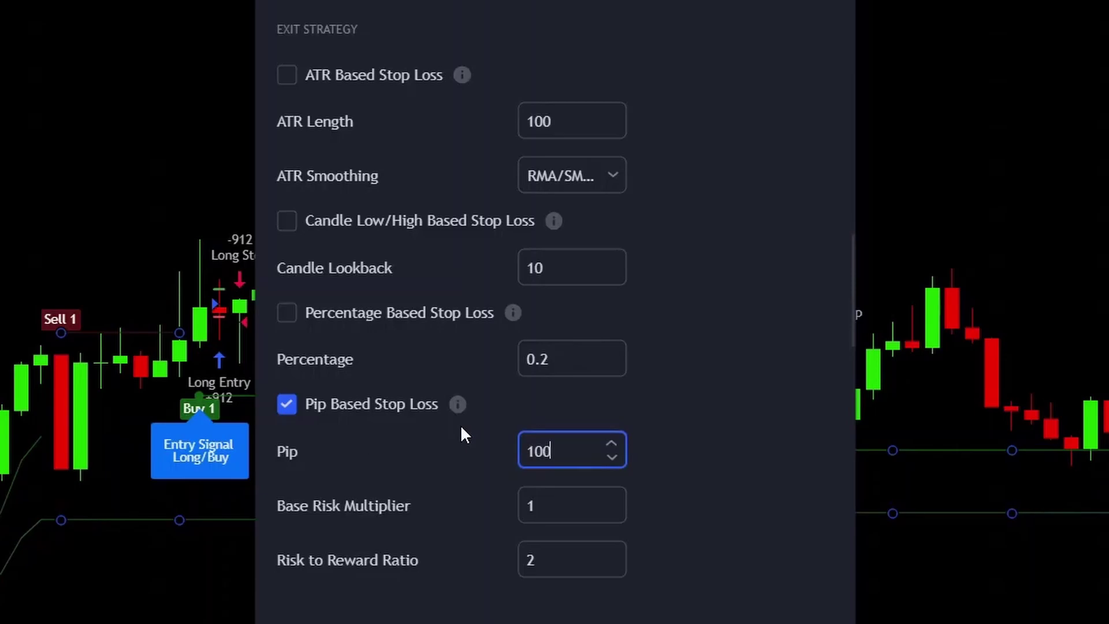
{"action": "double_click", "coordinate": [568, 451]}
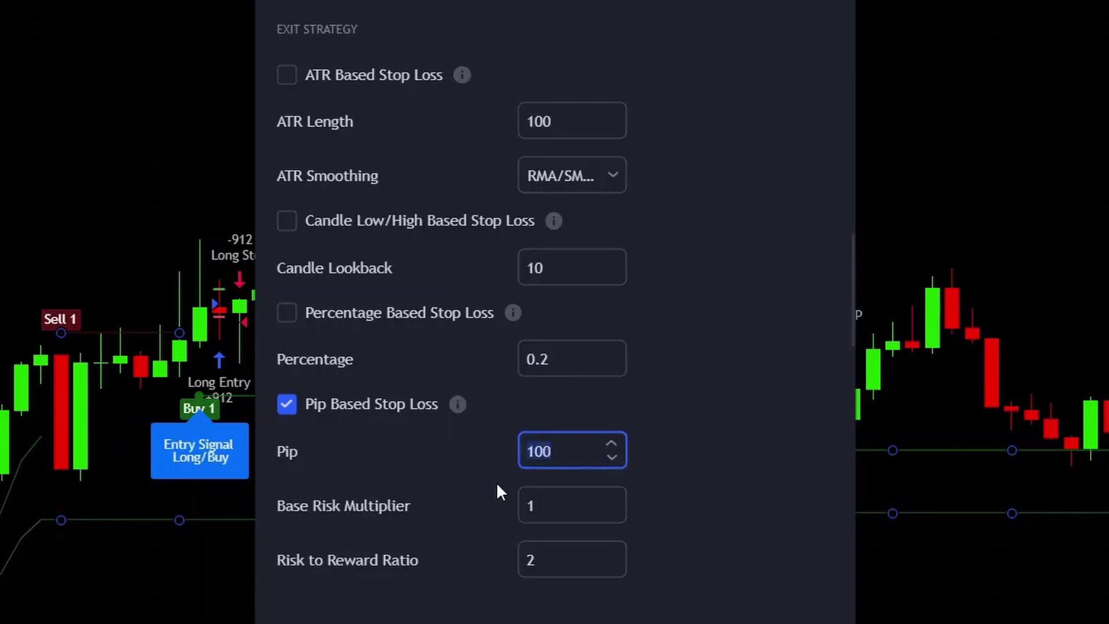
{"action": "key", "text": "Tab"}
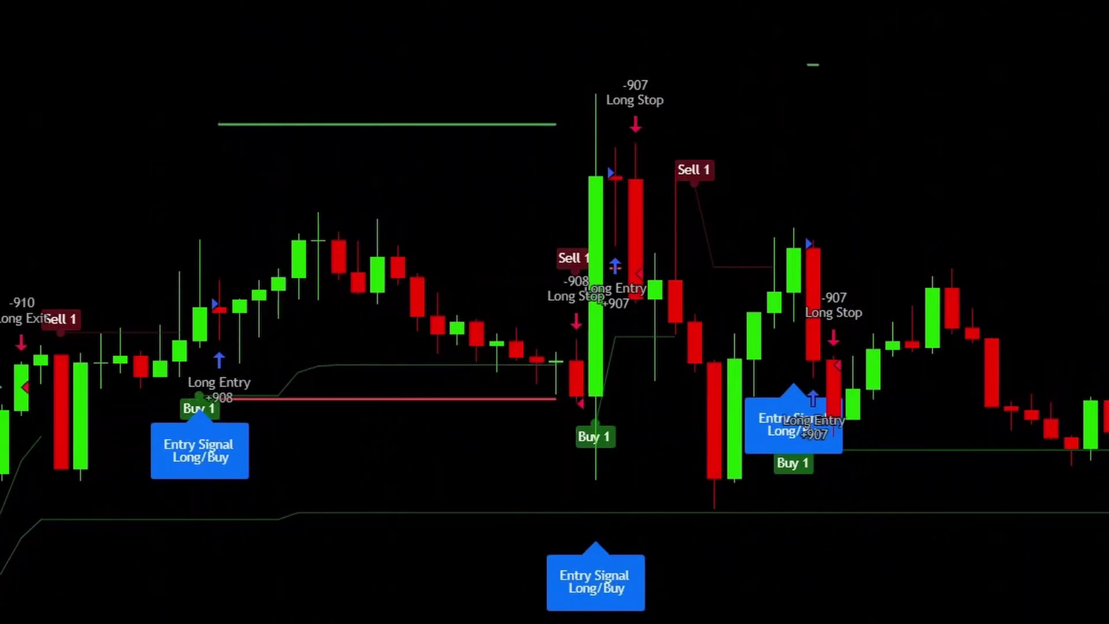
{"action": "left_click", "coordinate": [191, 304], "text": "shift"}
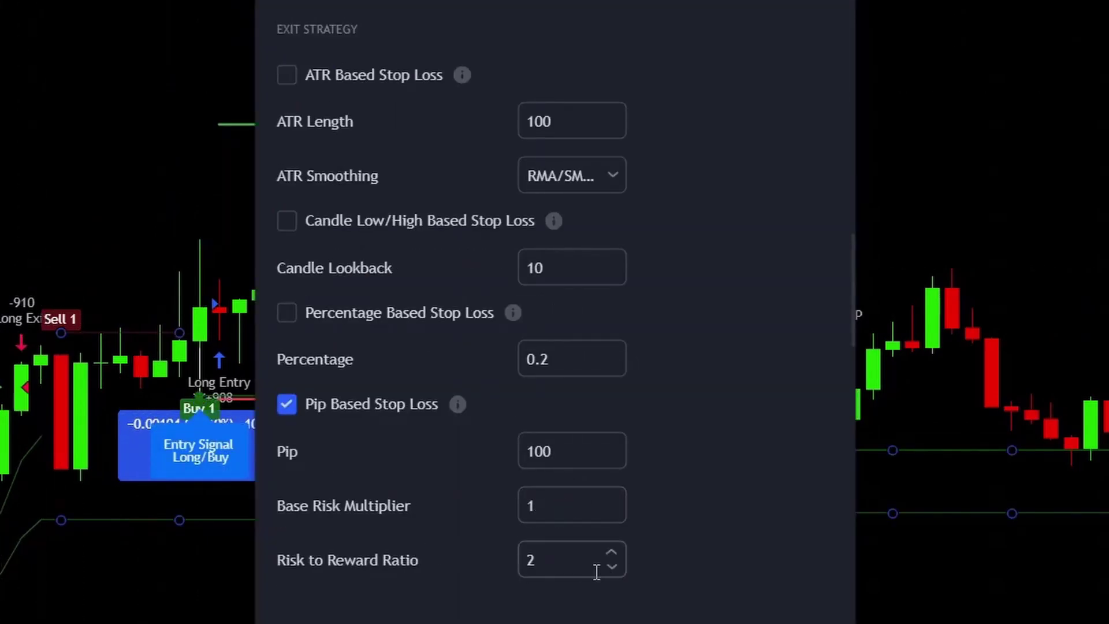
Enable the first force exit on custom session close for the 09:30 to 17:00 session
{"action": "scroll", "coordinate": [422, 580], "scroll_direction": "down", "scroll_amount": 4}
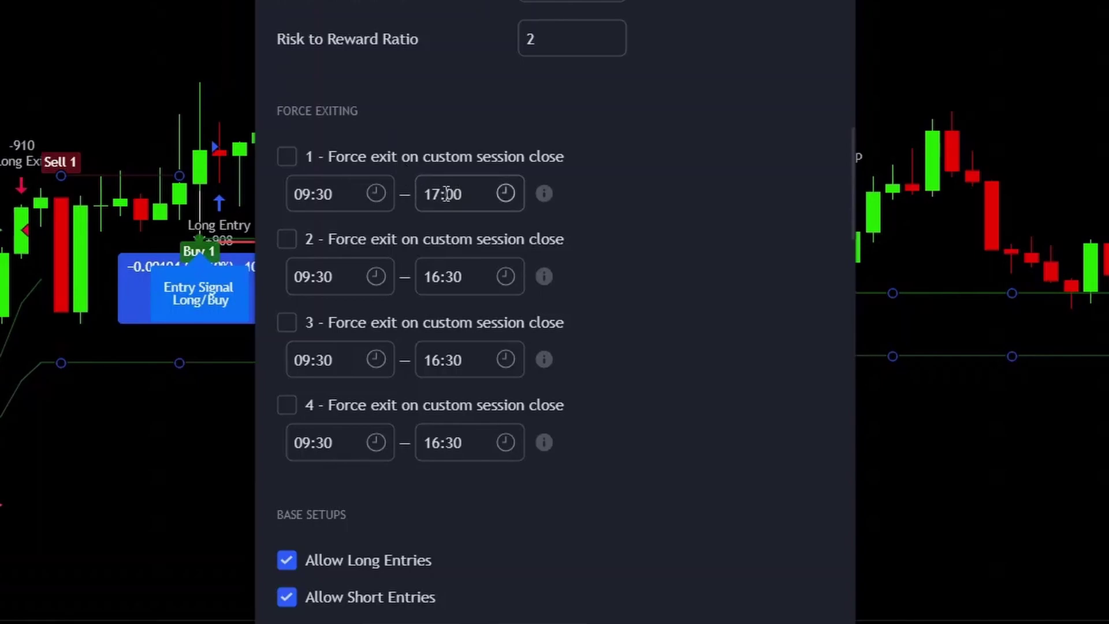
{"action": "left_click", "coordinate": [446, 194]}
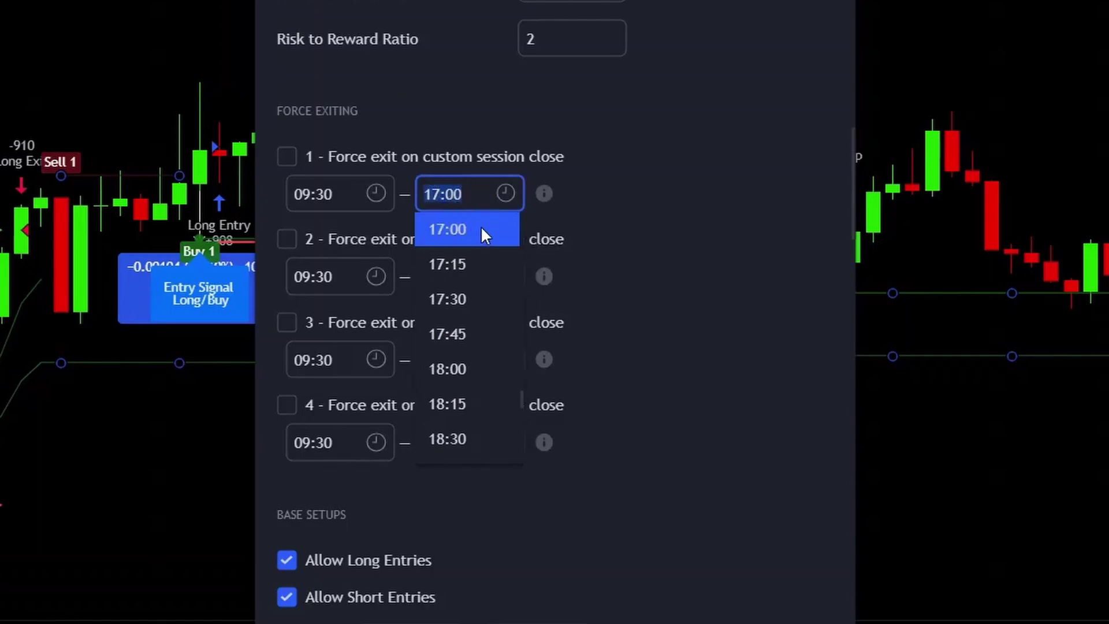
{"action": "left_click", "coordinate": [350, 196]}
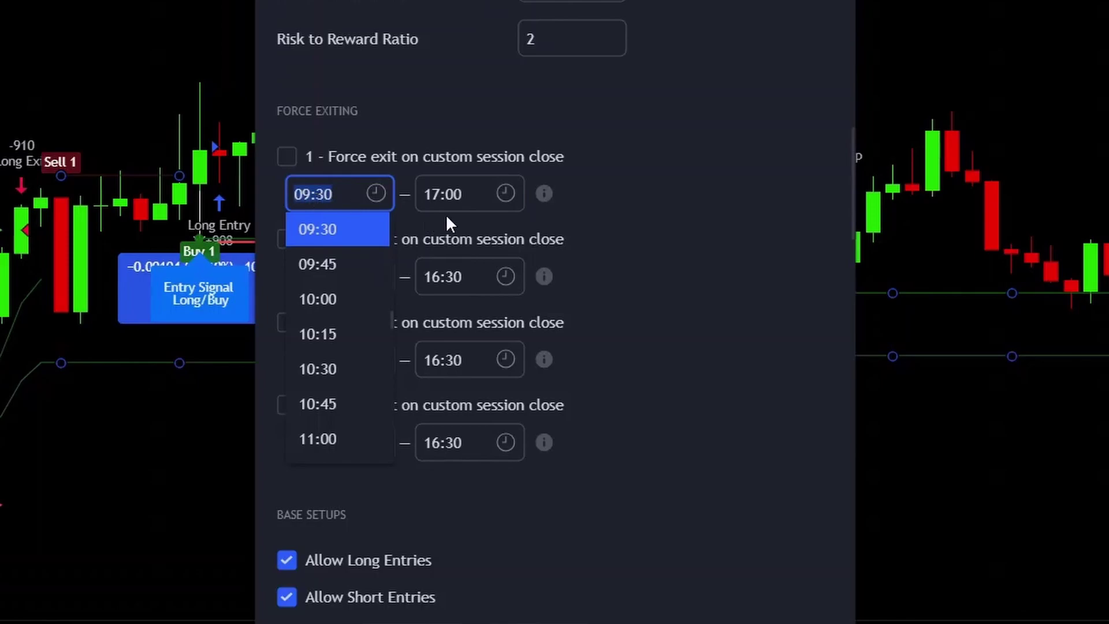
{"action": "left_click", "coordinate": [442, 199]}
{"action": "left_click", "coordinate": [350, 207]}
{"action": "left_click", "coordinate": [444, 198]}
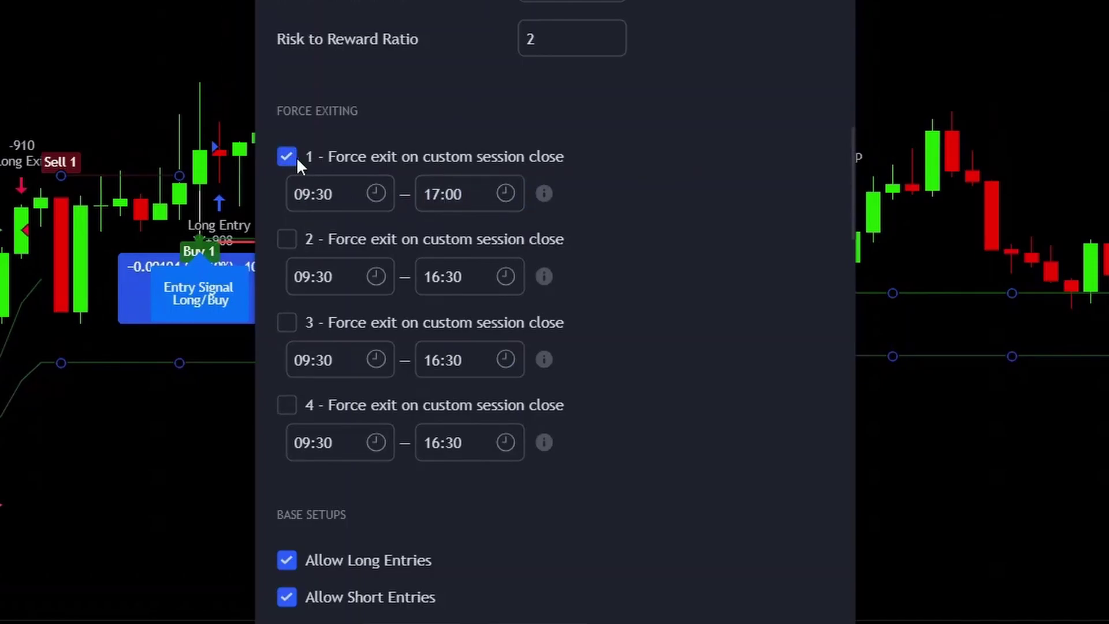
Look through the chart for a trade closed by the custom session force exit
{"action": "left_click", "coordinate": [81, 62]}
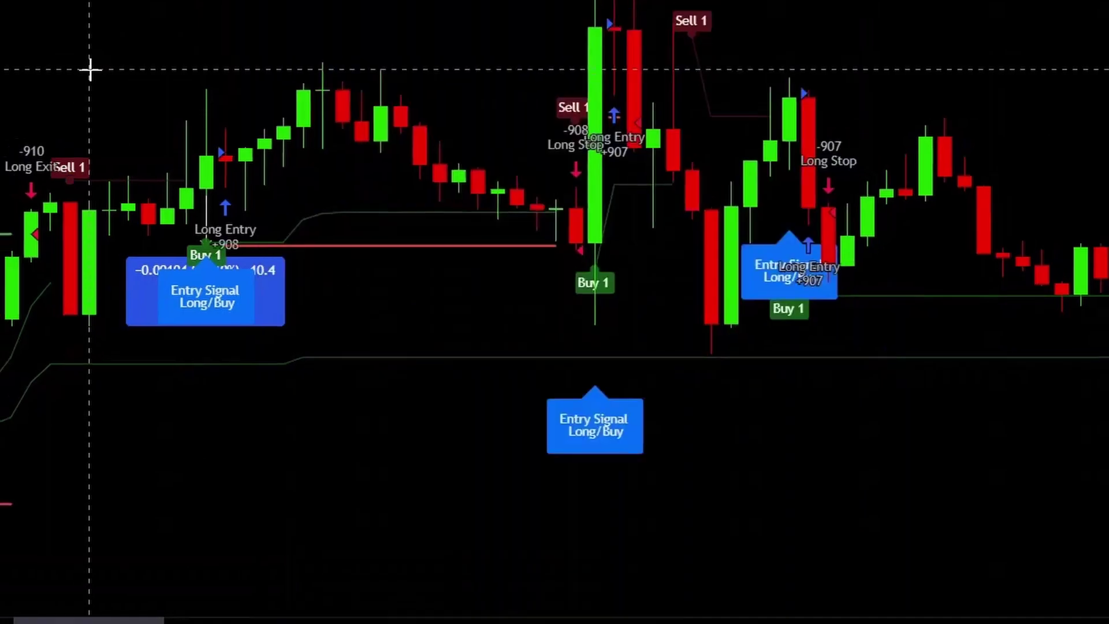
{"action": "scroll", "coordinate": [813, 429], "scroll_direction": "down", "scroll_amount": 5}
{"action": "left_click_drag", "start_coordinate": [871, 383], "coordinate": [237, 383]}
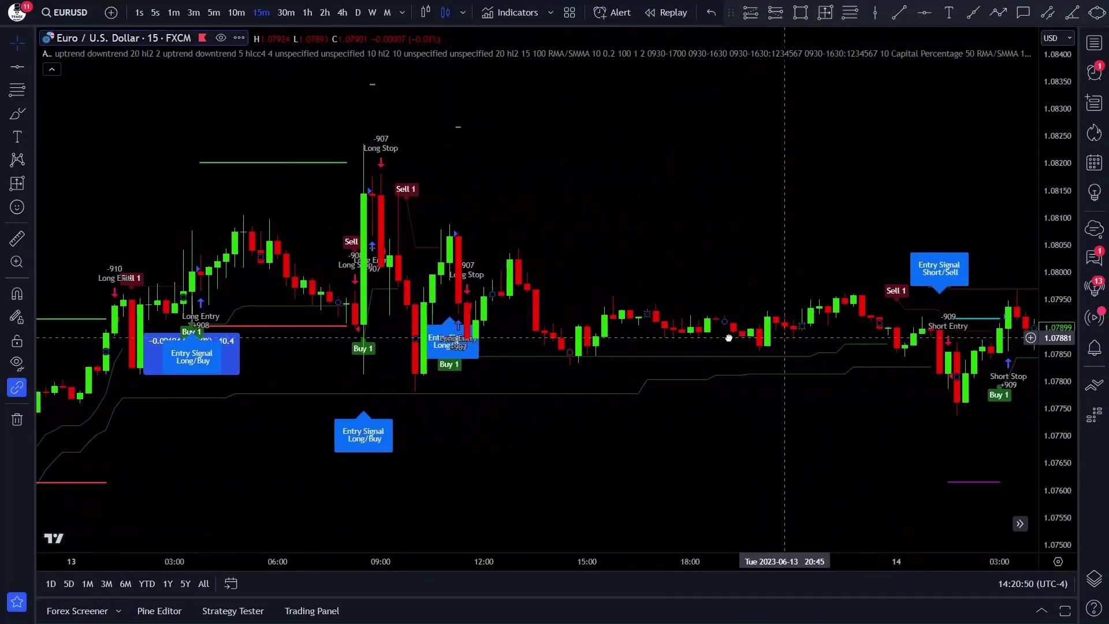
{"action": "left_click_drag", "start_coordinate": [729, 338], "coordinate": [471, 240]}
{"action": "left_click_drag", "start_coordinate": [866, 259], "coordinate": [289, 260]}
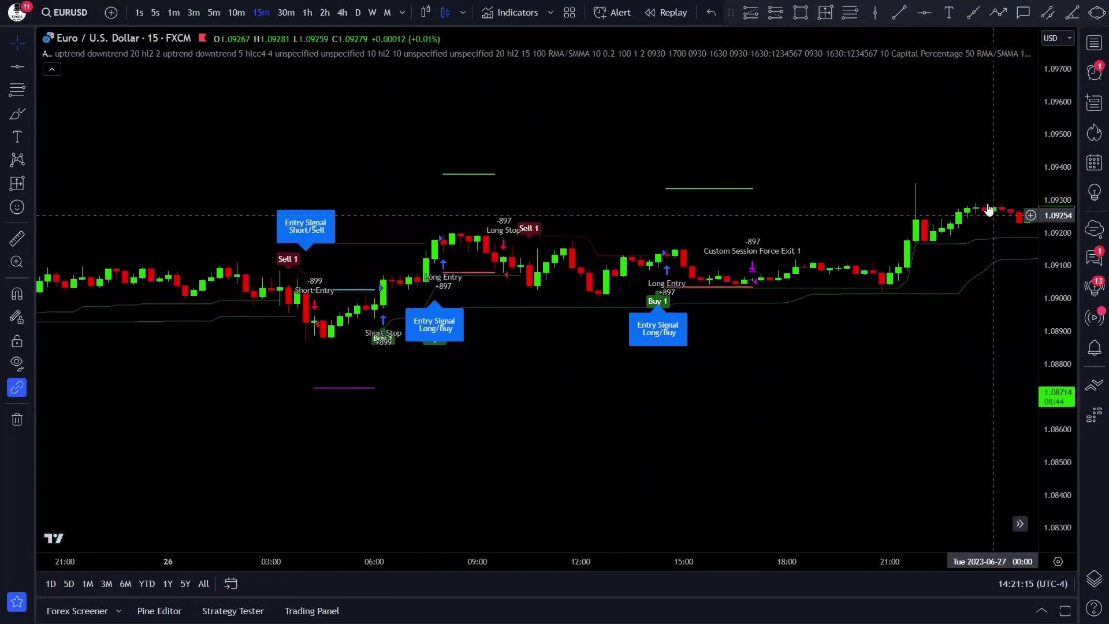
{"action": "scroll", "coordinate": [946, 403], "scroll_direction": "right", "scroll_amount": 3}
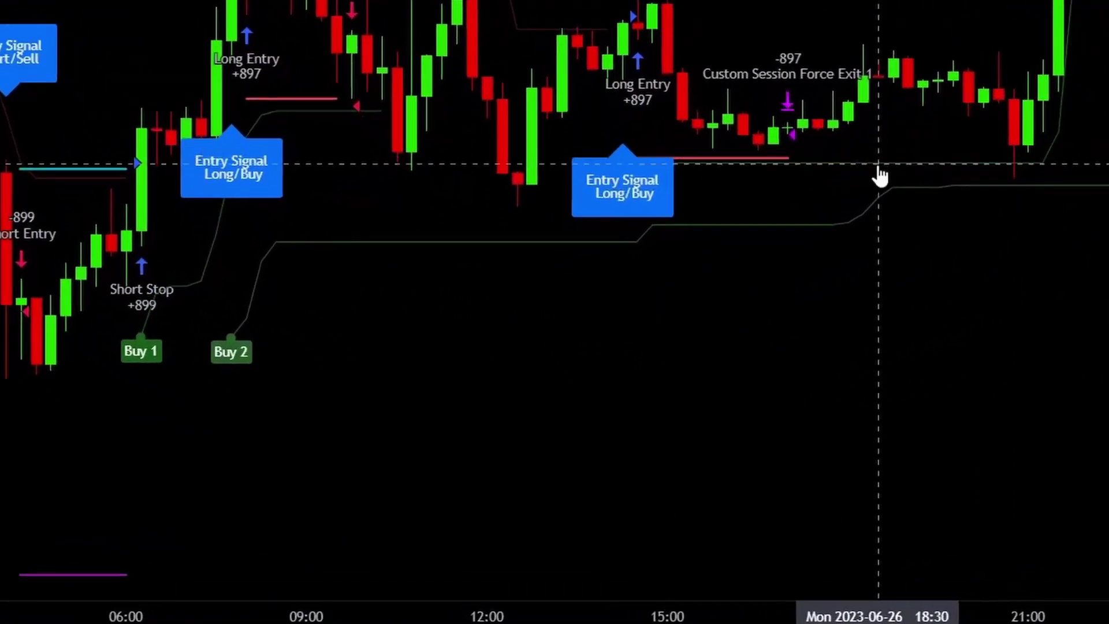
Disable the first force exit on custom session close in the strategy settings
{"action": "scroll", "coordinate": [873, 179], "scroll_direction": "up", "scroll_amount": 2}
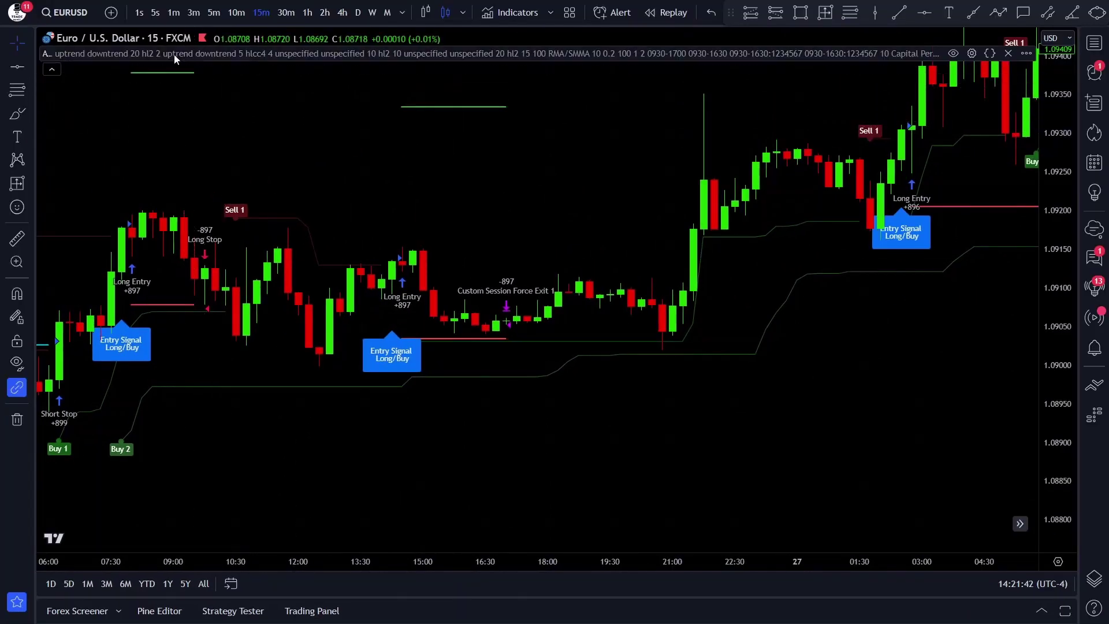
{"action": "double_click", "coordinate": [174, 54]}
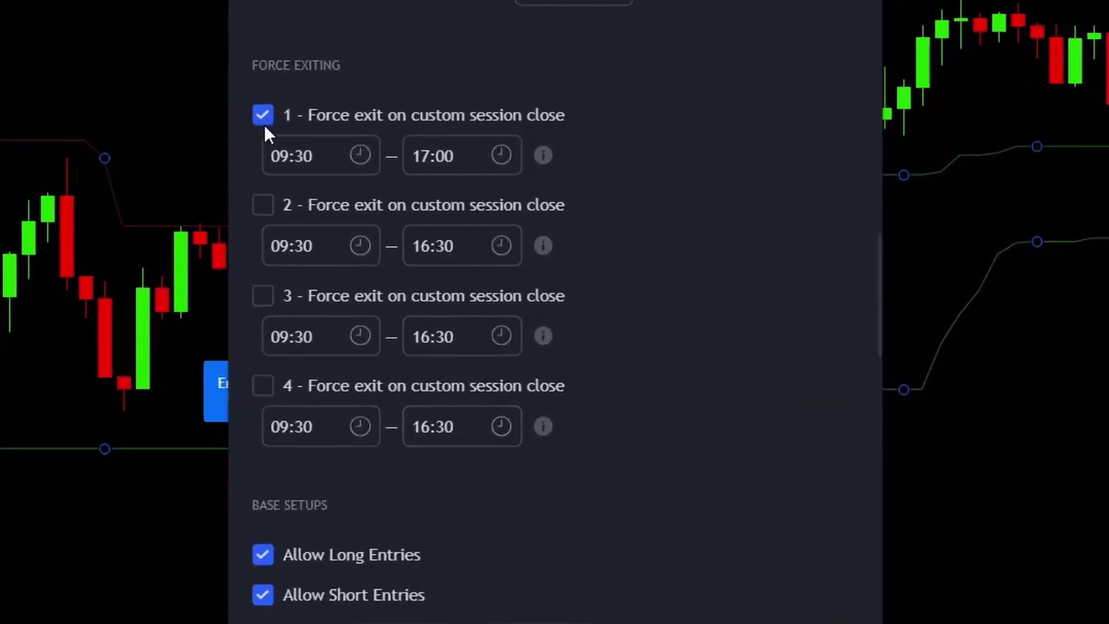
{"action": "left_click", "coordinate": [263, 116]}
{"action": "scroll", "coordinate": [404, 202], "scroll_direction": "up", "scroll_amount": 2}
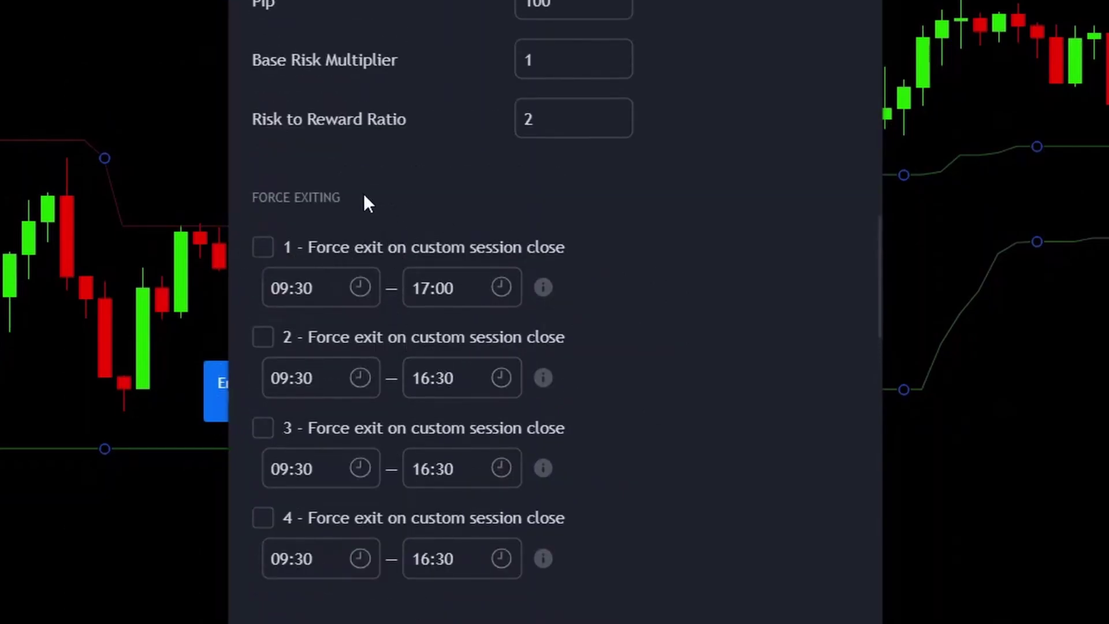
Set the order size in the base setups to 1000 in Cash
{"action": "scroll", "coordinate": [416, 174], "scroll_direction": "down", "scroll_amount": 2}
{"action": "scroll", "coordinate": [403, 139], "scroll_direction": "down", "scroll_amount": 4}
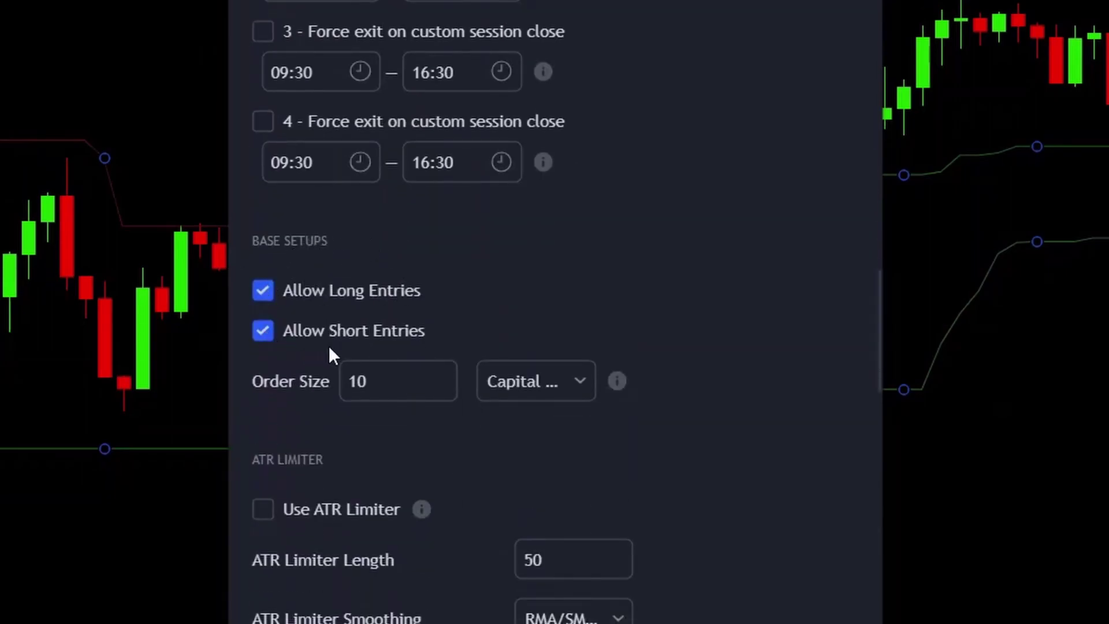
{"action": "left_click", "coordinate": [268, 331]}
{"action": "left_click", "coordinate": [521, 382]}
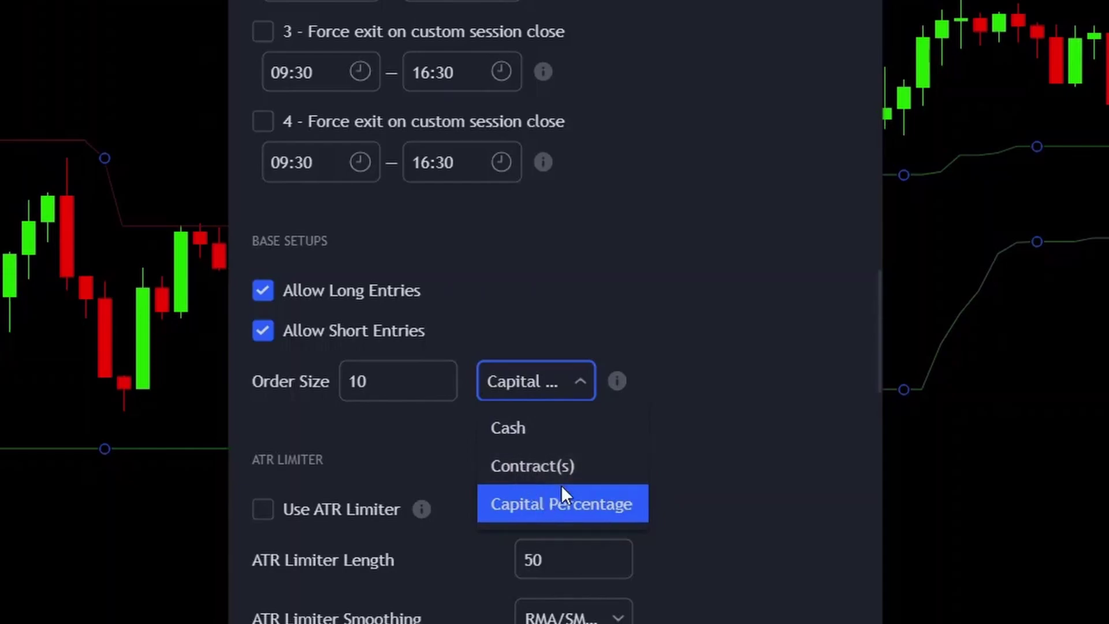
{"action": "left_click", "coordinate": [532, 428]}
{"action": "left_click", "coordinate": [417, 396]}
{"action": "type", "text": "00"}
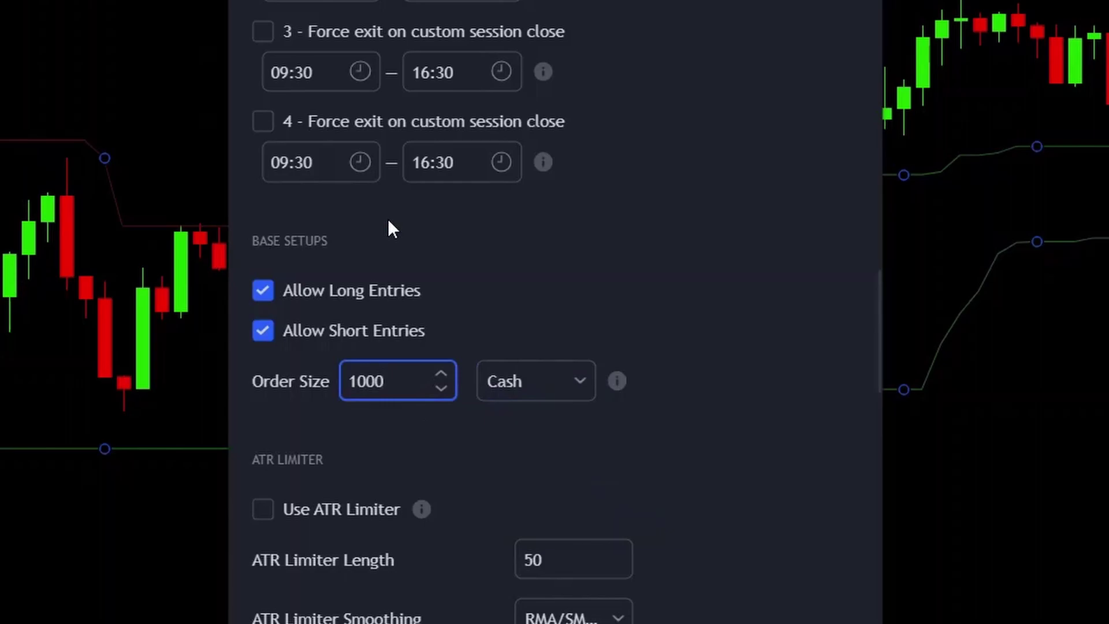
{"action": "left_click", "coordinate": [398, 448]}
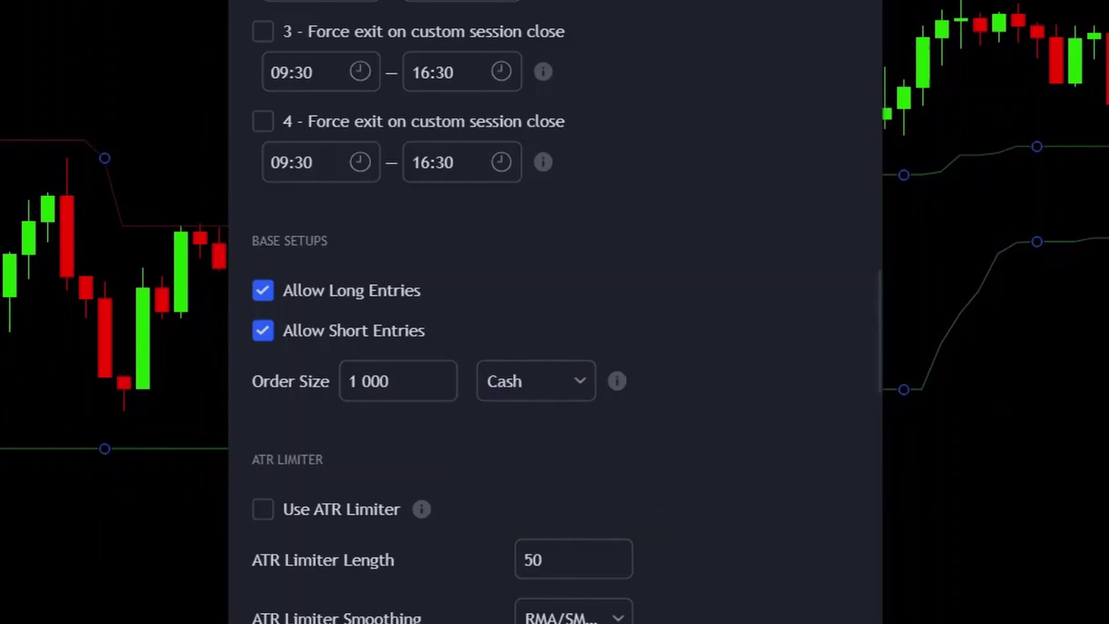
Switch the order size unit to Contract(s) and select the order size value for editing
{"action": "left_click", "coordinate": [536, 381]}
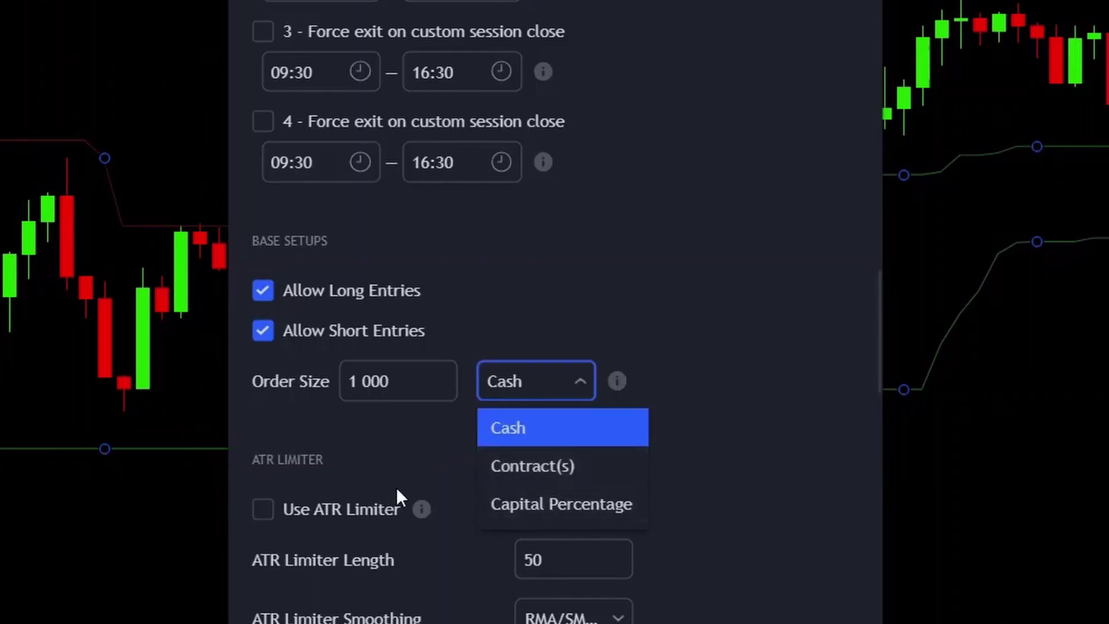
{"action": "left_click", "coordinate": [559, 475]}
{"action": "left_click", "coordinate": [577, 390]}
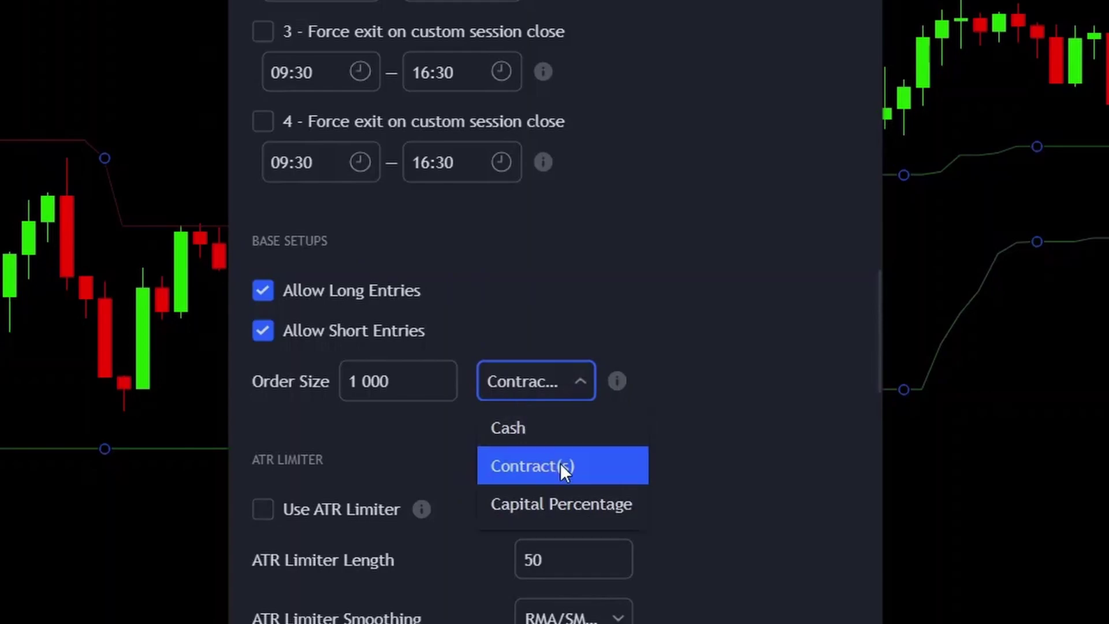
{"action": "left_click_drag", "start_coordinate": [393, 383], "coordinate": [314, 400]}
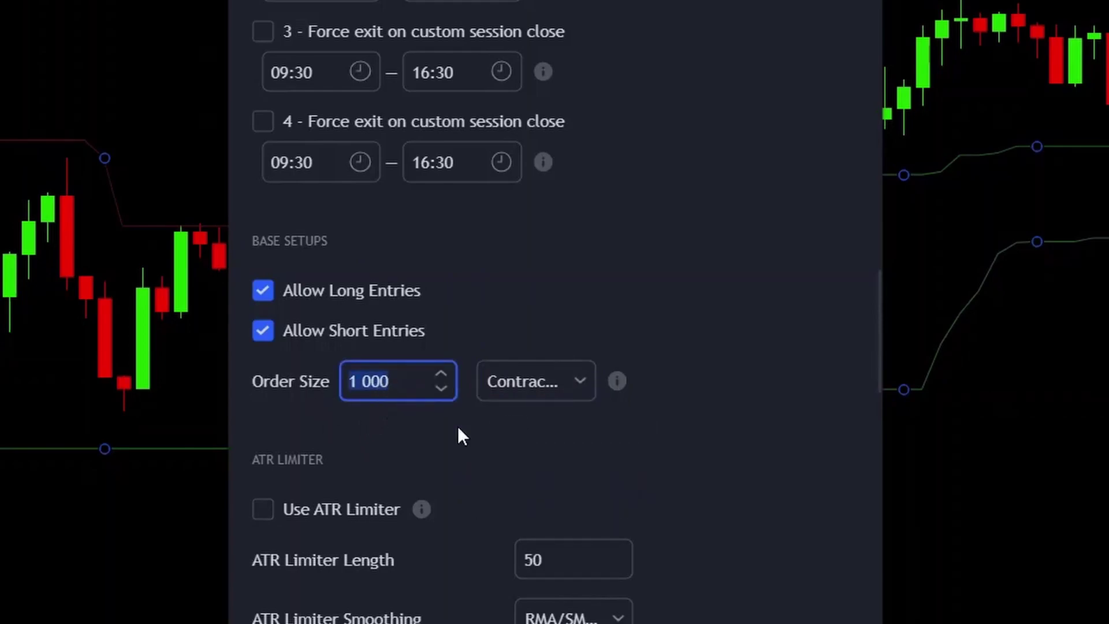
Set the order size to 10 with Capital Percentage as its unit
{"action": "left_click", "coordinate": [497, 390]}
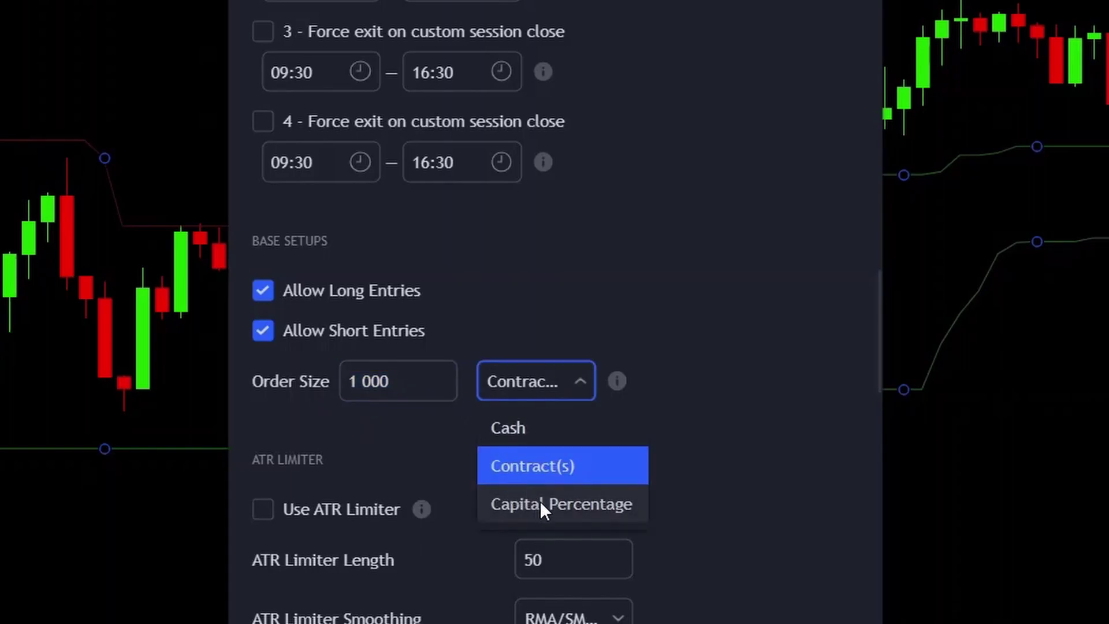
{"action": "left_click", "coordinate": [584, 505]}
{"action": "left_click_drag", "start_coordinate": [421, 374], "coordinate": [322, 382]}
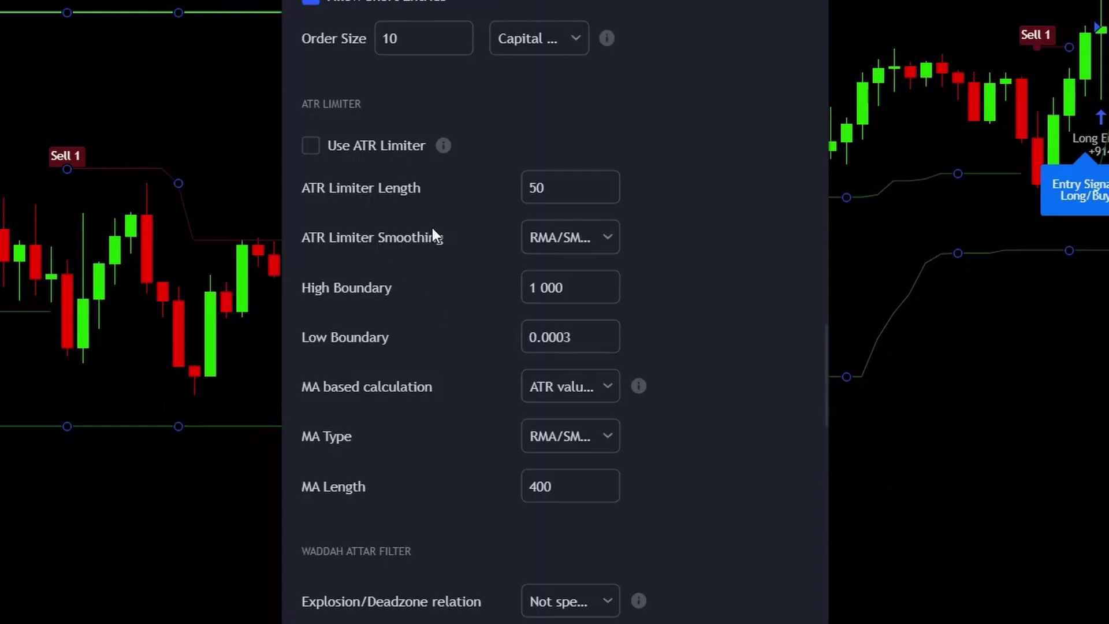
Find the Average True Range indicator and add it to the chart
{"action": "key", "text": "slash"}
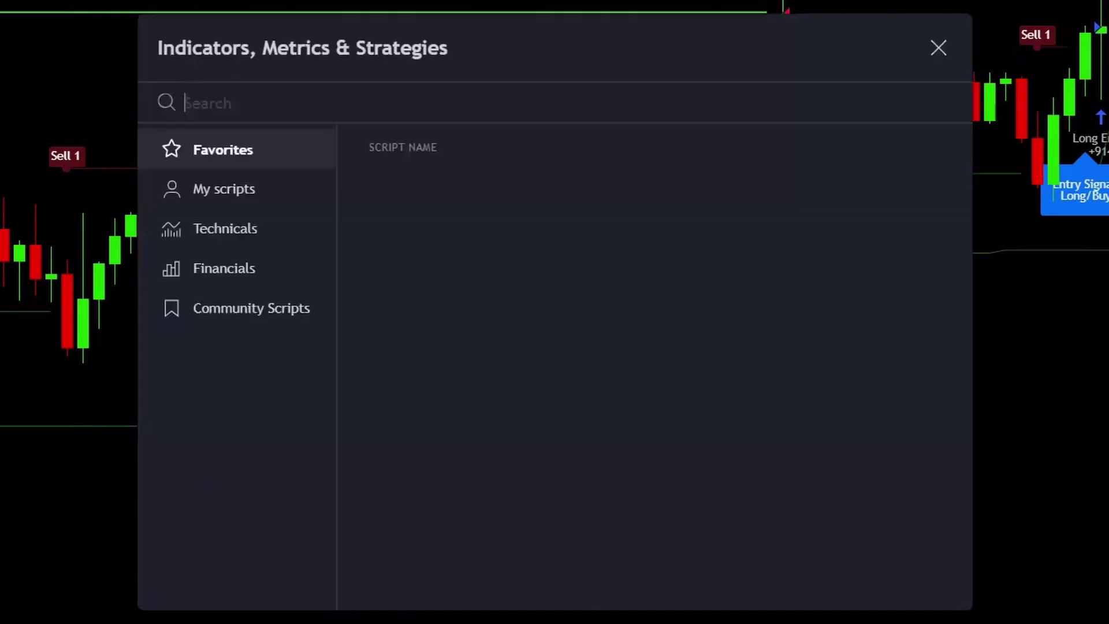
{"action": "type", "text": "a"}
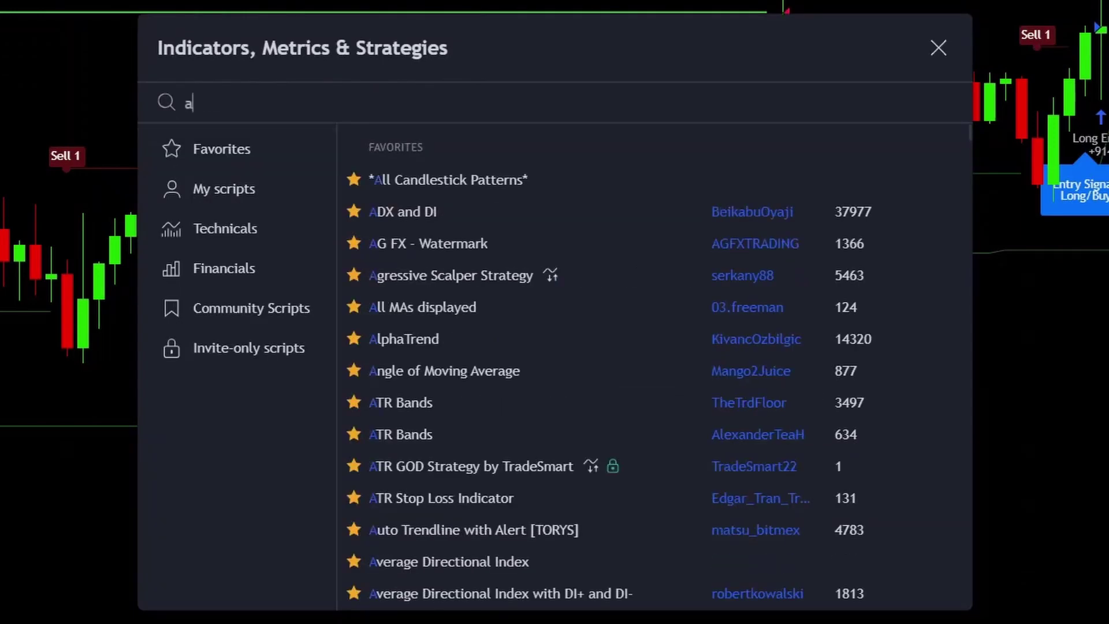
{"action": "type", "text": "verage true"}
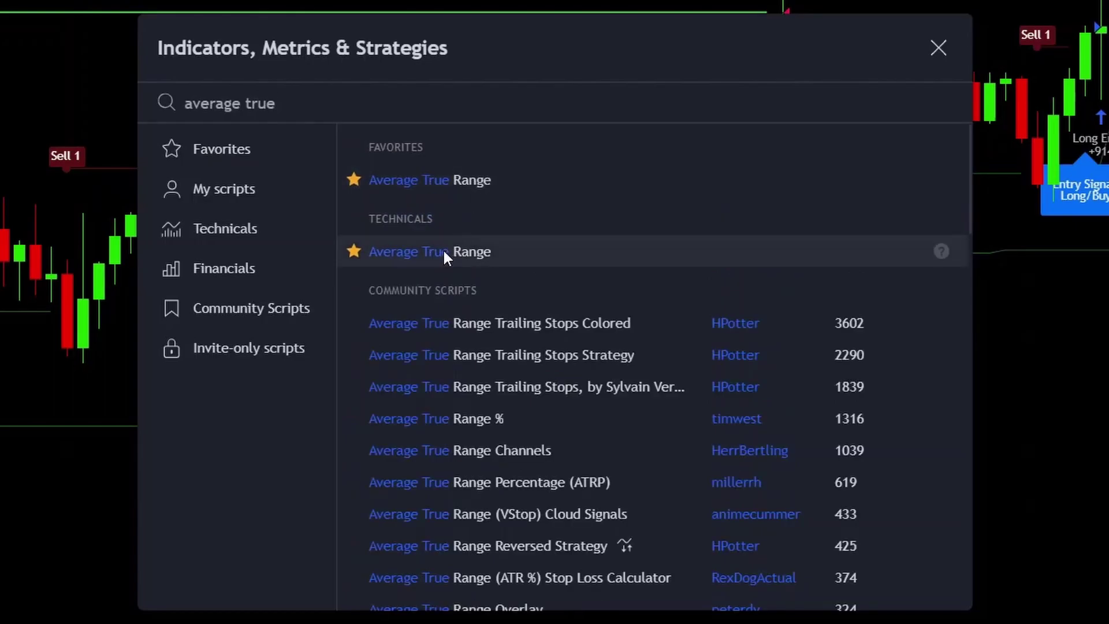
Search for smma and add the Smoothed Moving Average indicator to the chart
{"action": "key", "text": "ctrl+a"}
{"action": "key", "text": "BackSpace"}
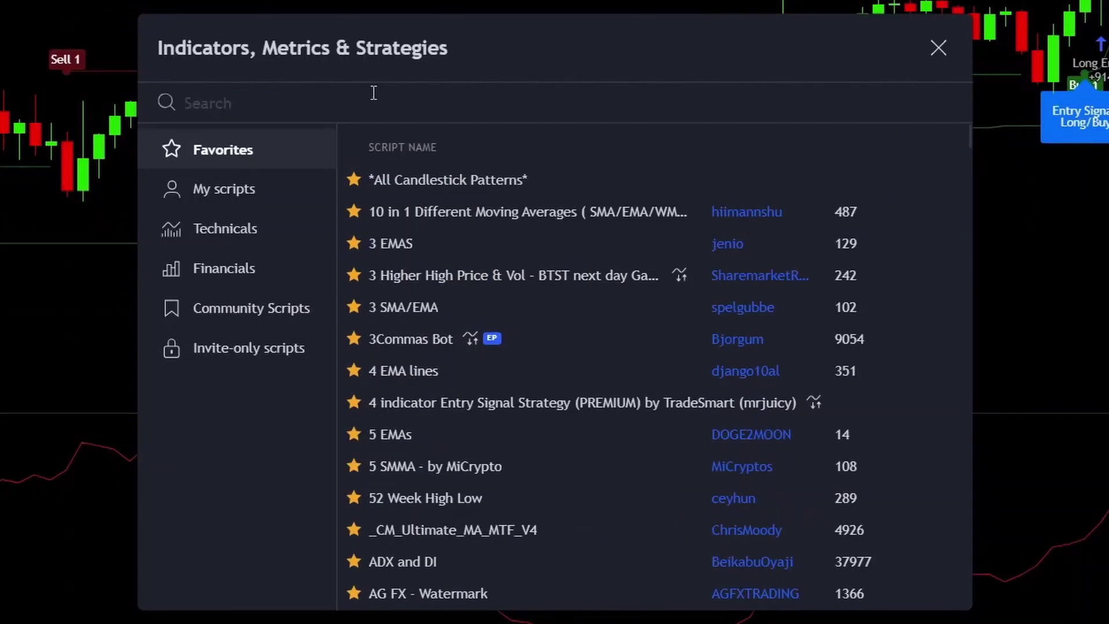
{"action": "type", "text": "smma"}
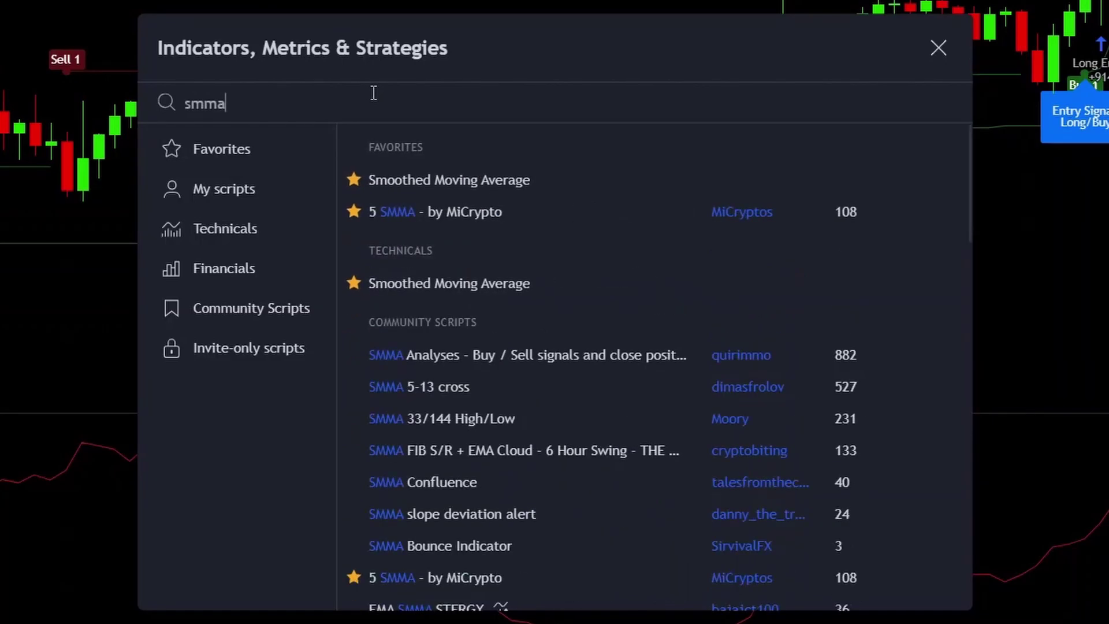
{"action": "left_click", "coordinate": [469, 283]}
{"action": "left_click", "coordinate": [29, 51]}
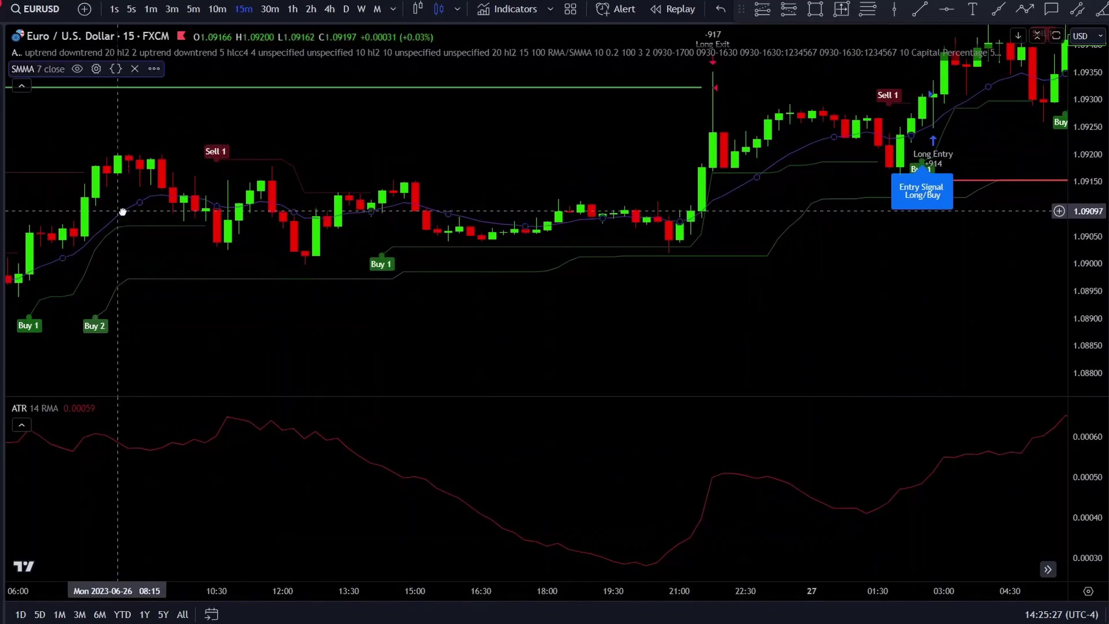
Move the SMMA into the ATR pane and set its source to ATR
{"action": "left_click_drag", "start_coordinate": [123, 211], "coordinate": [220, 445]}
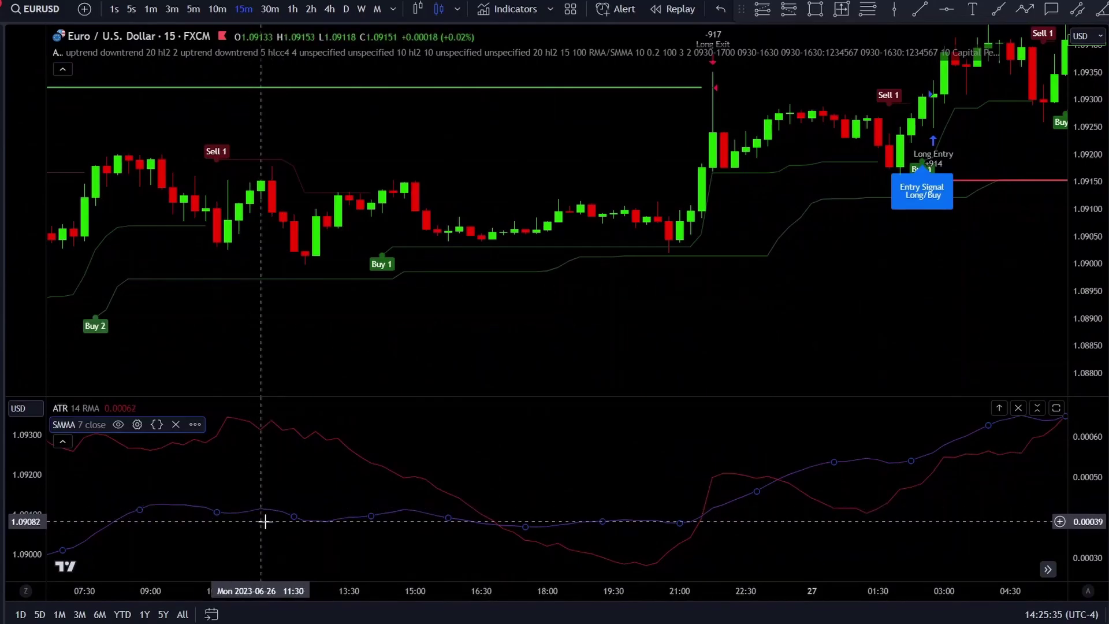
{"action": "double_click", "coordinate": [261, 513]}
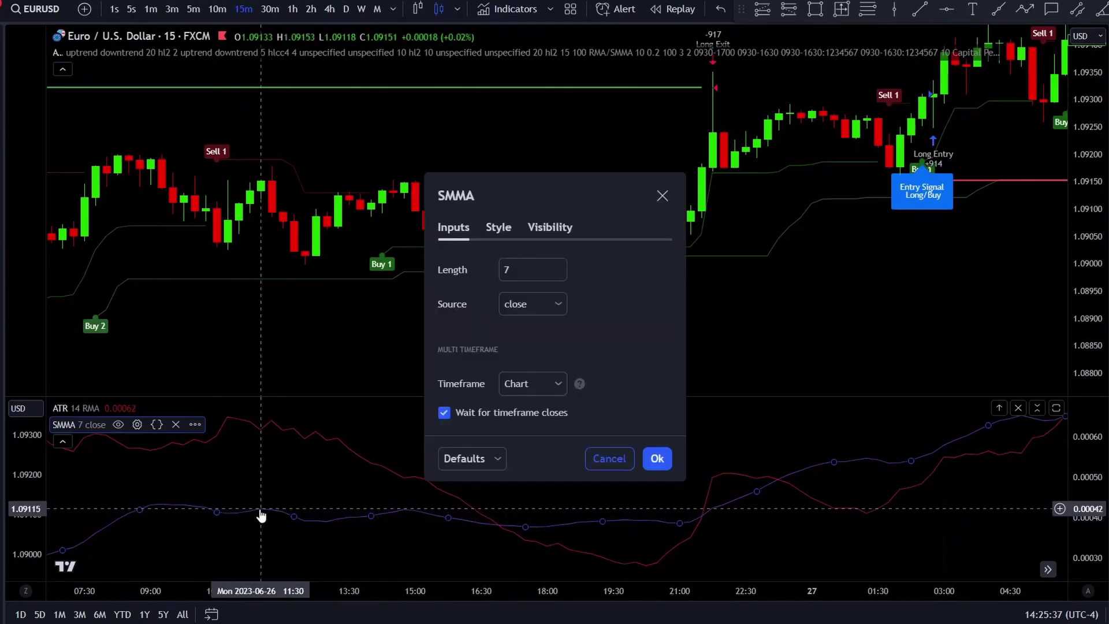
{"action": "left_click", "coordinate": [535, 294]}
{"action": "left_click", "coordinate": [524, 507]}
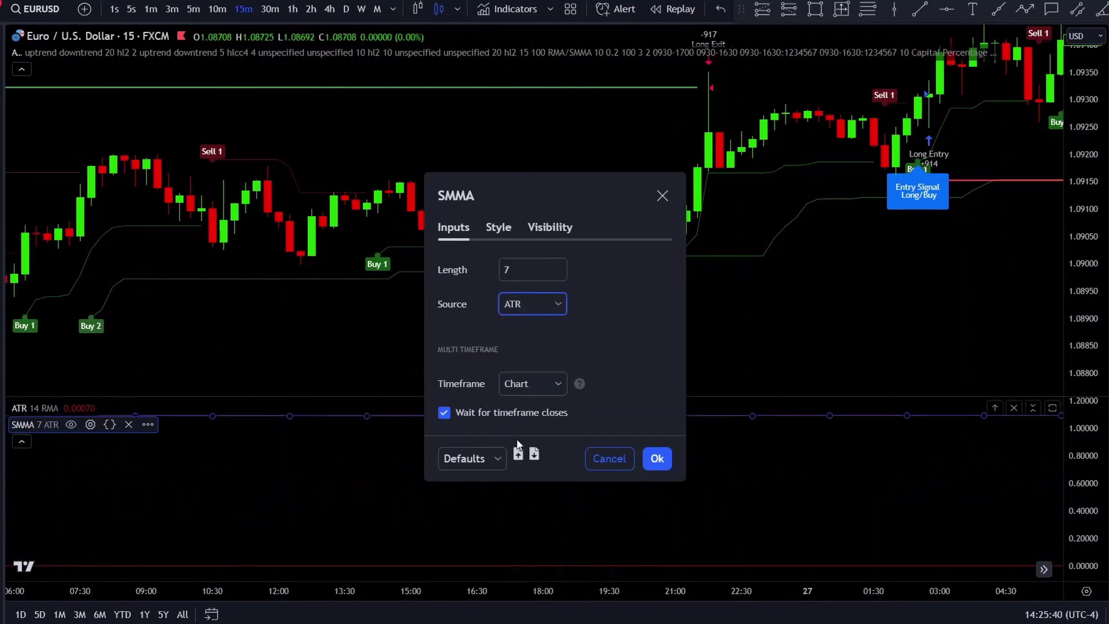
{"action": "key", "text": "Return"}
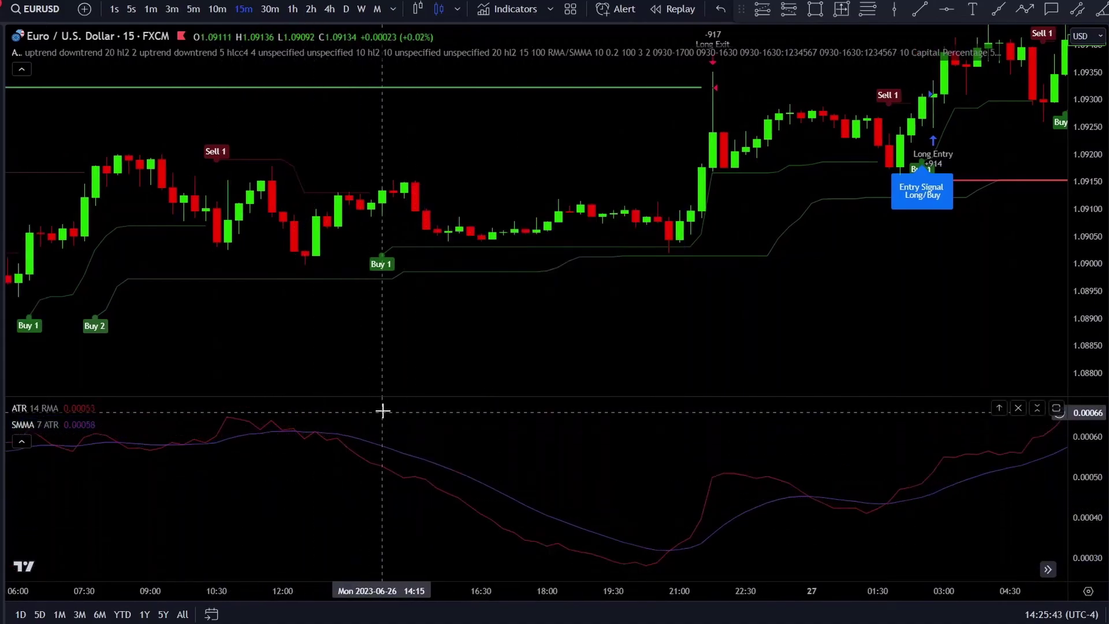
Place two horizontal lines in the ATR pane, at about 0.00050 and about 0.00080
{"action": "scroll", "coordinate": [379, 416], "scroll_direction": "down", "scroll_amount": 3}
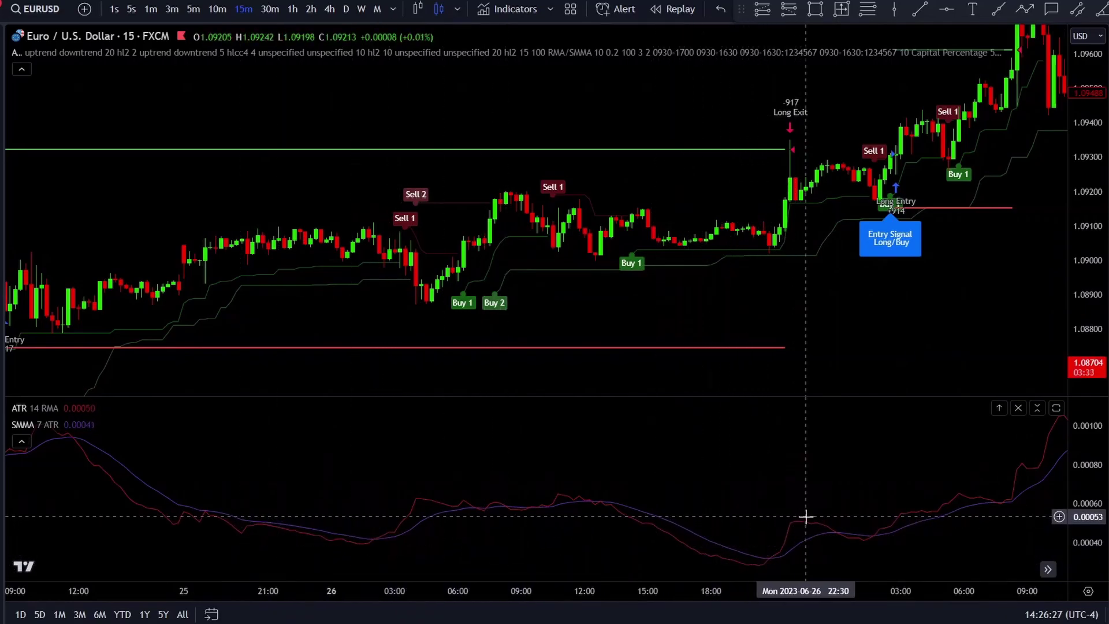
{"action": "left_click_drag", "start_coordinate": [943, 478], "coordinate": [781, 250]}
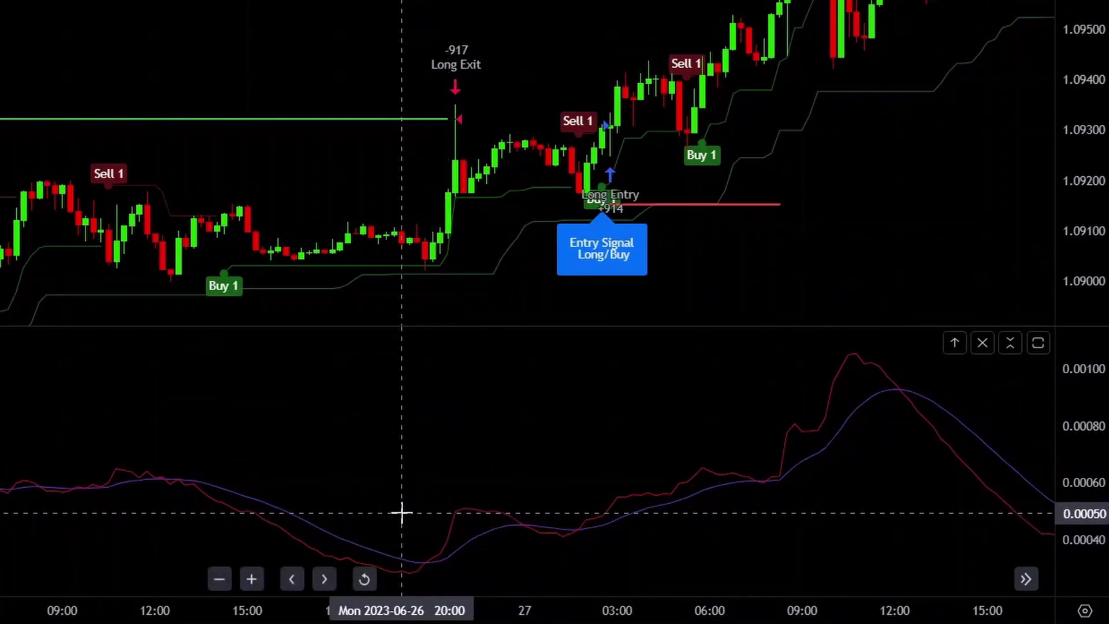
{"action": "key", "text": "alt+h"}
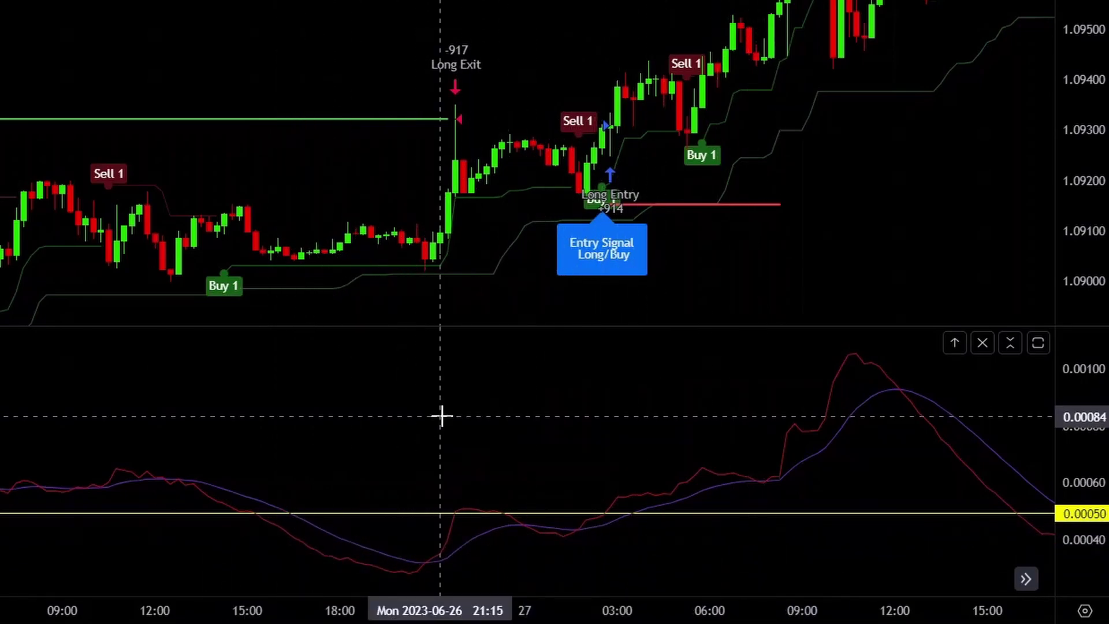
{"action": "key", "text": "alt+h"}
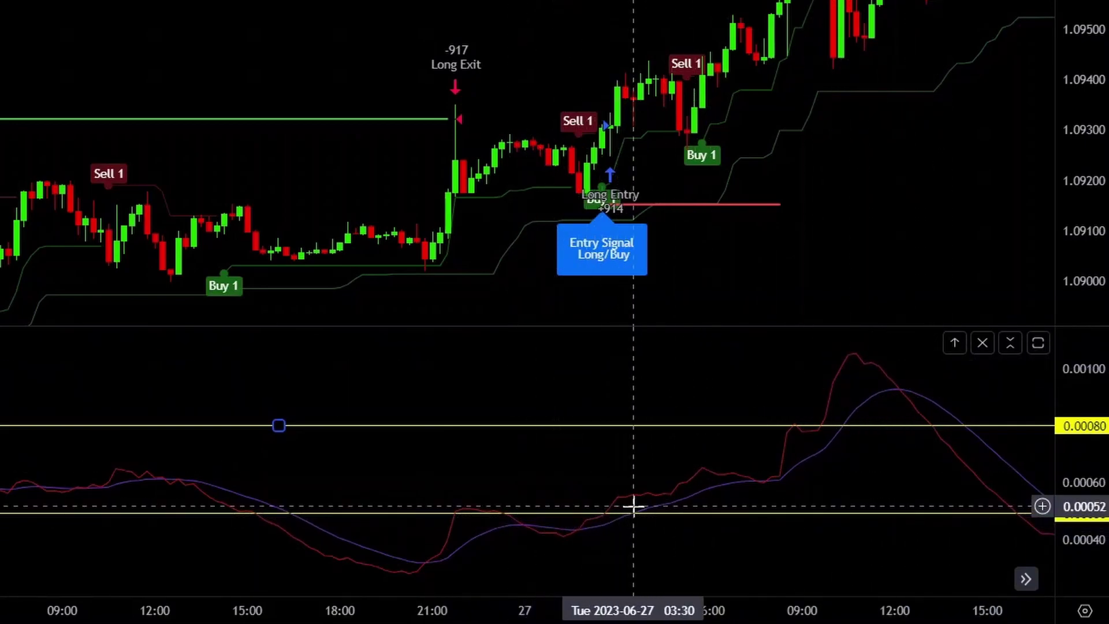
{"action": "left_click_drag", "start_coordinate": [645, 512], "coordinate": [614, 519]}
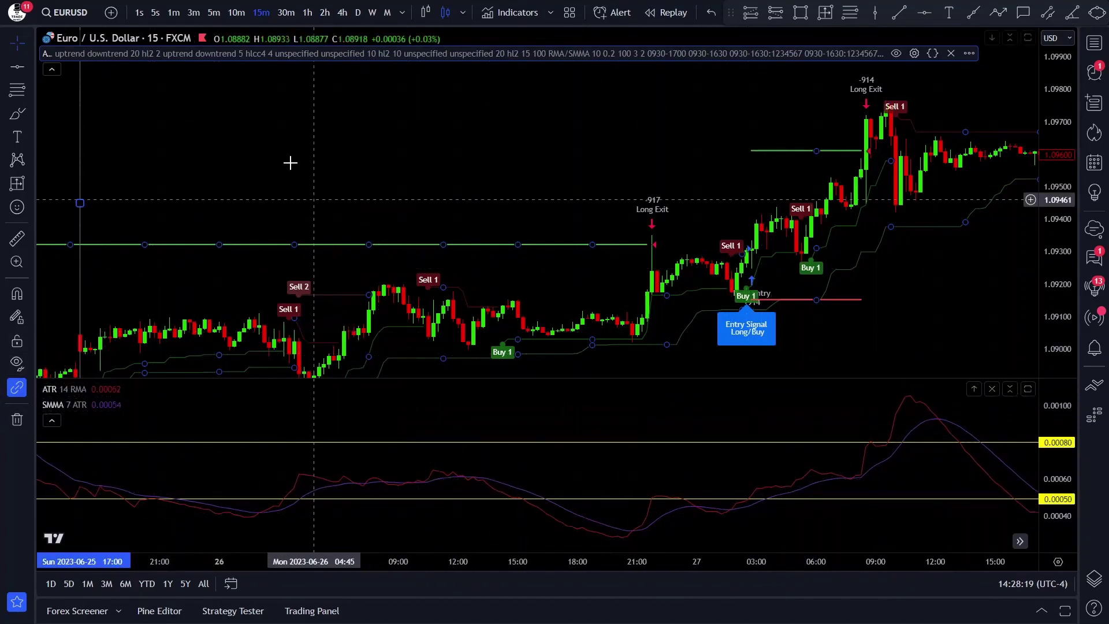
Enable the ATR Limiter in the strategy settings and set its length to 14, keeping RMA/SMMA smoothing
{"action": "double_click", "coordinate": [465, 245]}
{"action": "scroll", "coordinate": [467, 234], "scroll_direction": "up", "scroll_amount": 5}
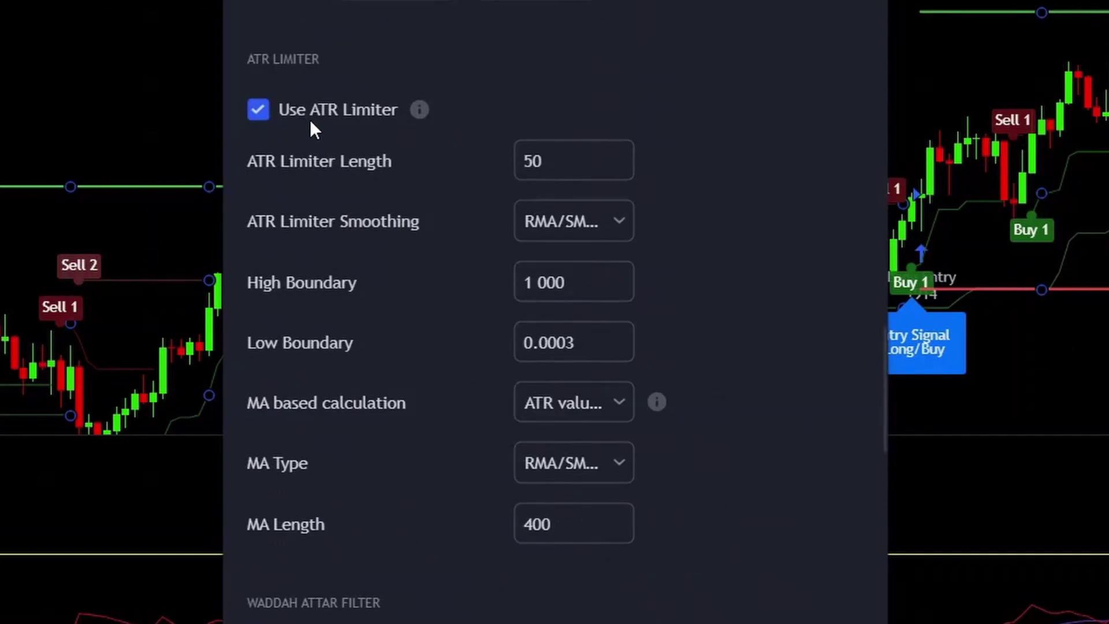
{"action": "left_click", "coordinate": [566, 162]}
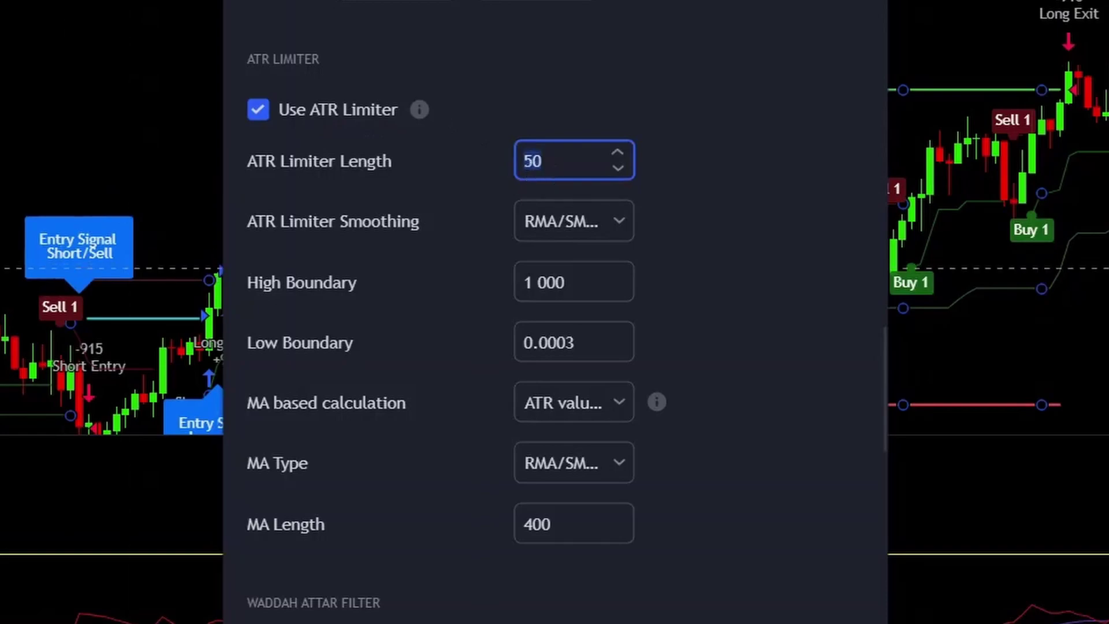
{"action": "type", "text": "14"}
{"action": "left_click", "coordinate": [557, 228]}
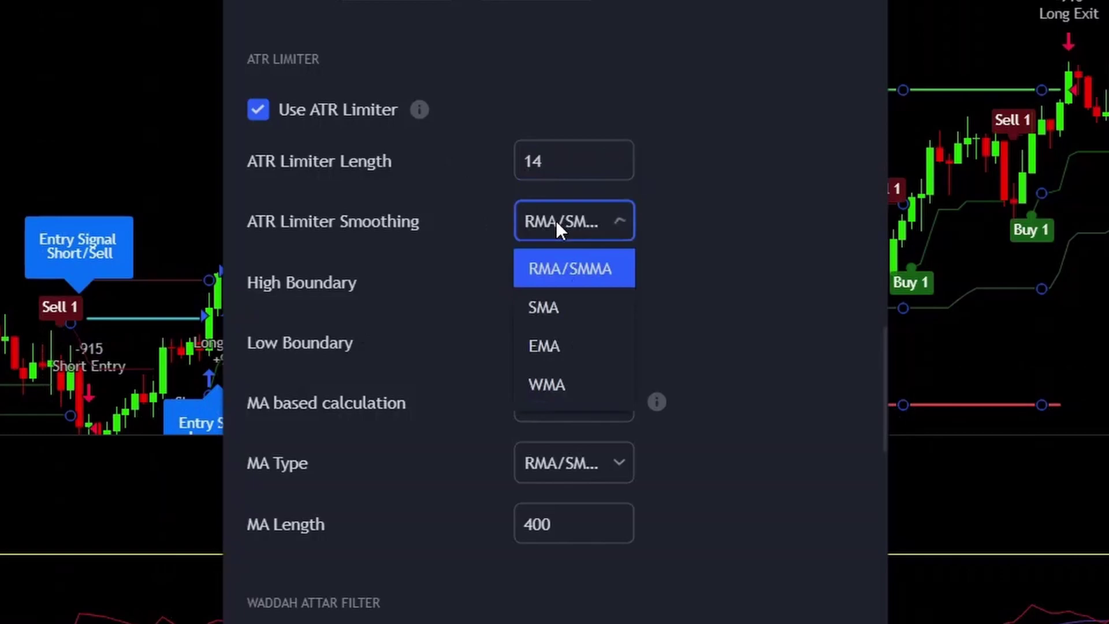
{"action": "left_click", "coordinate": [496, 300]}
Set the ATR Limiter's high boundary to 0.0008 and its low boundary to 0.0005
{"action": "left_click", "coordinate": [583, 294]}
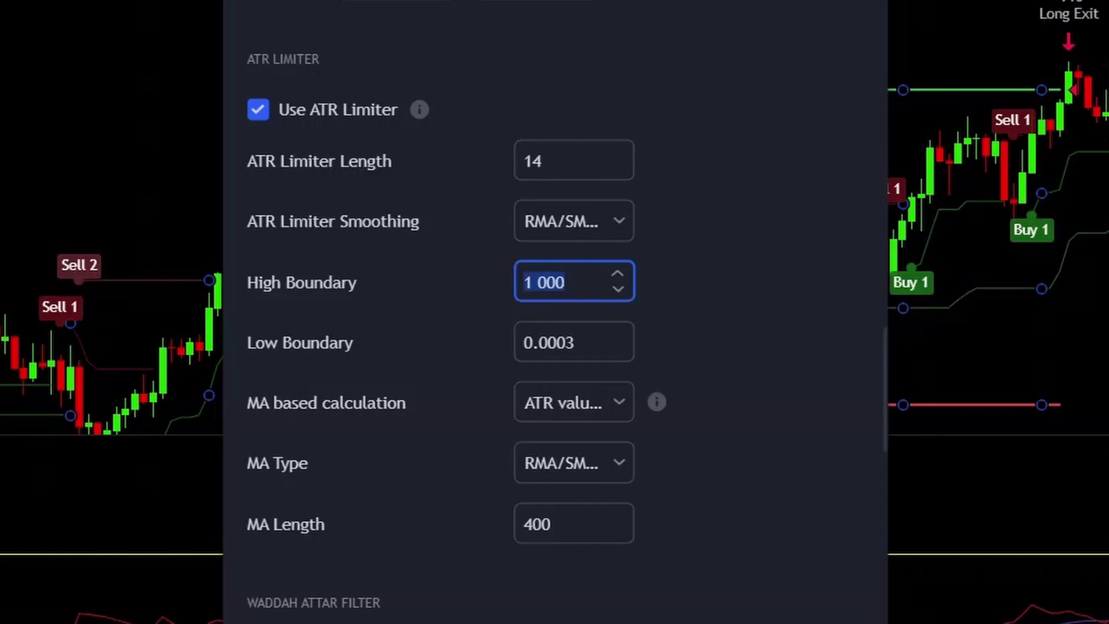
{"action": "type", "text": "0.0008"}
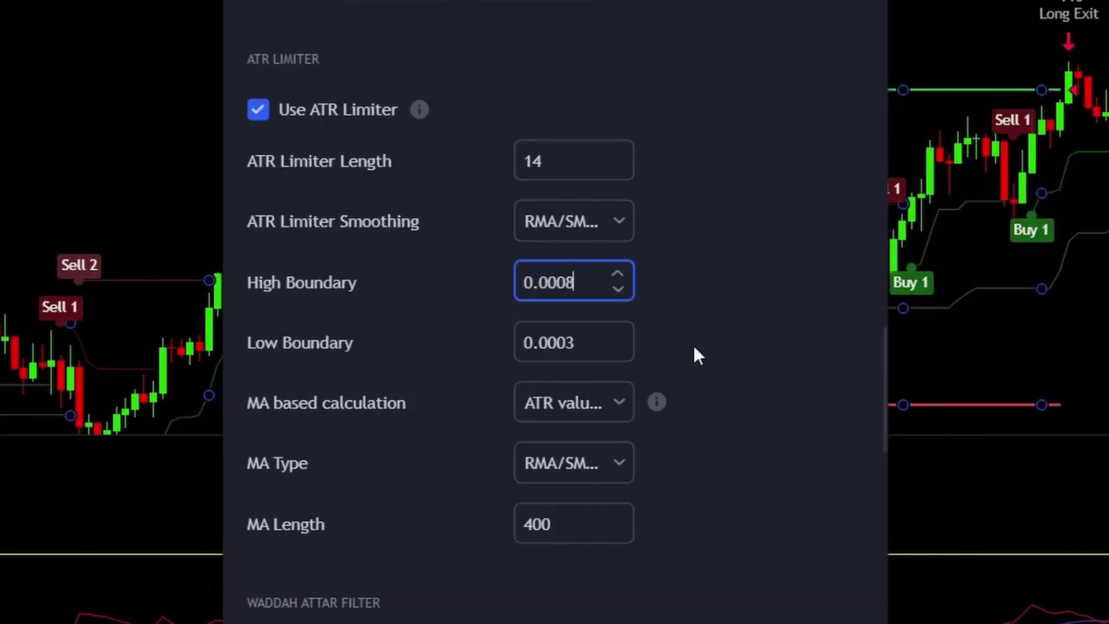
{"action": "left_click", "coordinate": [569, 344]}
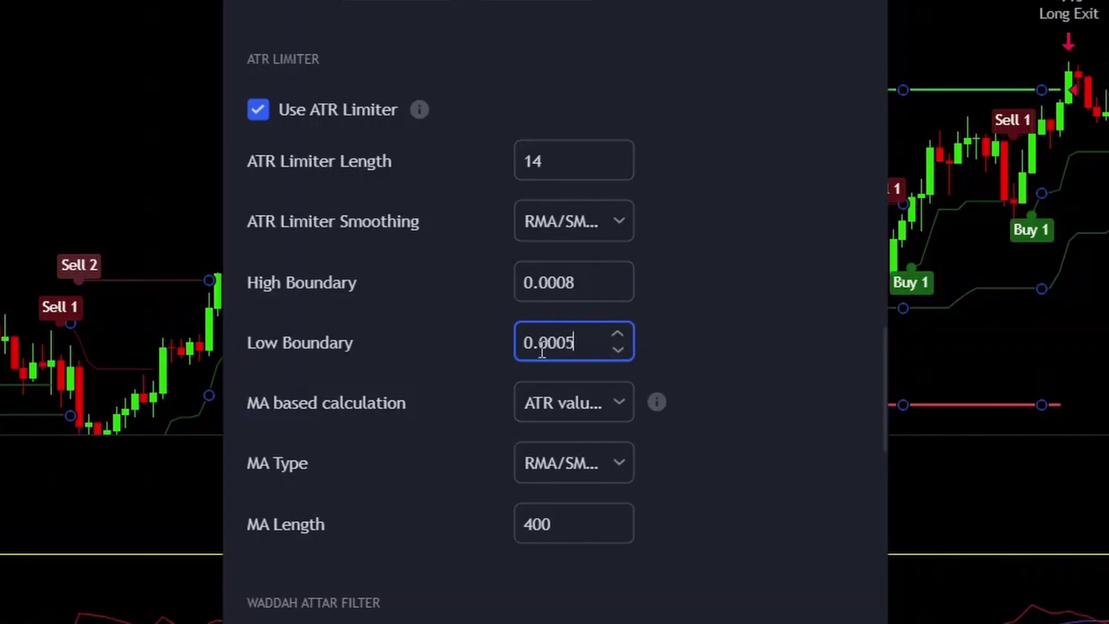
Set the ATR Limiter's MA based calculation to ATR value over MA, with MA type RMA/SMMA and MA length 7
{"action": "left_click", "coordinate": [532, 404]}
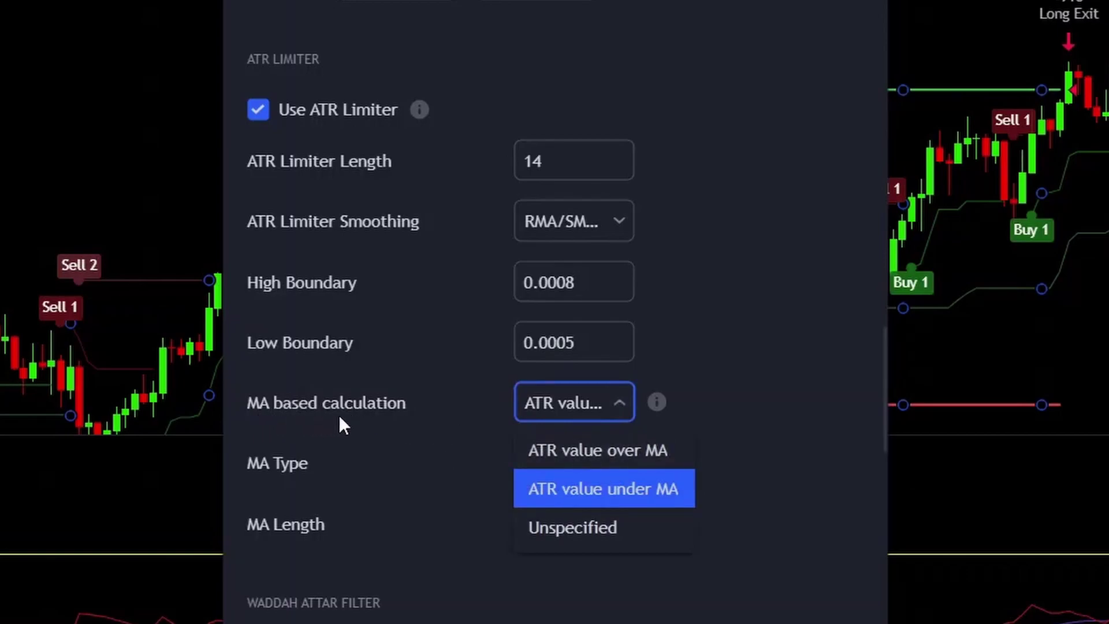
{"action": "left_click", "coordinate": [570, 462]}
{"action": "left_click", "coordinate": [561, 473]}
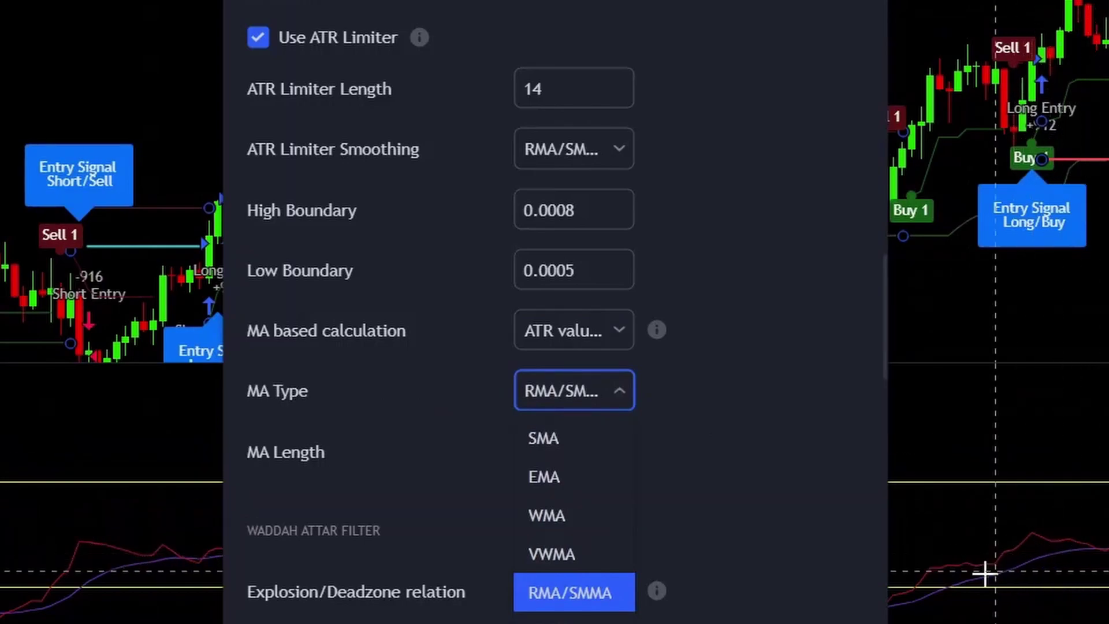
{"action": "left_click", "coordinate": [616, 591]}
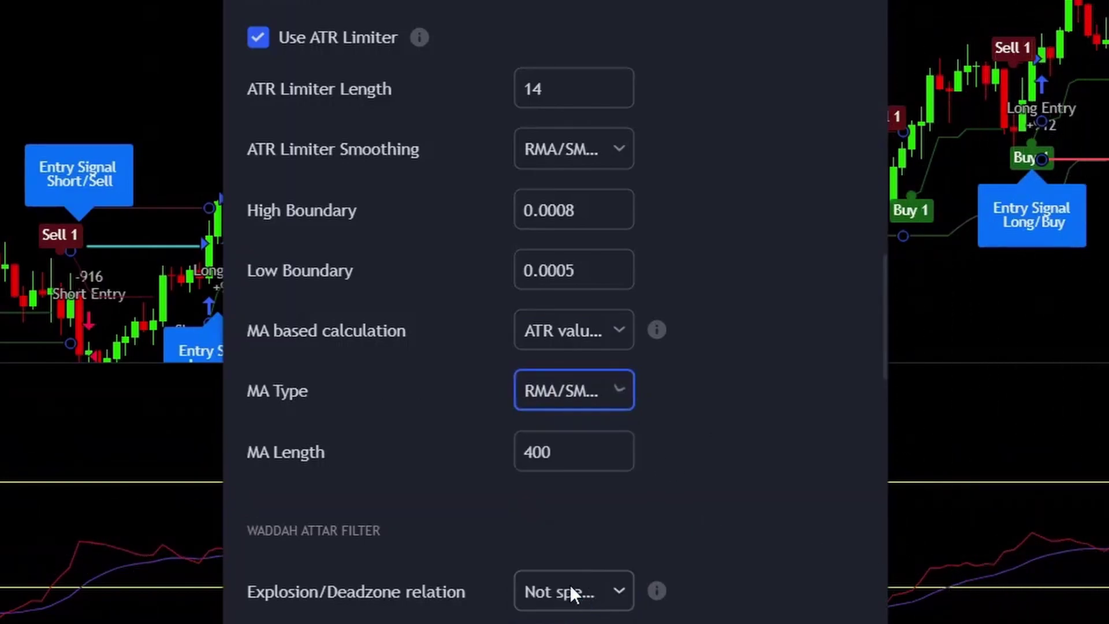
{"action": "left_click_drag", "start_coordinate": [607, 445], "coordinate": [534, 445]}
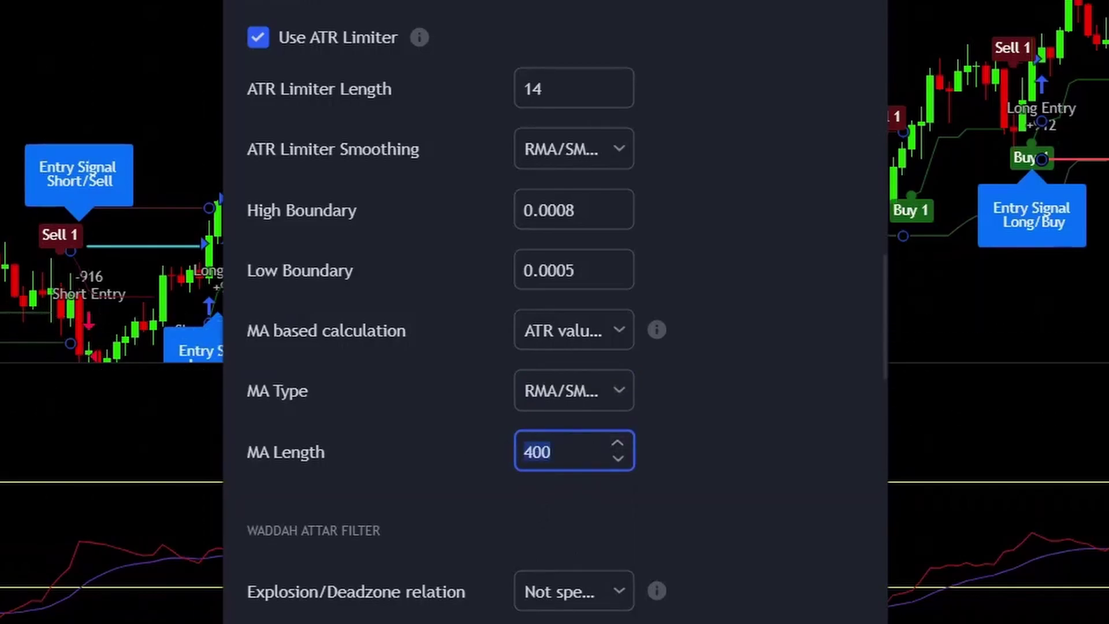
{"action": "type", "text": "7"}
{"action": "key", "text": "Return"}
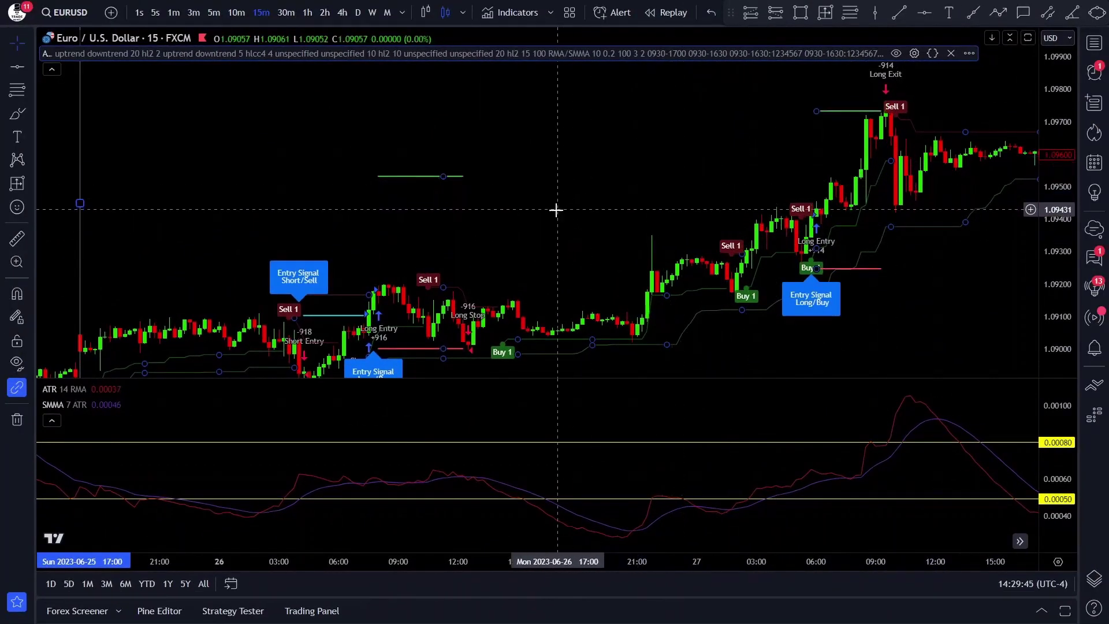
Find the Waddah Attar Explosion V2 [SHK] indicator and add it to the EURUSD chart
{"action": "scroll", "coordinate": [611, 204], "scroll_direction": "up", "scroll_amount": 1}
{"action": "scroll", "coordinate": [611, 203], "scroll_direction": "up", "scroll_amount": 1}
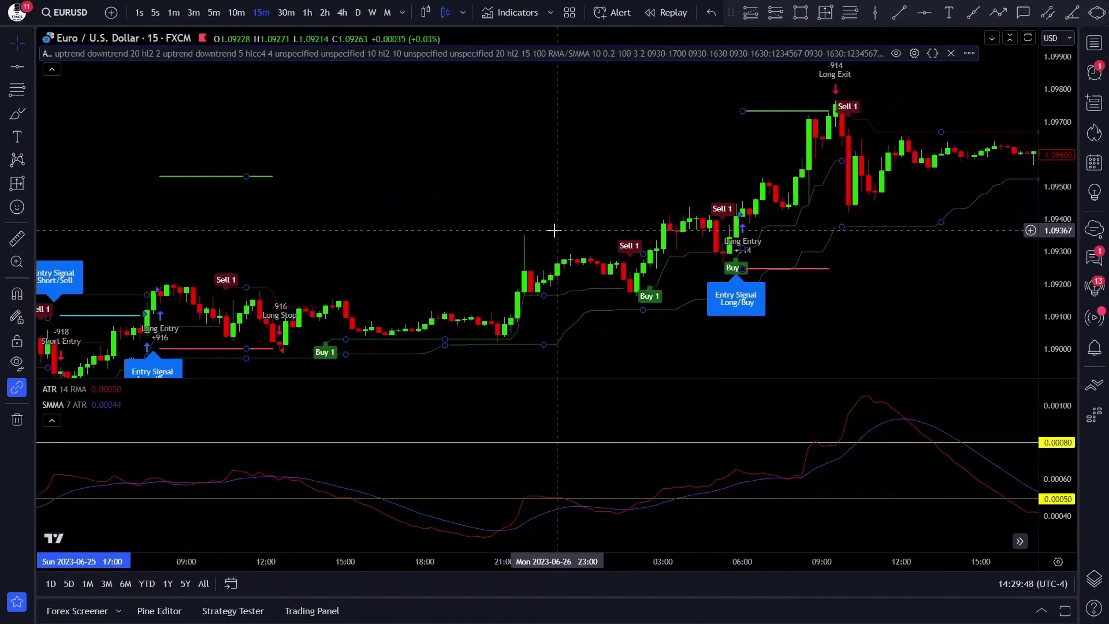
{"action": "scroll", "coordinate": [586, 229], "scroll_direction": "up", "scroll_amount": 2}
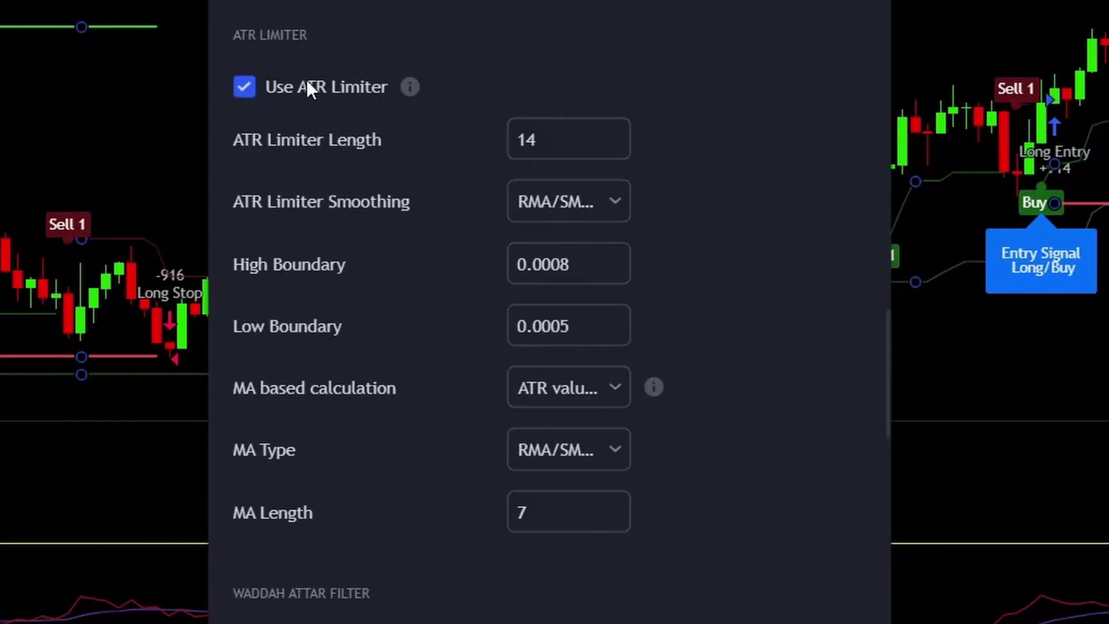
{"action": "scroll", "coordinate": [550, 518], "scroll_direction": "down", "scroll_amount": 10}
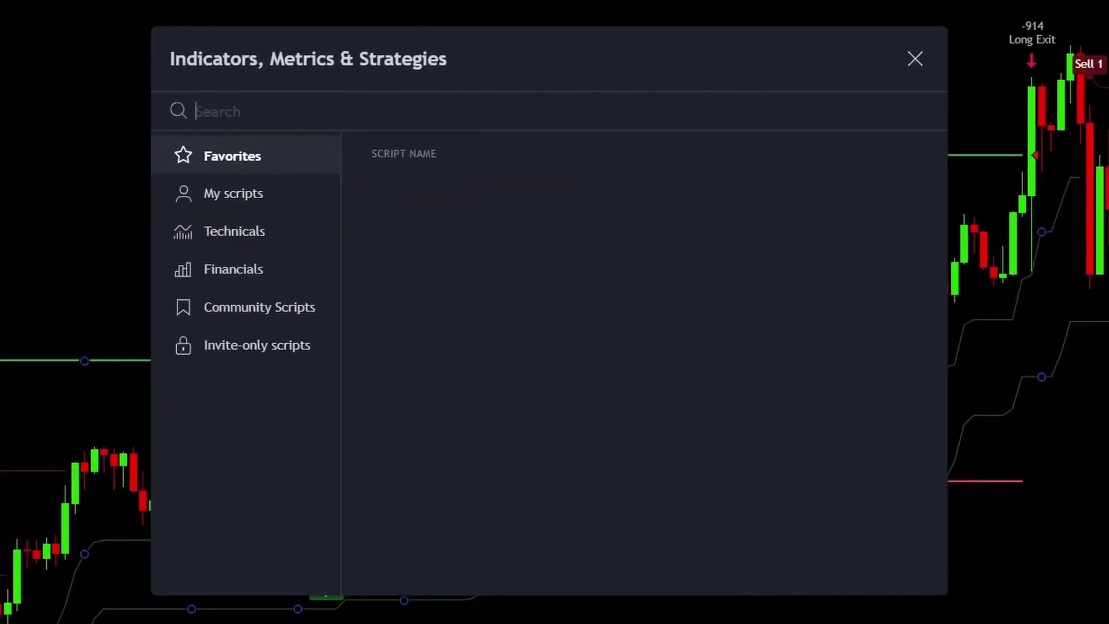
{"action": "type", "text": "w"}
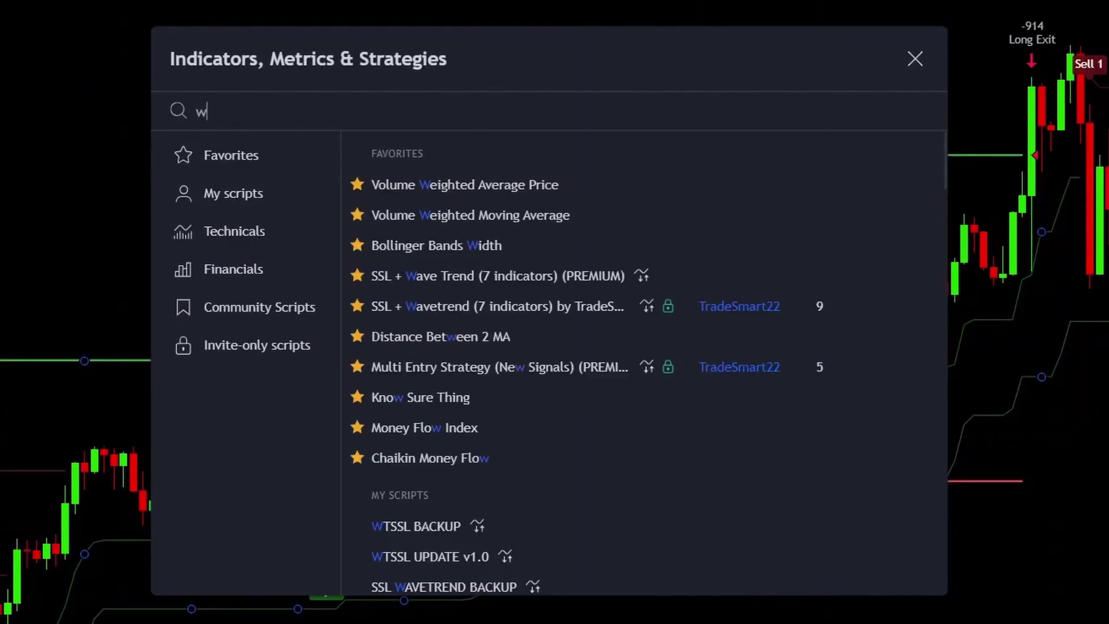
{"action": "type", "text": "addah attar"}
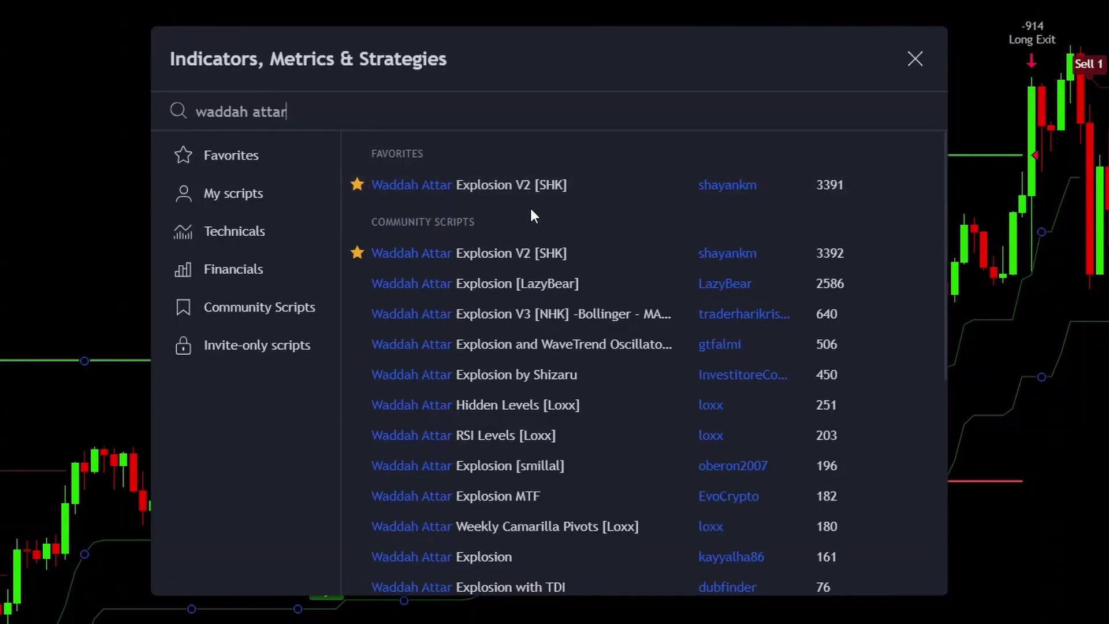
{"action": "left_click", "coordinate": [463, 253]}
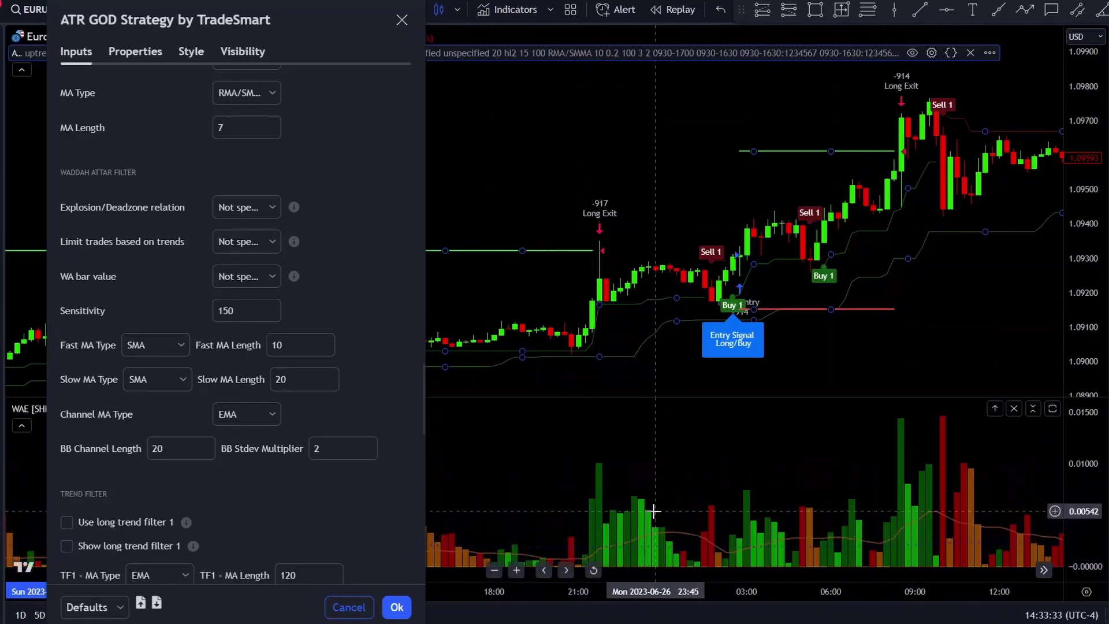
Set the Waddah Attar filter's Explosion/Deadzone relation to Explosion over Deadzone
{"action": "left_click", "coordinate": [244, 212]}
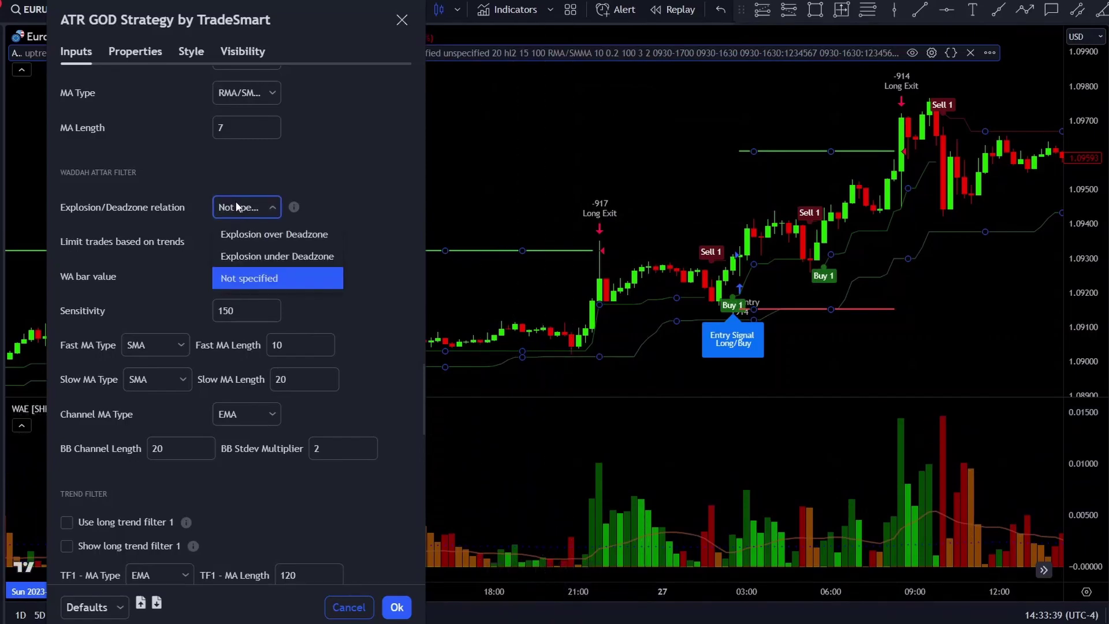
{"action": "left_click", "coordinate": [258, 234]}
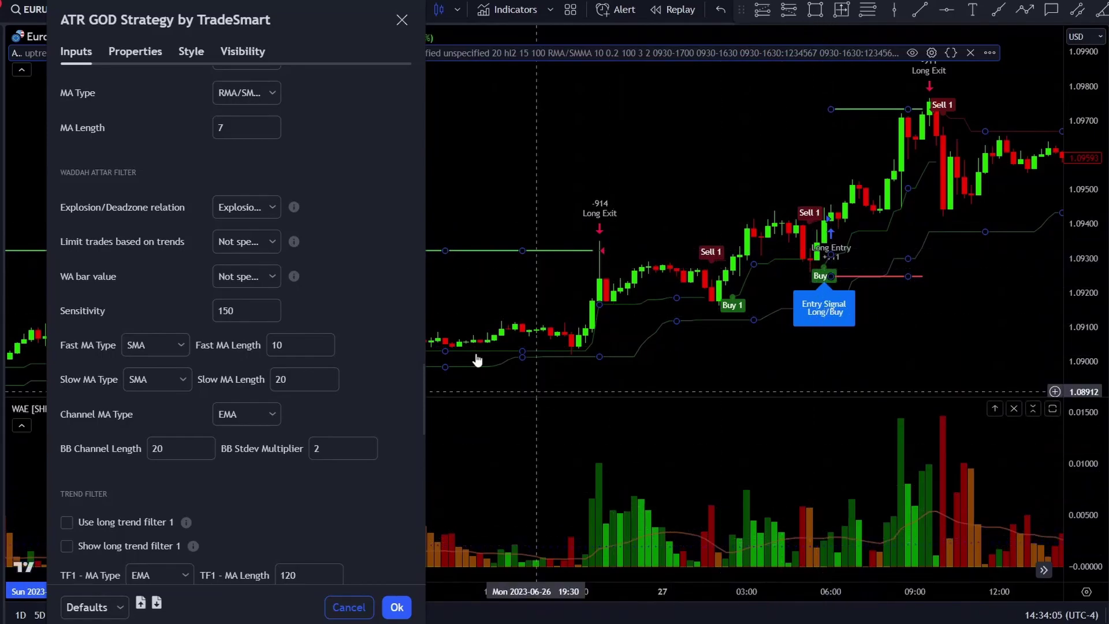
Try Strong Trends, Soft Trends and All Trends for limiting trades based on trends, returning the option to Not specified
{"action": "left_click", "coordinate": [222, 237]}
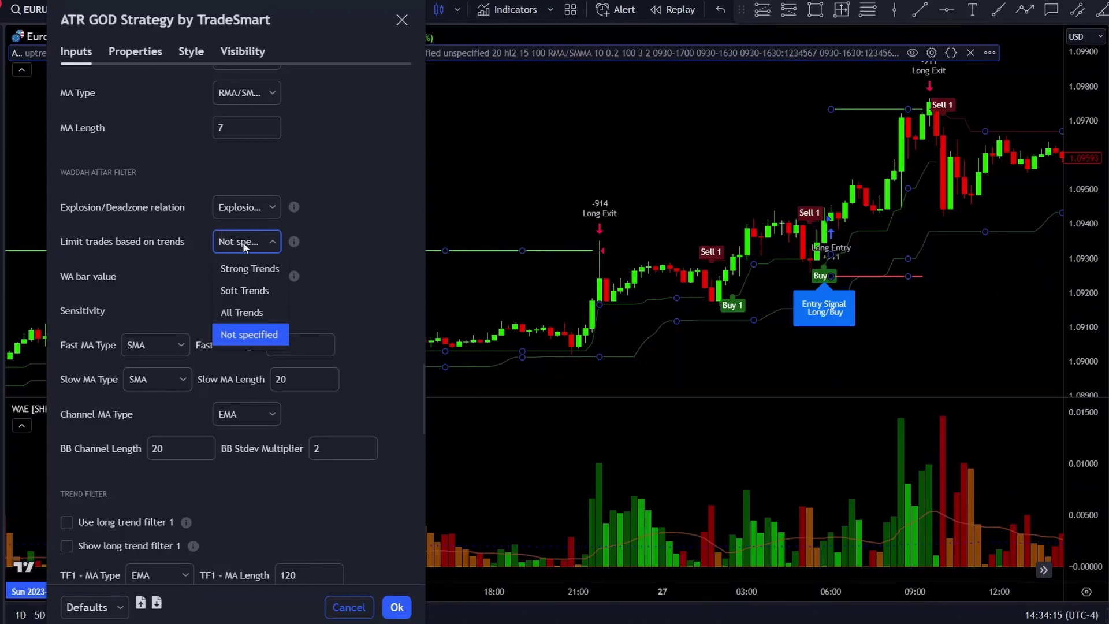
{"action": "left_click", "coordinate": [227, 269]}
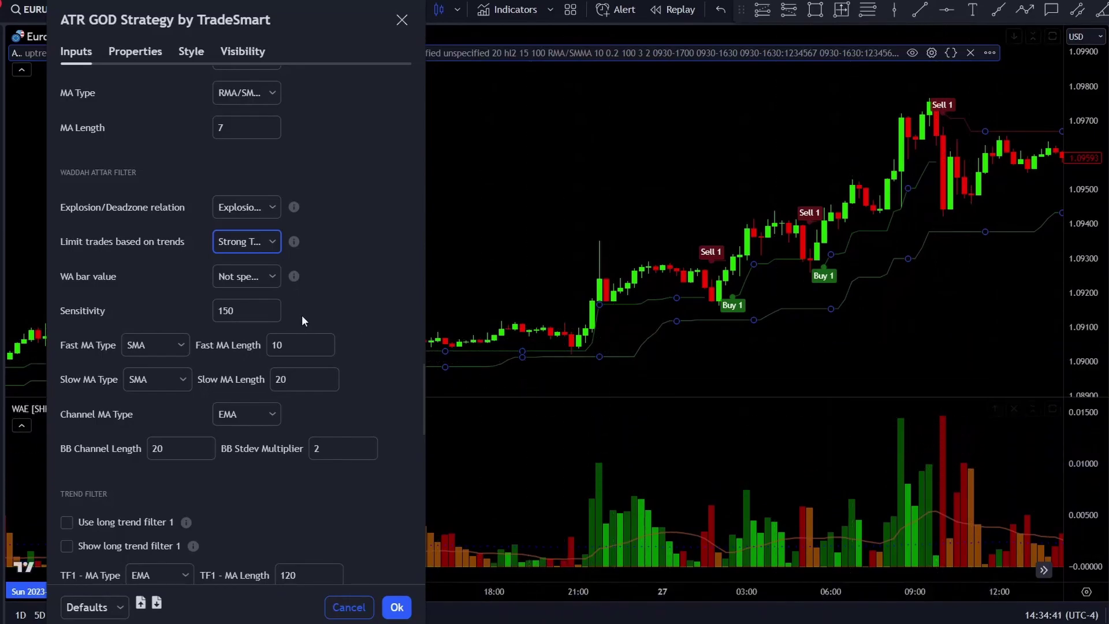
{"action": "left_click", "coordinate": [243, 243]}
{"action": "left_click", "coordinate": [234, 289]}
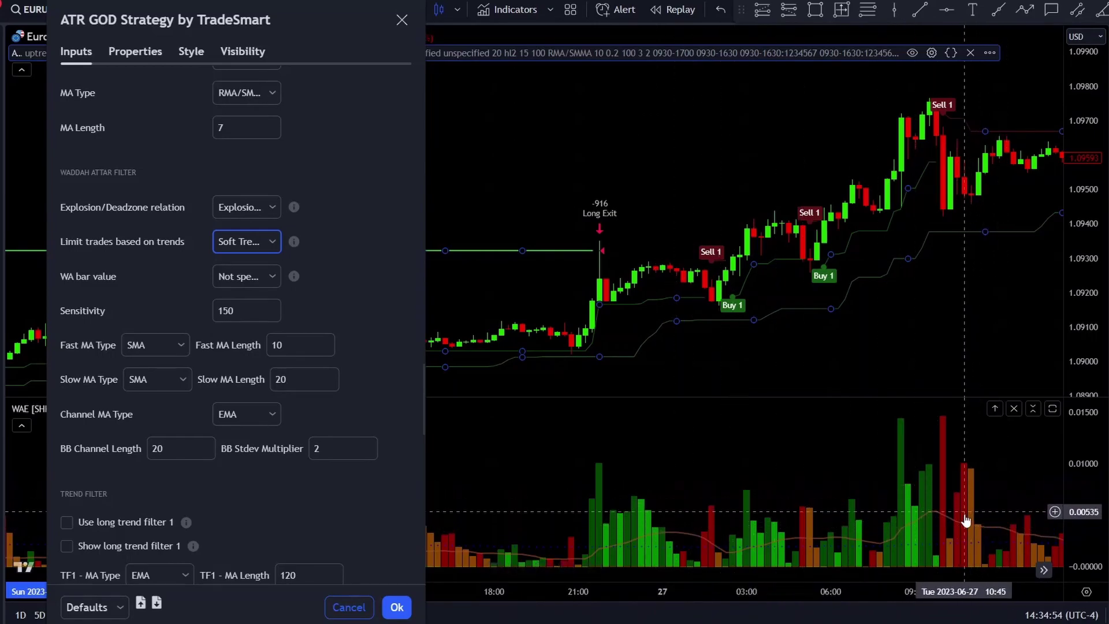
{"action": "left_click", "coordinate": [266, 247]}
{"action": "left_click", "coordinate": [237, 314]}
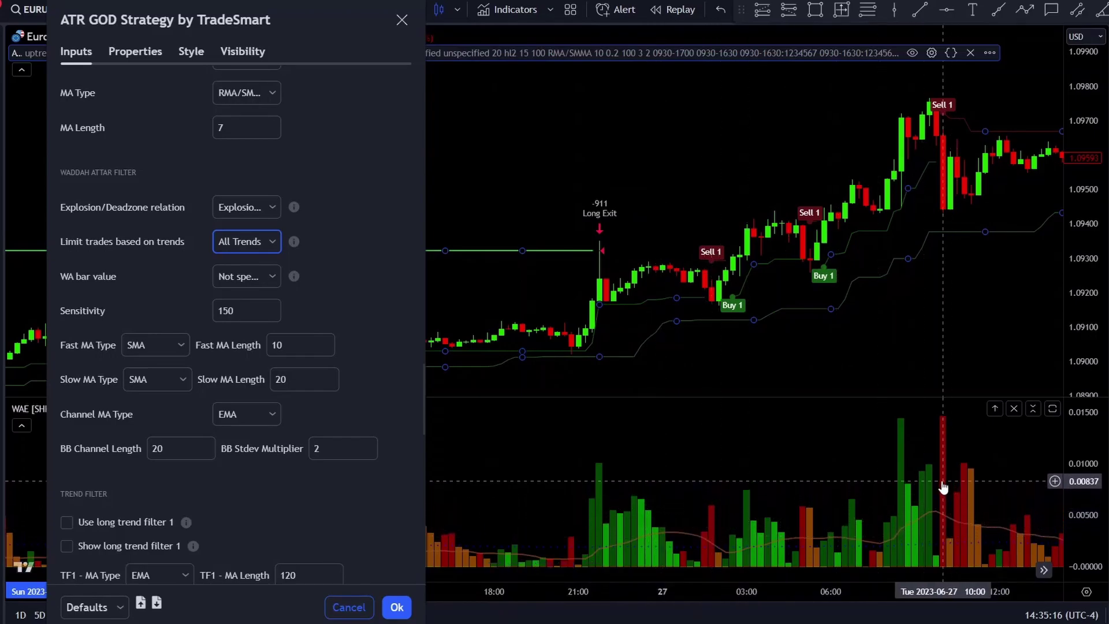
{"action": "key", "text": "space"}
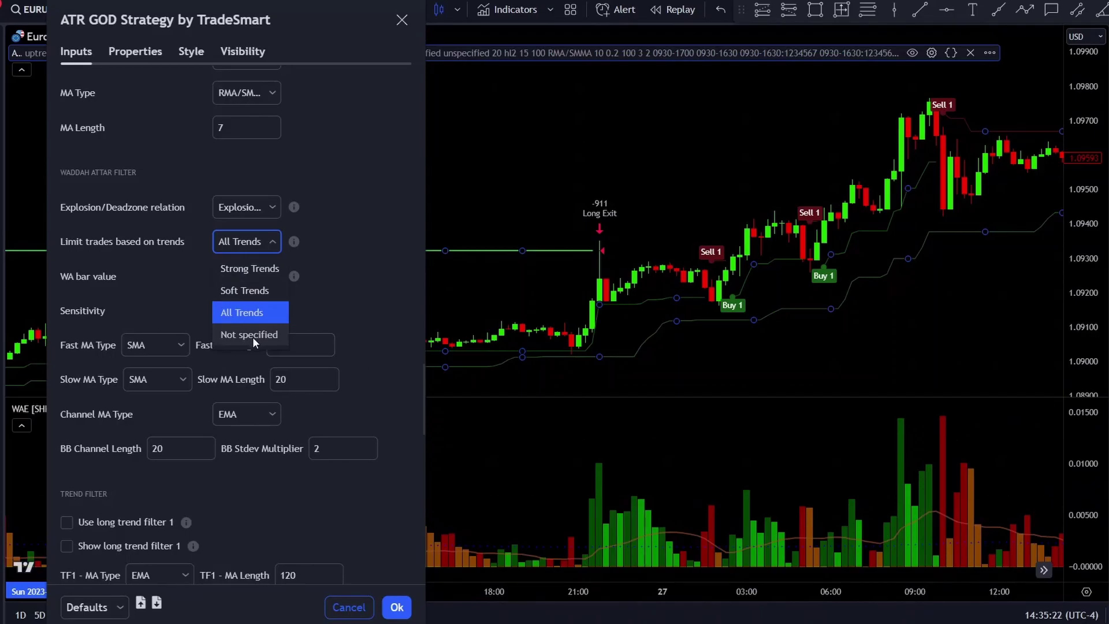
{"action": "left_click", "coordinate": [251, 337]}
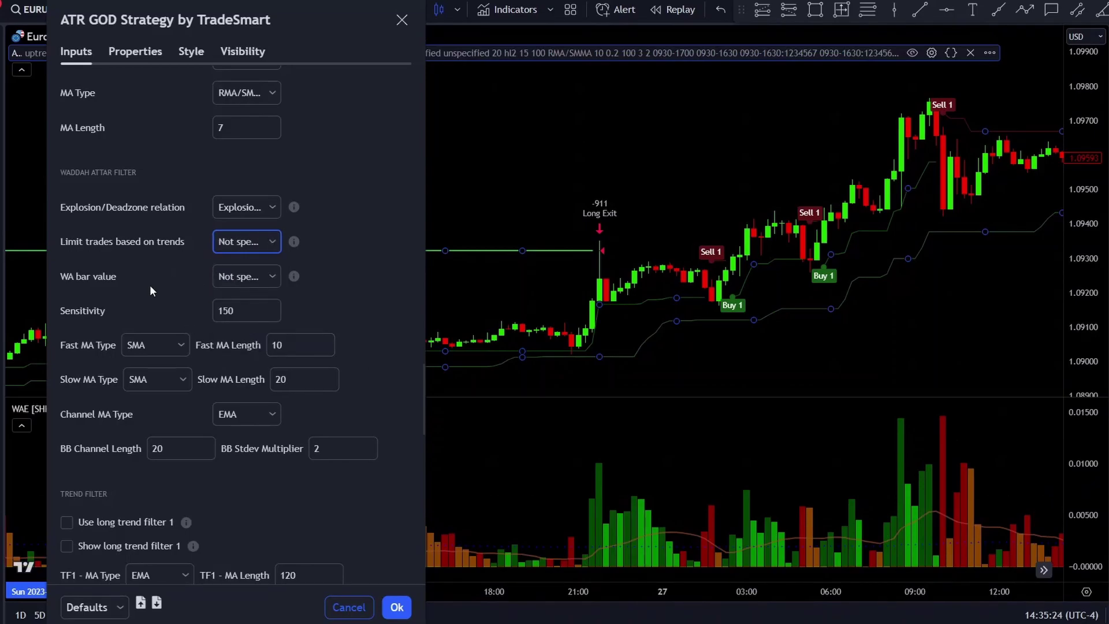
Set the WA bar value to Over Explosion and Deadzone, and open the WAE indicator's own settings
{"action": "key", "text": "Tab"}
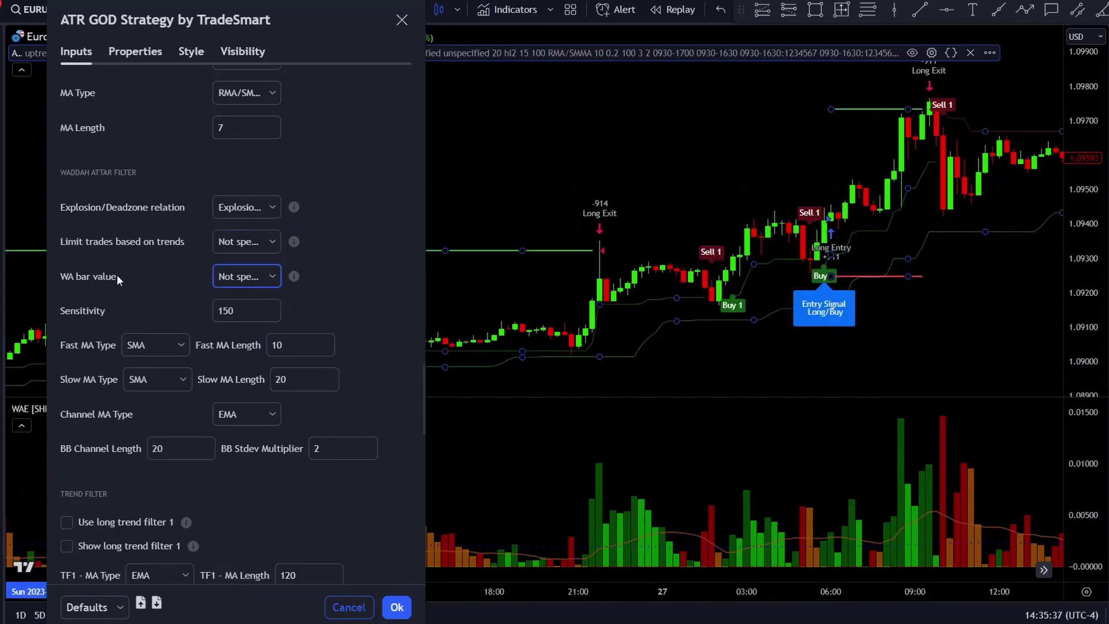
{"action": "left_click", "coordinate": [235, 277]}
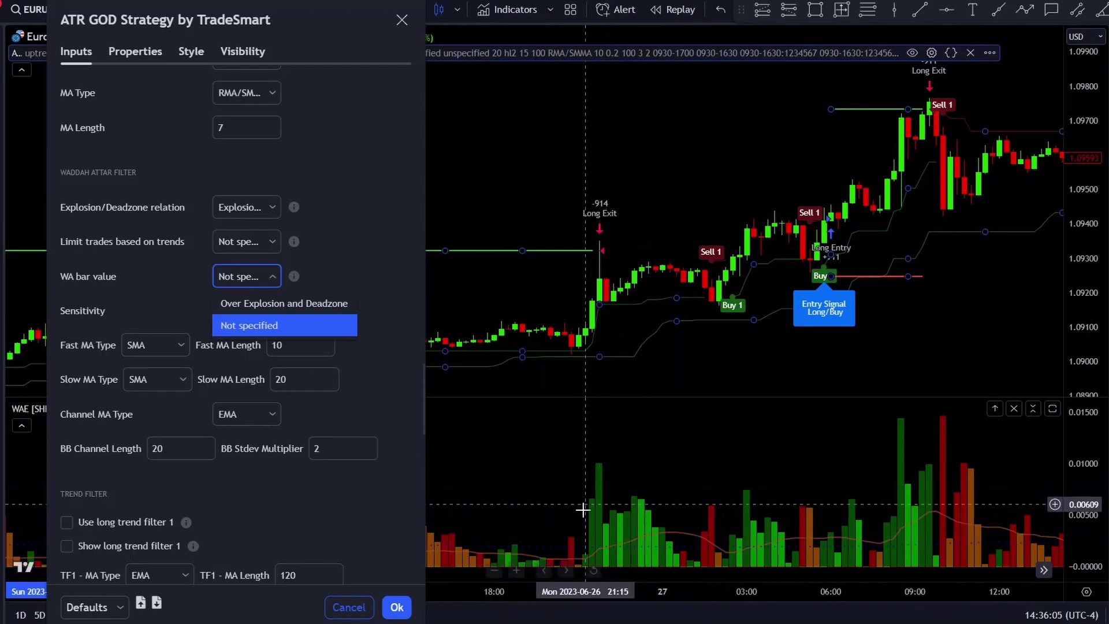
{"action": "left_click", "coordinate": [288, 303]}
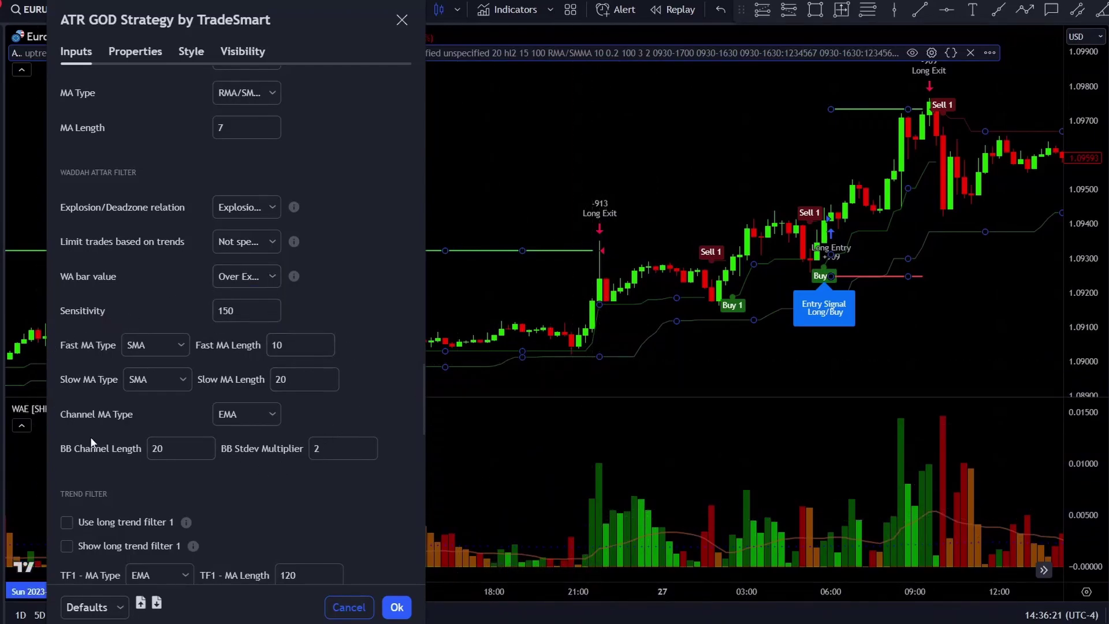
{"action": "left_click", "coordinate": [17, 409]}
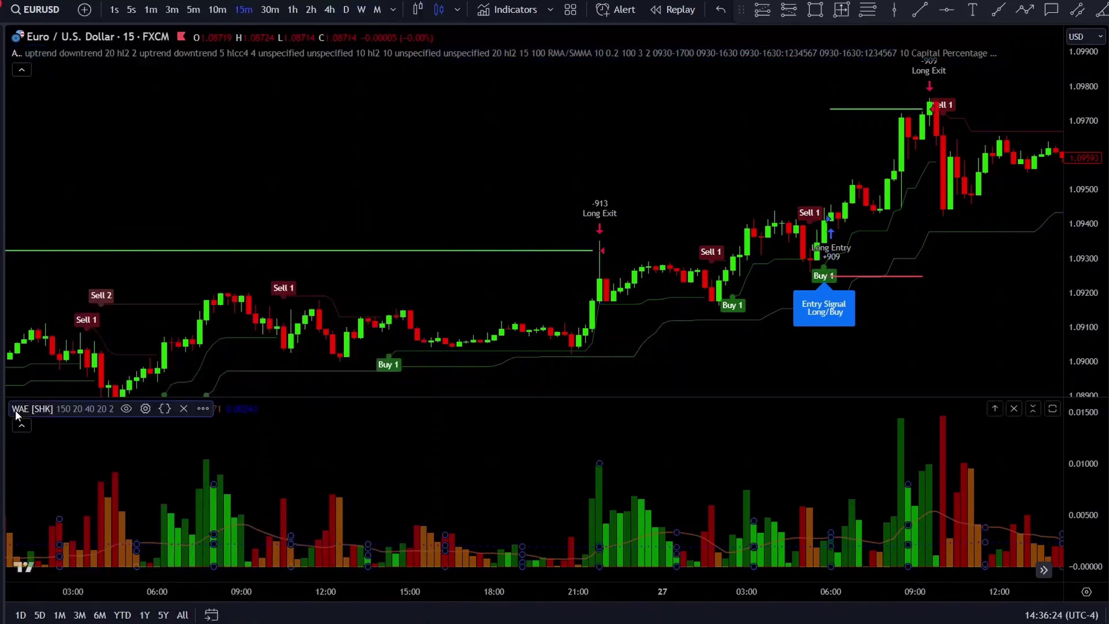
{"action": "double_click", "coordinate": [18, 409]}
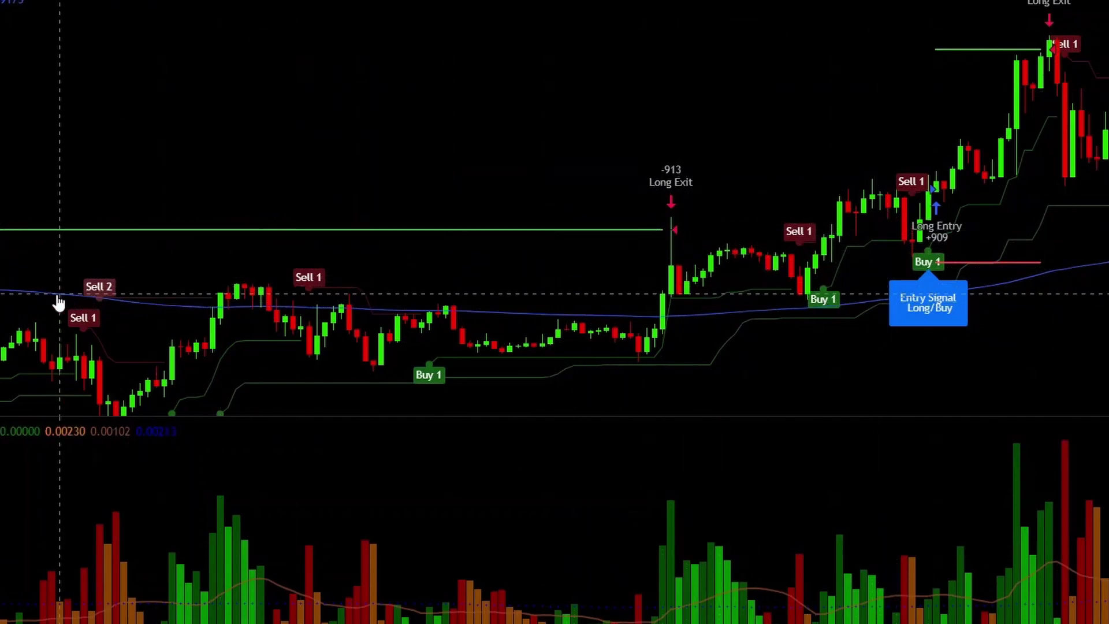
Enable long trend filter 1 and short trend filter 1 in the strategy settings, keeping EMA as both MA types
{"action": "left_click", "coordinate": [237, 314]}
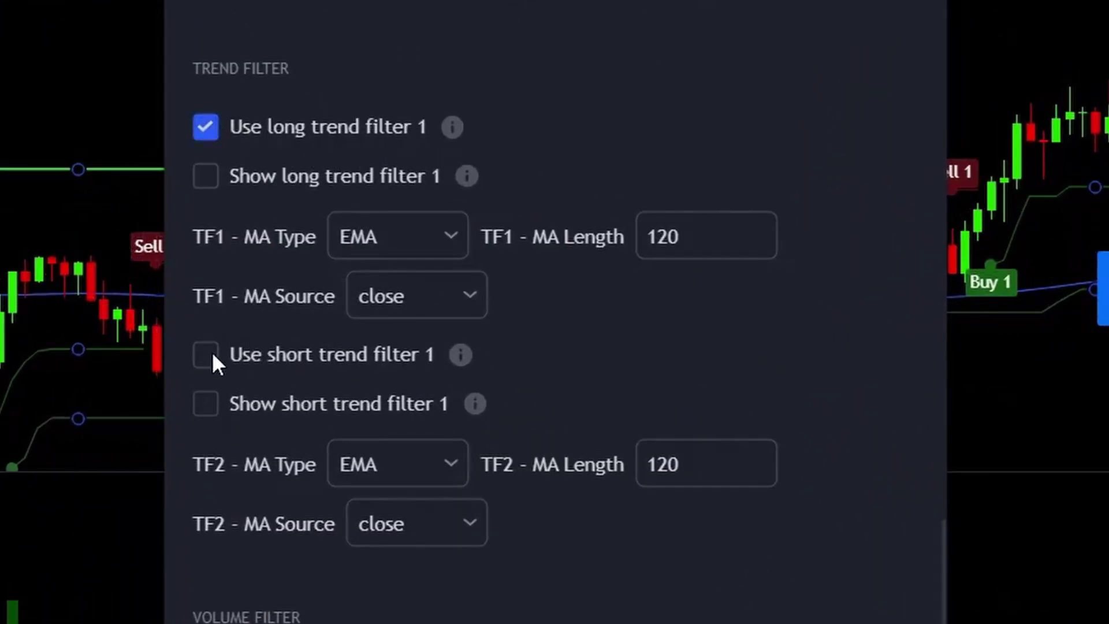
{"action": "left_click", "coordinate": [388, 233]}
{"action": "left_click", "coordinate": [385, 232]}
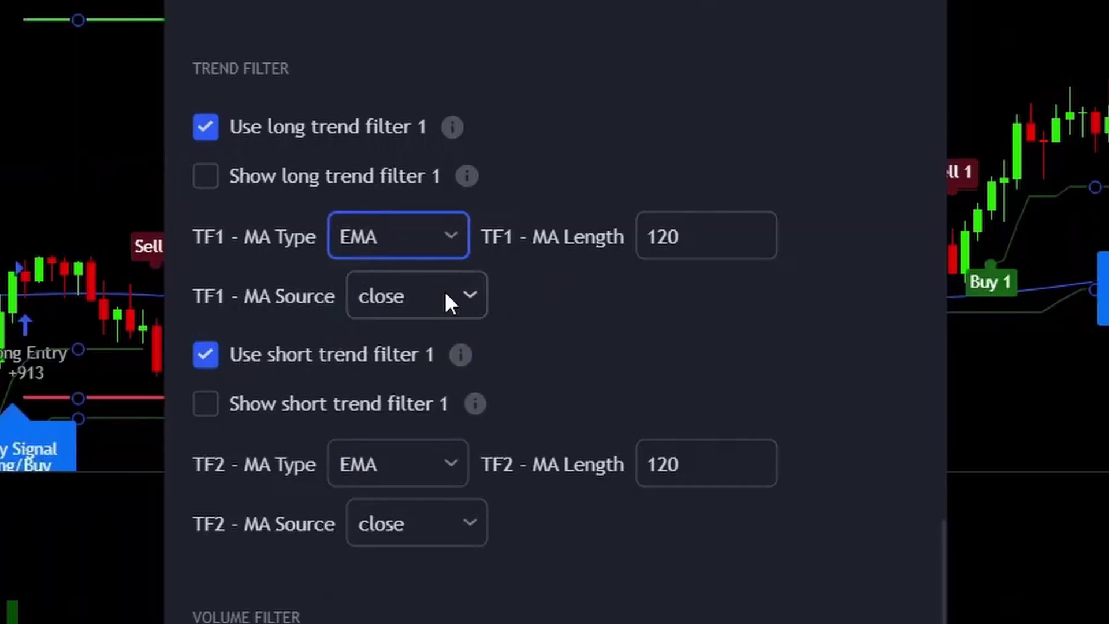
{"action": "left_click", "coordinate": [379, 457]}
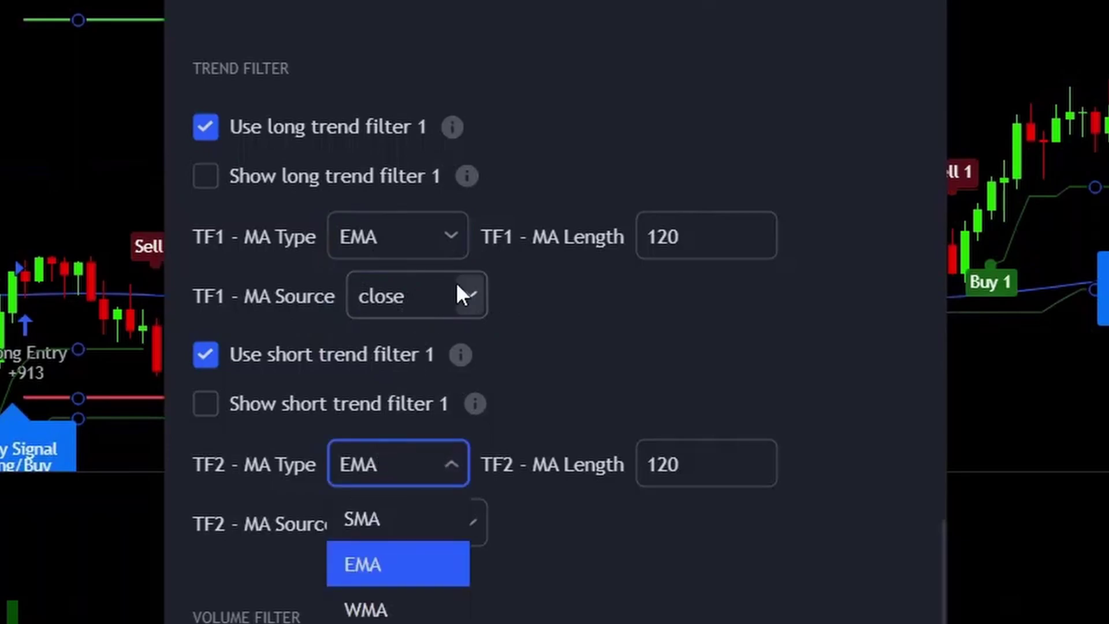
{"action": "left_click", "coordinate": [578, 272]}
Set the MA length of both the long and short trend filters to 200
{"action": "left_click", "coordinate": [736, 242]}
{"action": "type", "text": "2000"}
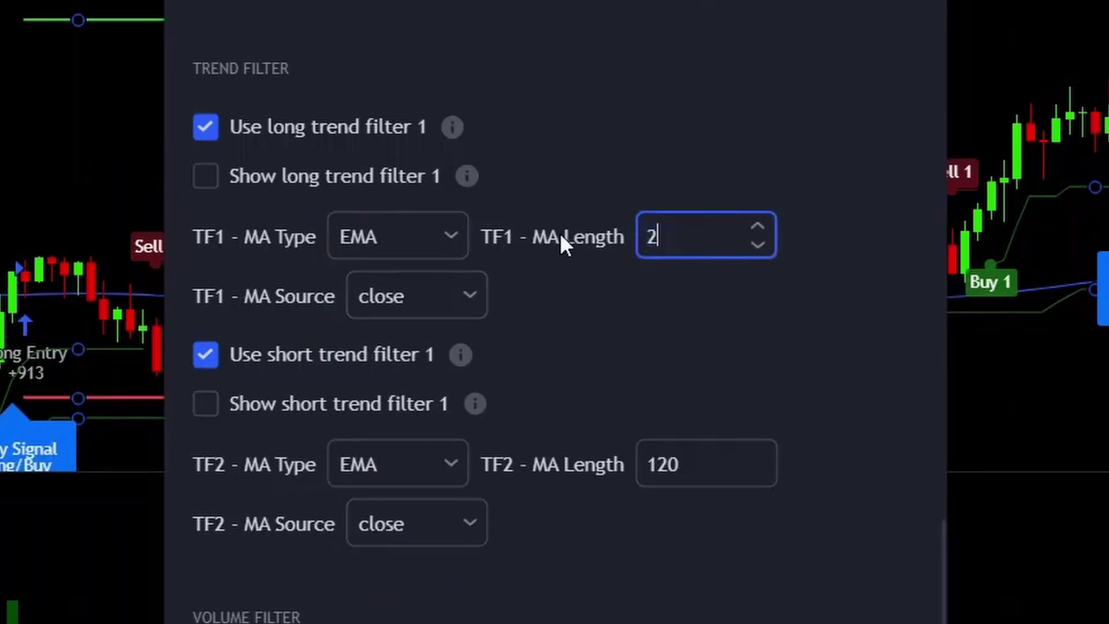
{"action": "key", "text": "BackSpace"}
{"action": "key", "text": "Tab"}
{"action": "key", "text": "Tab"}
{"action": "key", "text": "Tab"}
{"action": "key", "text": "Tab"}
{"action": "type", "text": "200"}
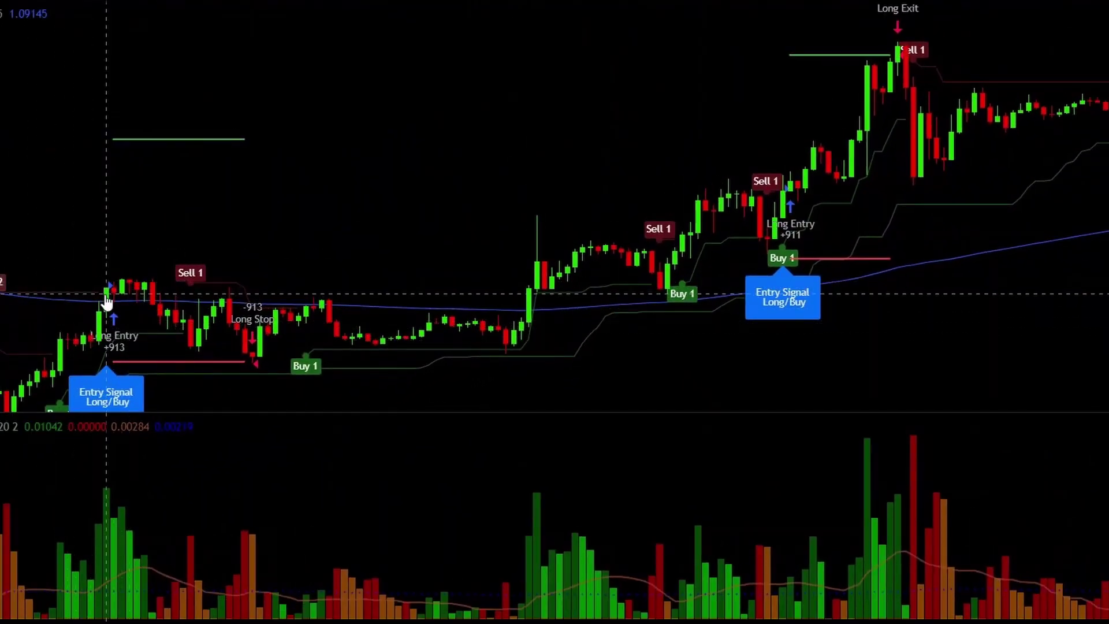
Remove the Waddah Attar Explosion indicator from the chart
{"action": "left_click_drag", "start_coordinate": [594, 270], "coordinate": [54, 77]}
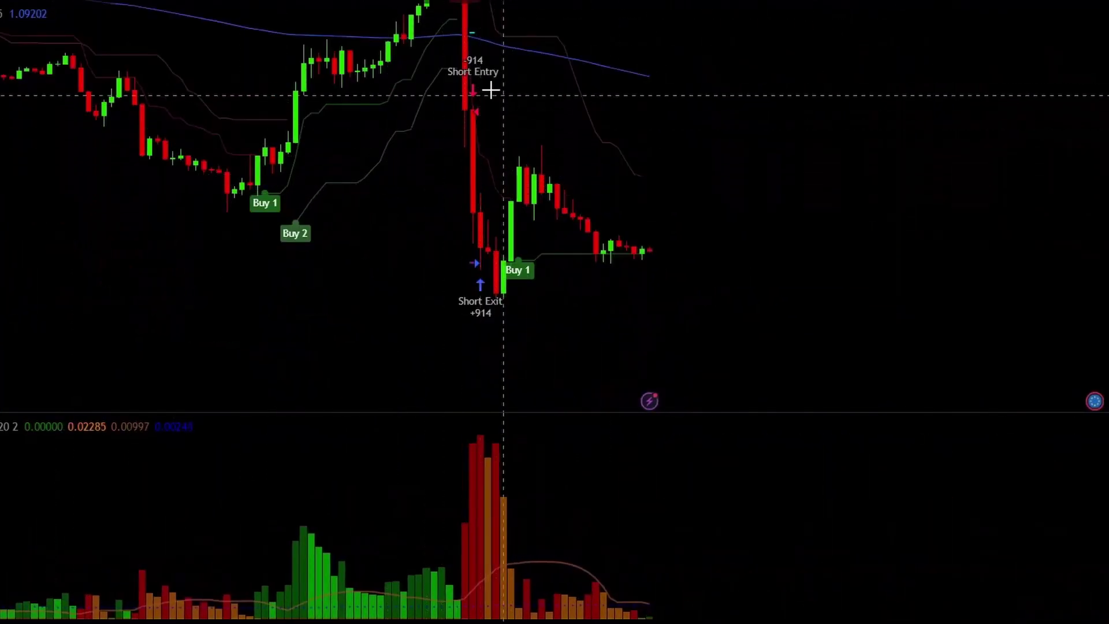
{"action": "left_click", "coordinate": [172, 2]}
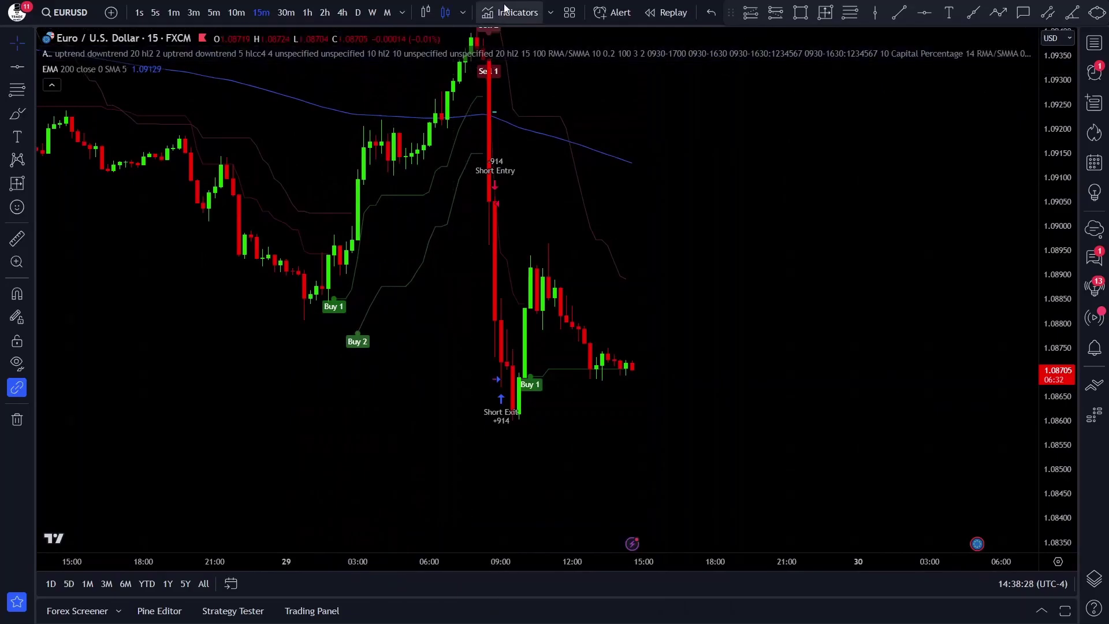
Add the Volume and Moving Average Exponential indicators to the chart
{"action": "left_click", "coordinate": [504, 8]}
{"action": "type", "text": "volu"}
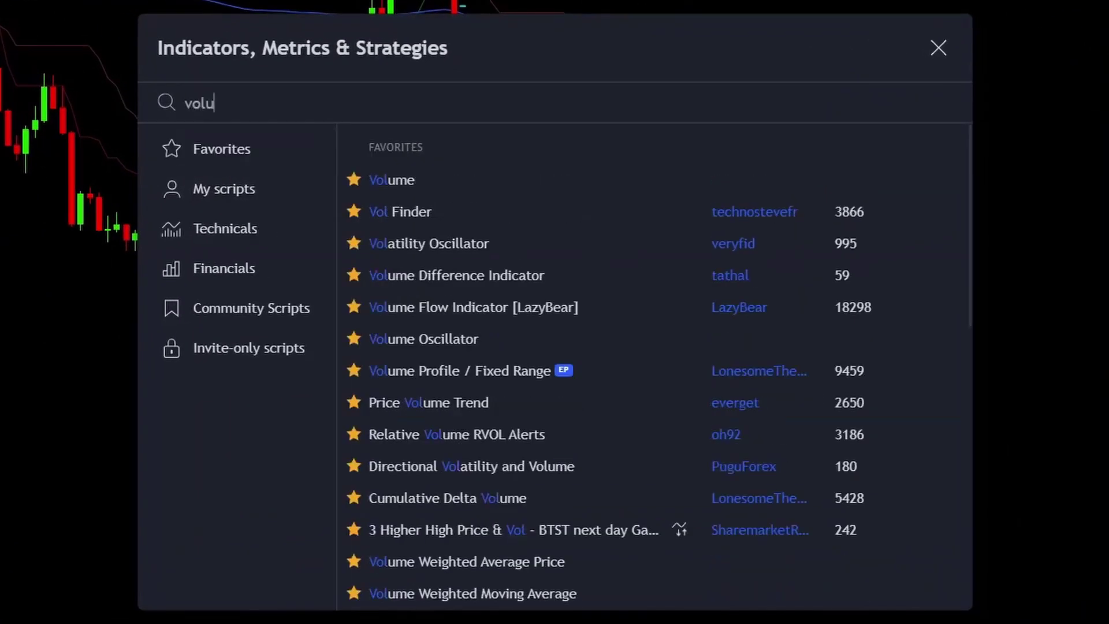
{"action": "type", "text": "me"}
{"action": "key", "text": "Return"}
{"action": "key", "text": "BackSpace"}
{"action": "type", "text": "ema"}
{"action": "key", "text": "Return"}
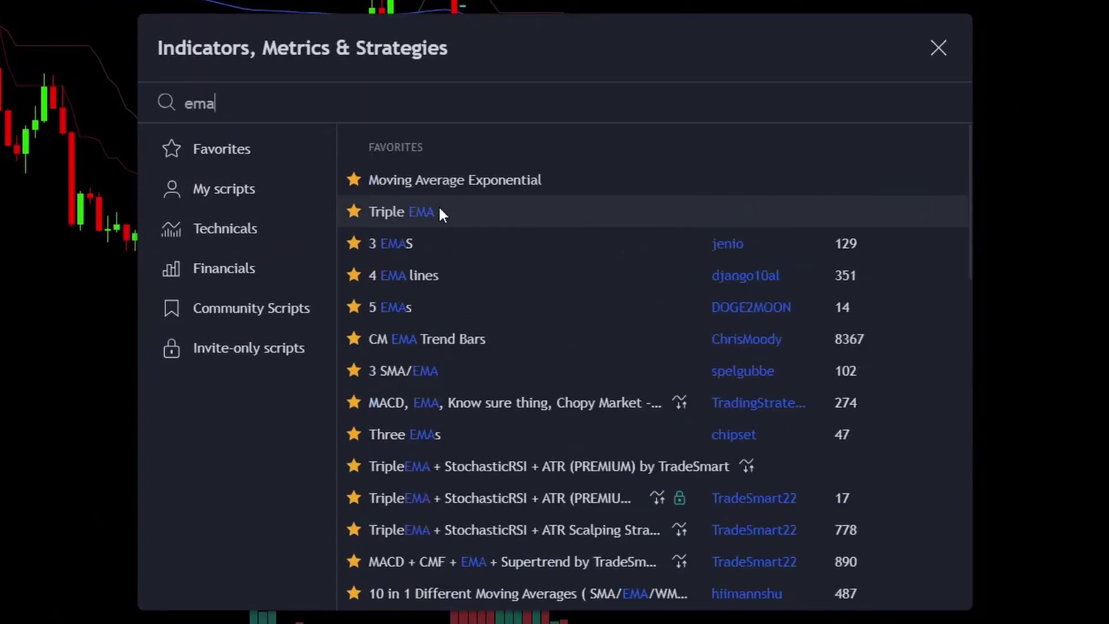
{"action": "key", "text": "Escape"}
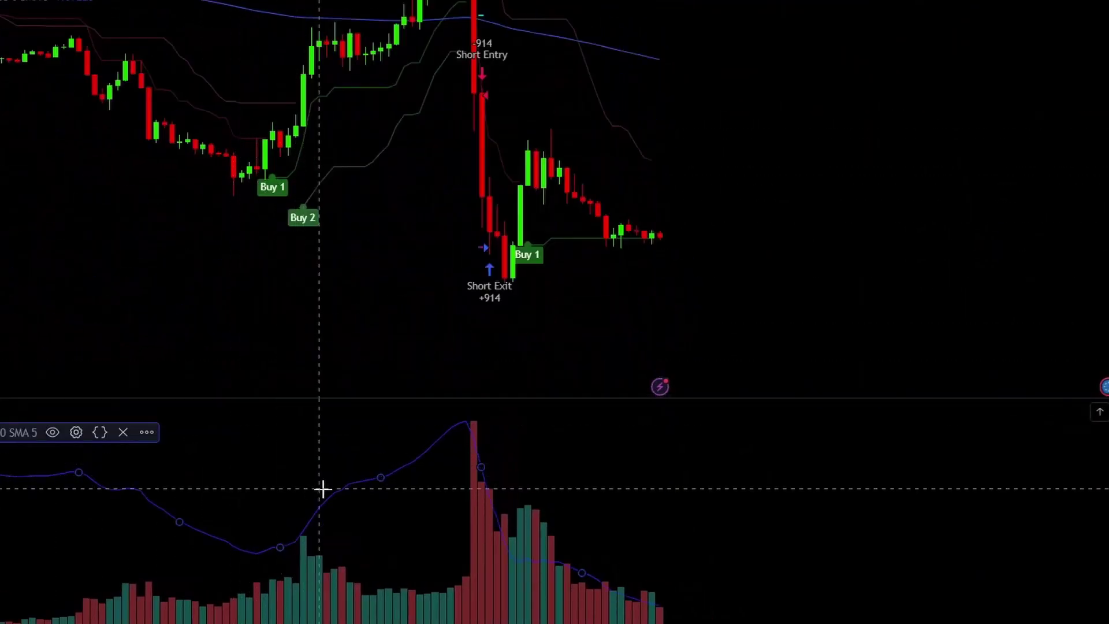
Set the EMA indicator's source to Vol: Volume and its length to 20, and compare the line with the volume bars
{"action": "double_click", "coordinate": [340, 488]}
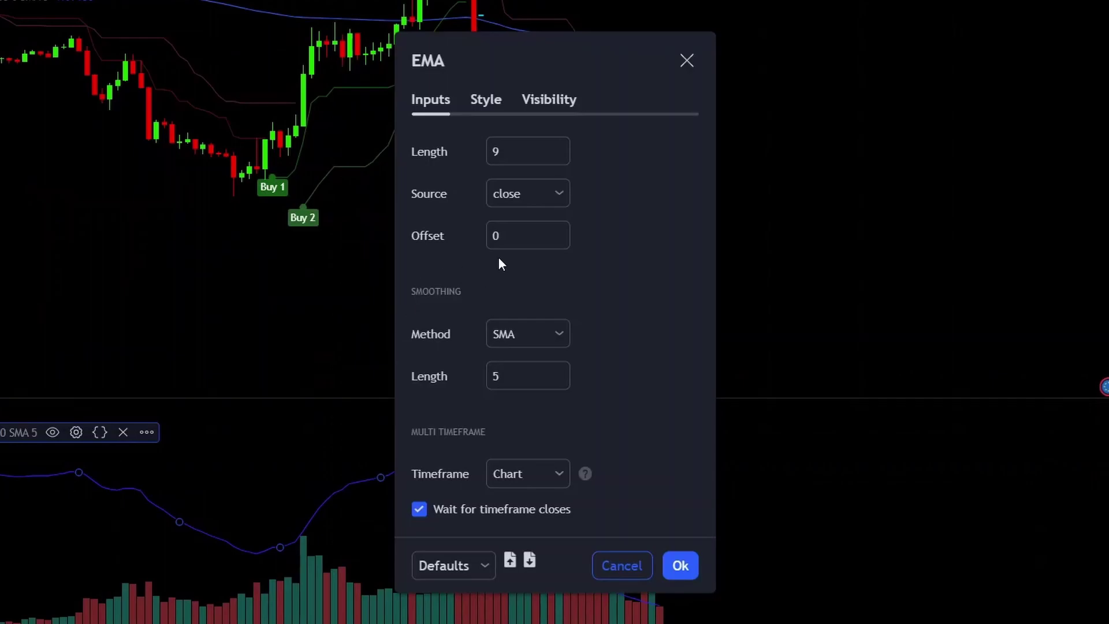
{"action": "left_click", "coordinate": [513, 204]}
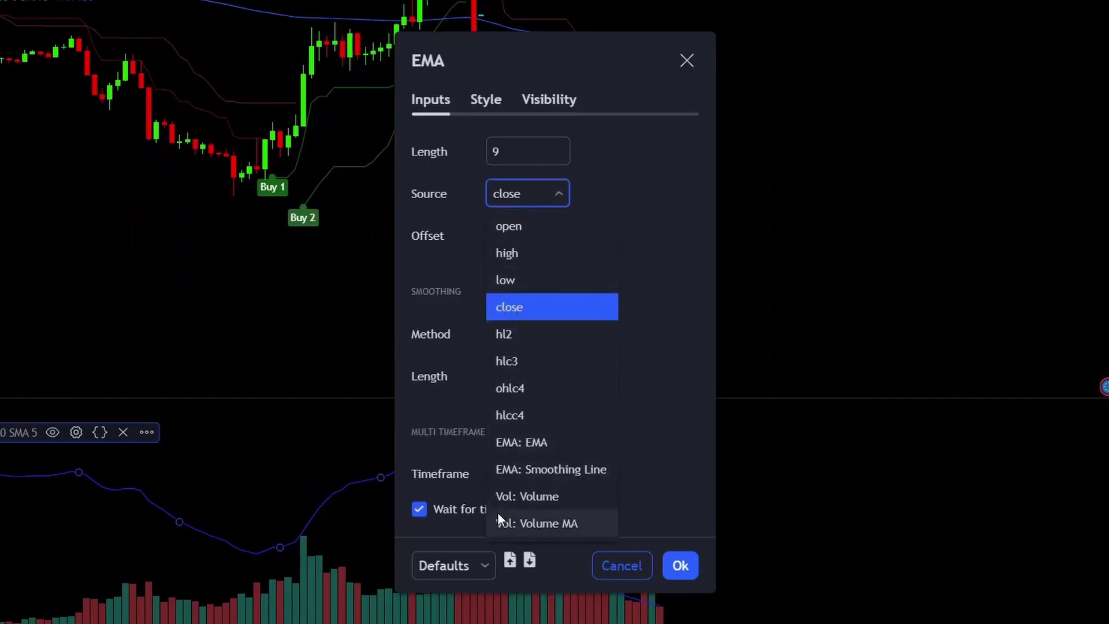
{"action": "left_click", "coordinate": [502, 498]}
{"action": "left_click", "coordinate": [519, 151]}
{"action": "key", "text": "BackSpace"}
{"action": "type", "text": "20"}
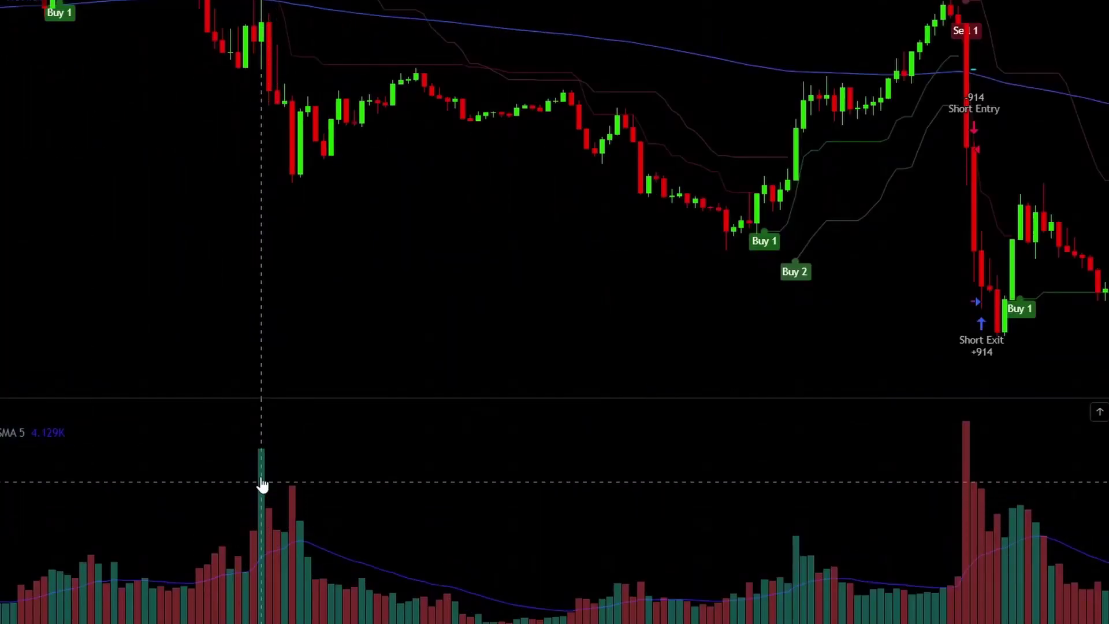
{"action": "left_click_drag", "start_coordinate": [220, 223], "coordinate": [418, 268]}
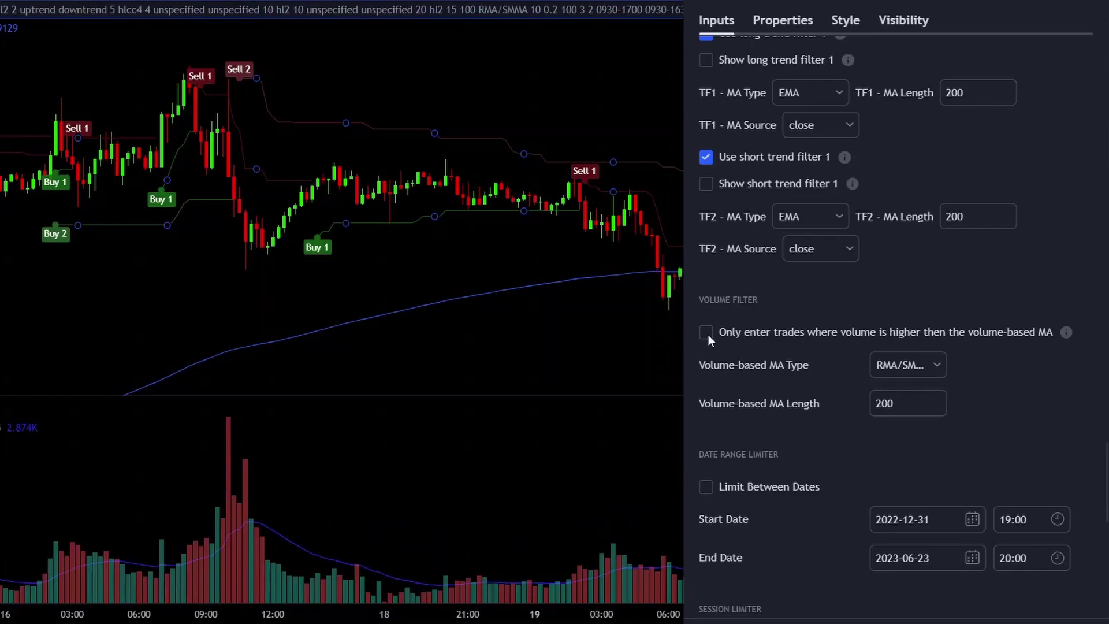
Enable the strategy's volume filter with EMA as the volume-based MA type and a length of 20, and check the chart's entries
{"action": "left_click", "coordinate": [906, 363]}
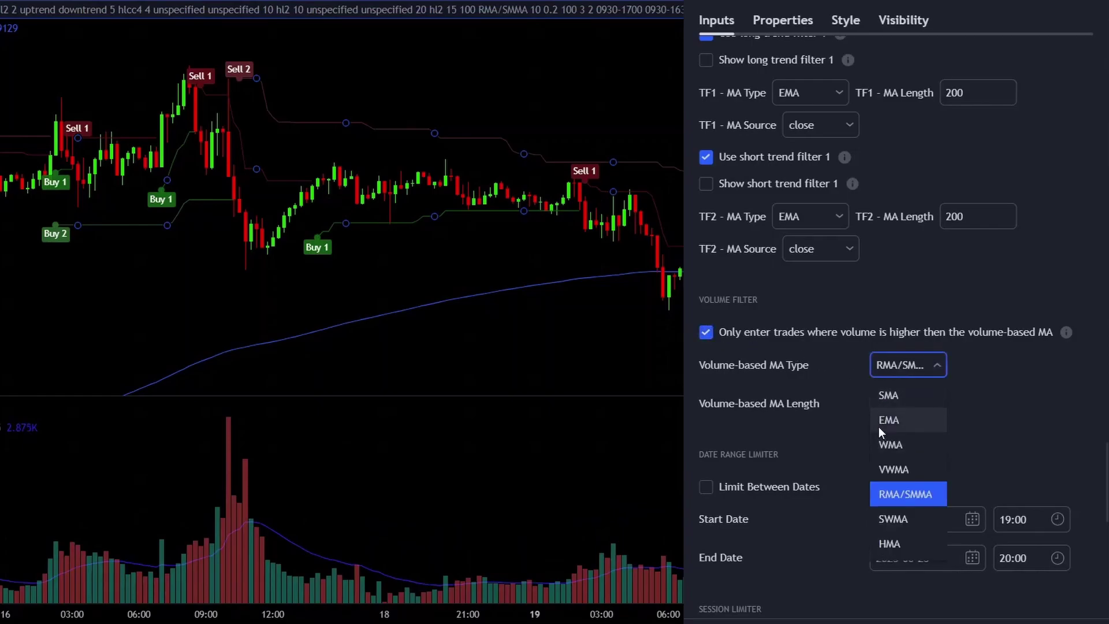
{"action": "left_click", "coordinate": [879, 425]}
{"action": "left_click", "coordinate": [894, 398]}
{"action": "key", "text": "BackSpace"}
{"action": "left_click", "coordinate": [783, 386]}
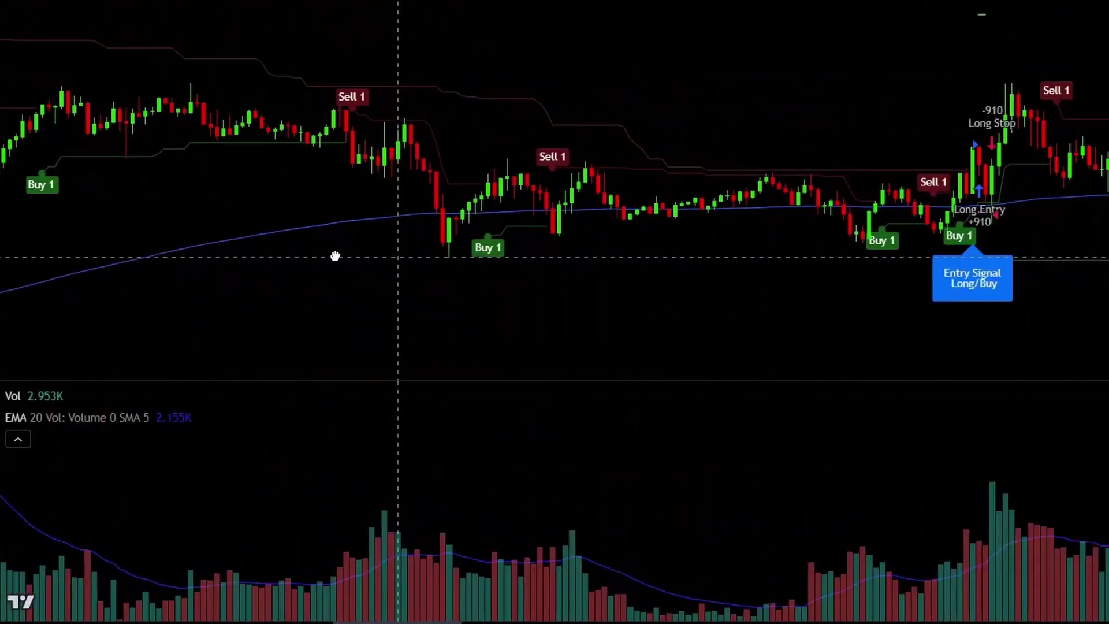
{"action": "scroll", "coordinate": [335, 256], "scroll_direction": "right", "scroll_amount": 10}
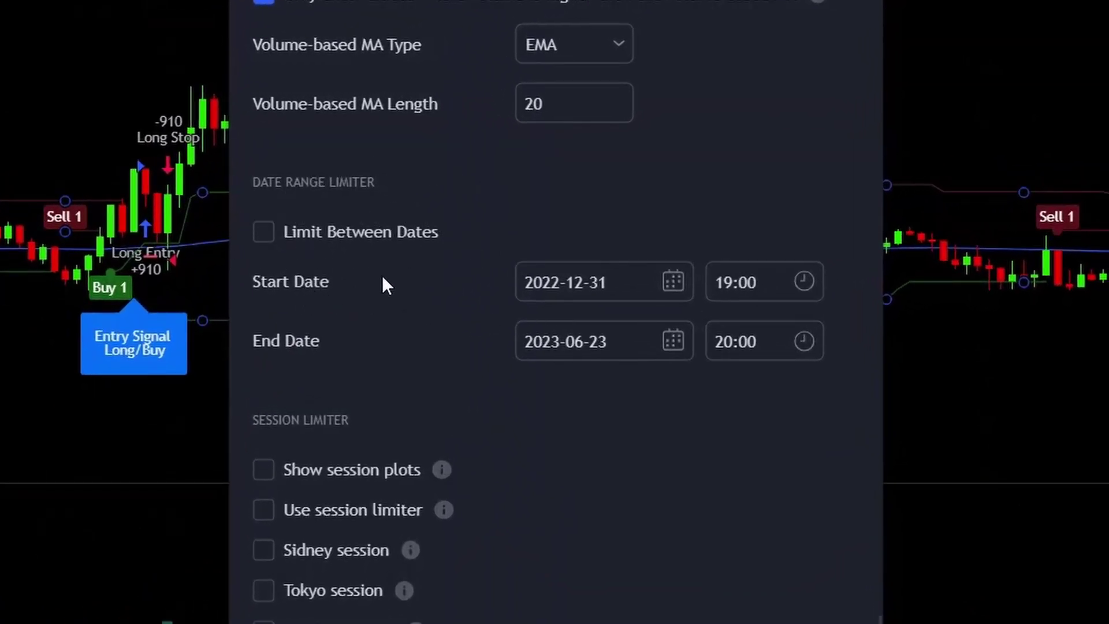
Select the Sidney, Tokyo, London and New York sessions, and turn off the session limiter
{"action": "scroll", "coordinate": [334, 345], "scroll_direction": "down", "scroll_amount": 5}
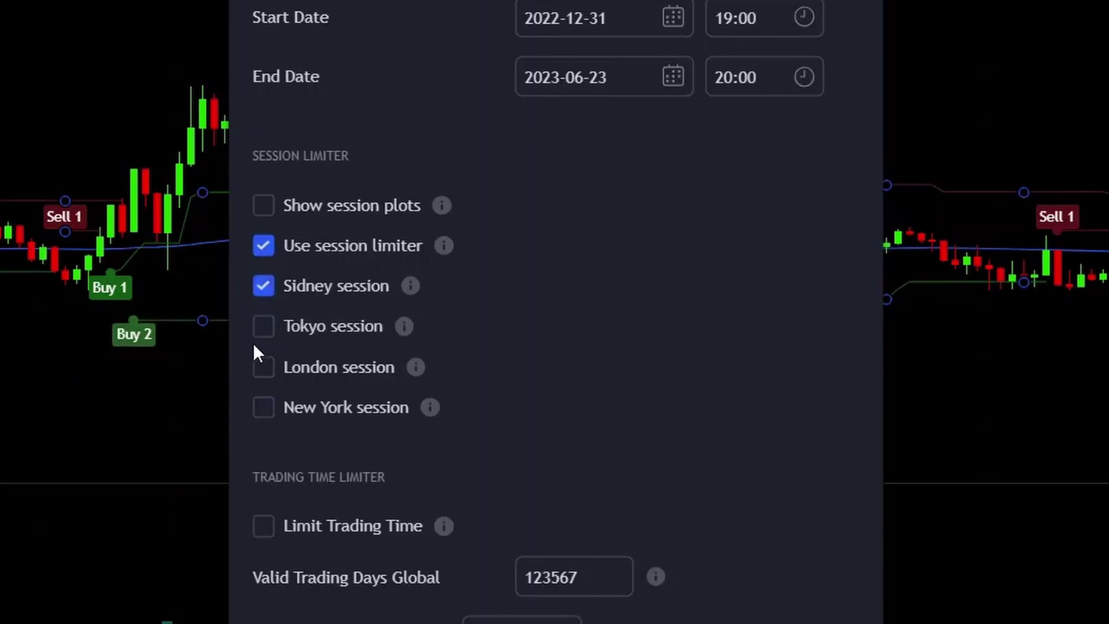
{"action": "left_click", "coordinate": [264, 363]}
{"action": "left_click", "coordinate": [263, 407]}
{"action": "left_click", "coordinate": [265, 245]}
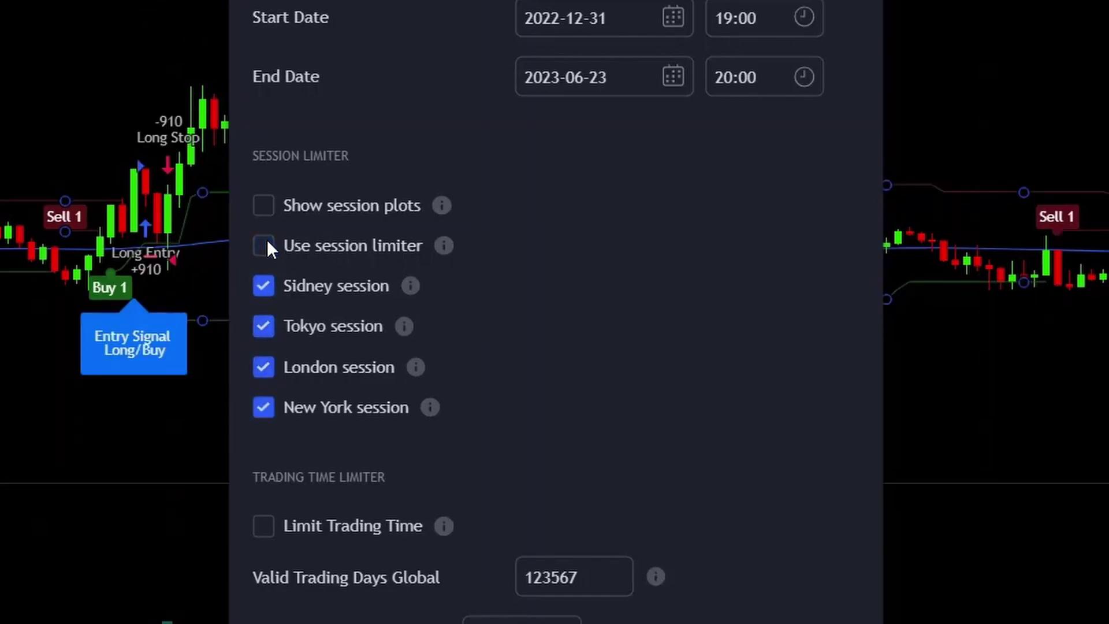
Turn on Limit Trading Time and set Valid Trading Days Global to 13567
{"action": "scroll", "coordinate": [515, 424], "scroll_direction": "down", "scroll_amount": 6}
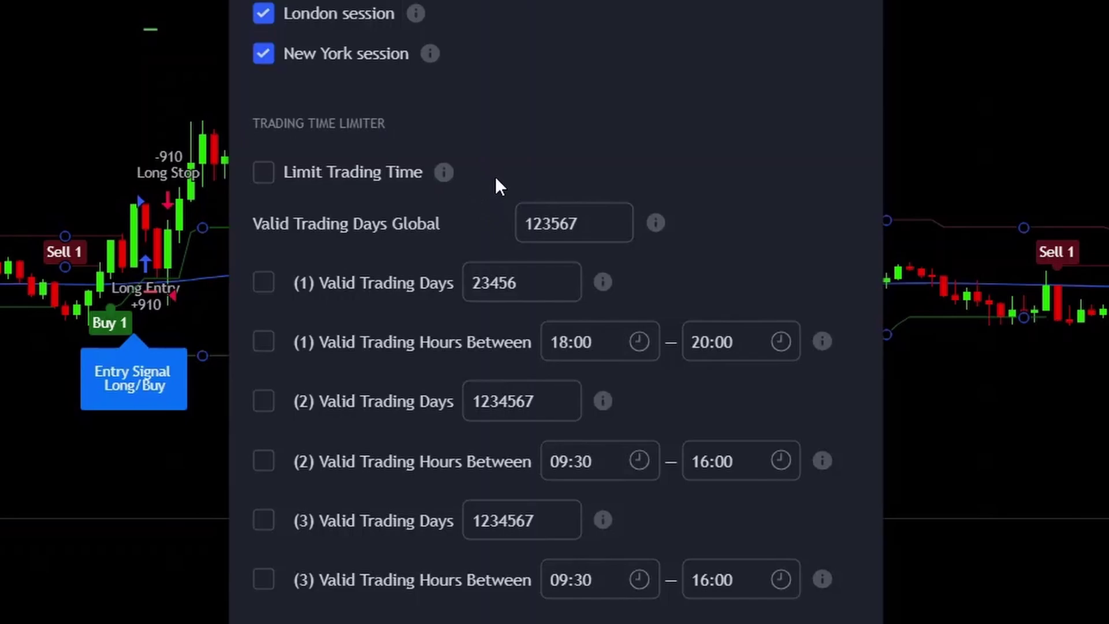
{"action": "mouse_move", "coordinate": [655, 219]}
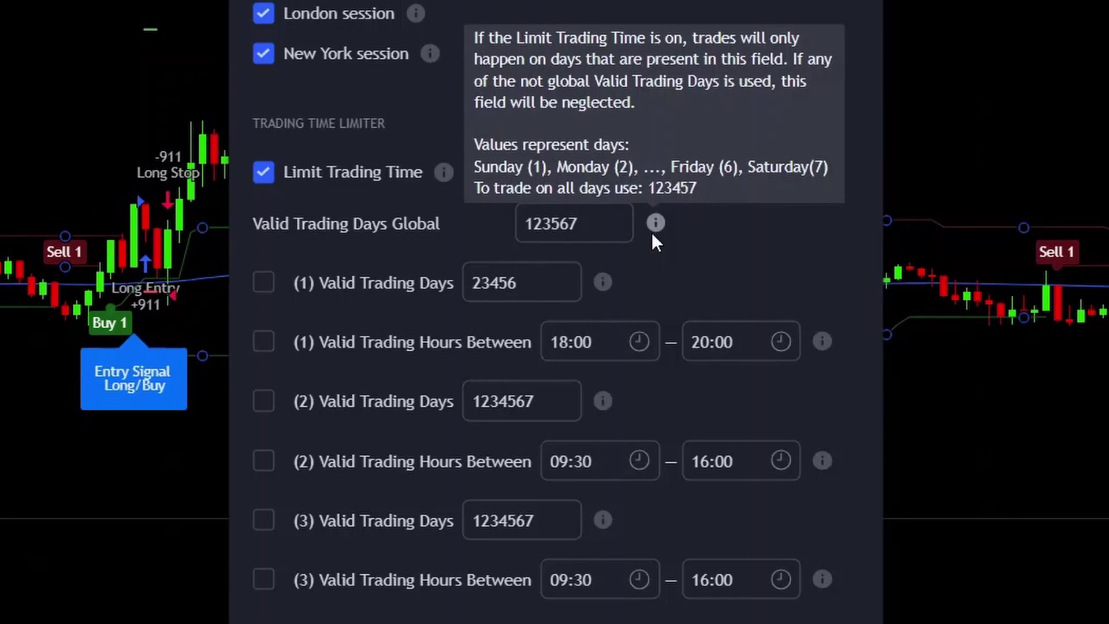
{"action": "left_click", "coordinate": [532, 223]}
{"action": "left_click", "coordinate": [554, 164]}
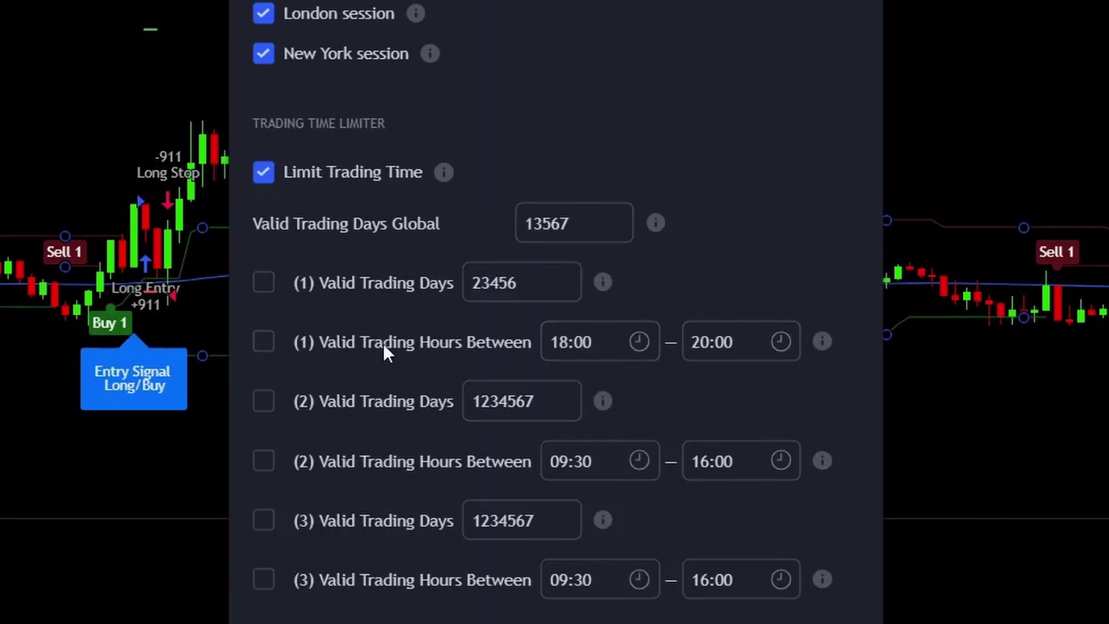
Set the first Valid Trading Hours range to 06:00 through 08:00
{"action": "left_click", "coordinate": [569, 343]}
{"action": "scroll", "coordinate": [559, 427], "scroll_direction": "up", "scroll_amount": 10}
{"action": "scroll", "coordinate": [559, 446], "scroll_direction": "up", "scroll_amount": 3}
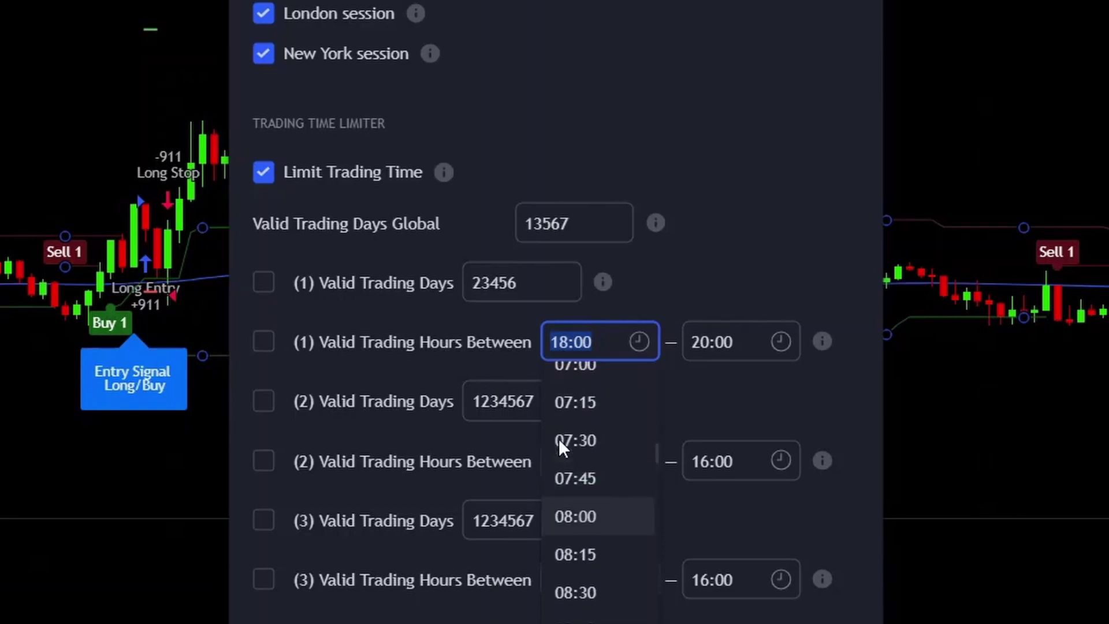
{"action": "scroll", "coordinate": [569, 430], "scroll_direction": "up", "scroll_amount": 7}
{"action": "left_click", "coordinate": [569, 535]}
{"action": "left_click", "coordinate": [721, 359]}
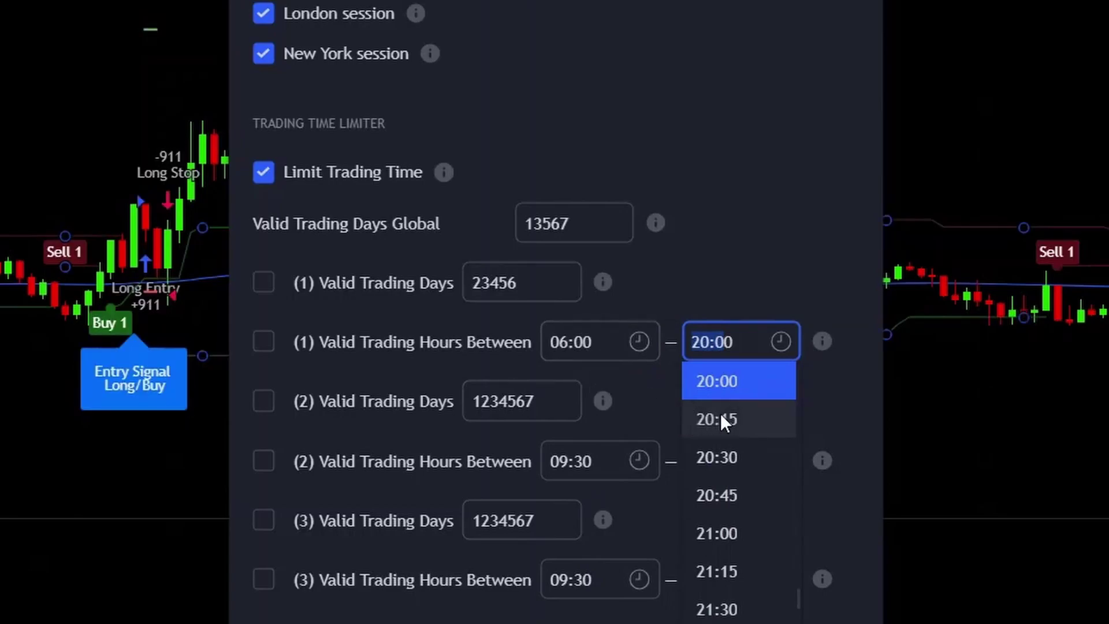
{"action": "scroll", "coordinate": [713, 411], "scroll_direction": "up", "scroll_amount": 20}
{"action": "scroll", "coordinate": [714, 416], "scroll_direction": "down", "scroll_amount": 12}
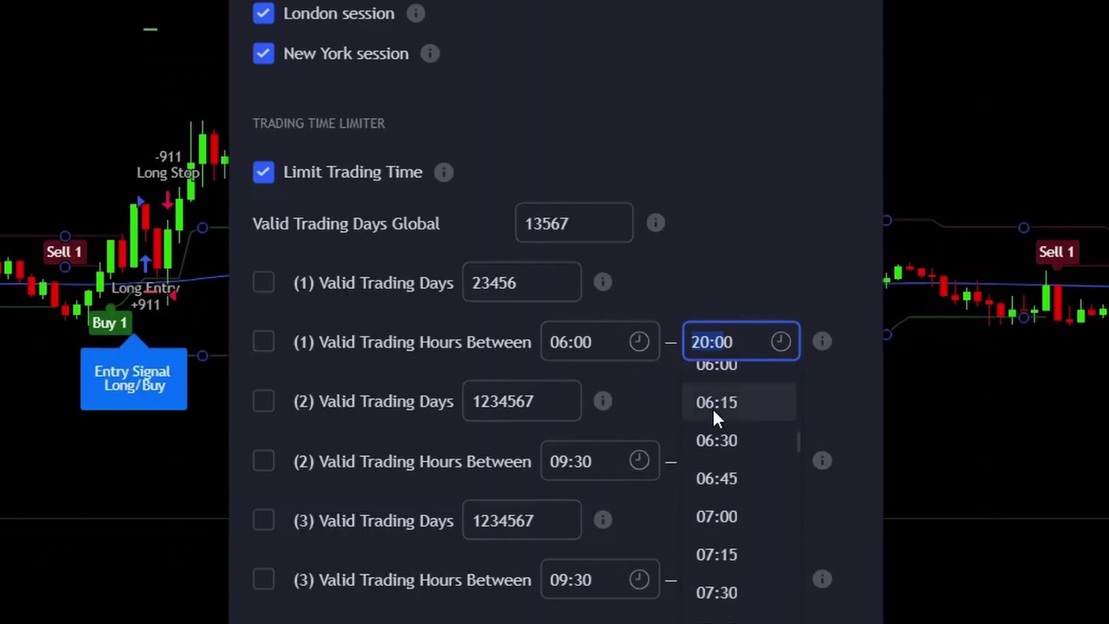
{"action": "left_click", "coordinate": [716, 432]}
Enable the first Valid Trading Days limit and inspect the trades on the chart
{"action": "left_click", "coordinate": [545, 285]}
{"action": "left_click_drag", "start_coordinate": [545, 284], "coordinate": [456, 283]}
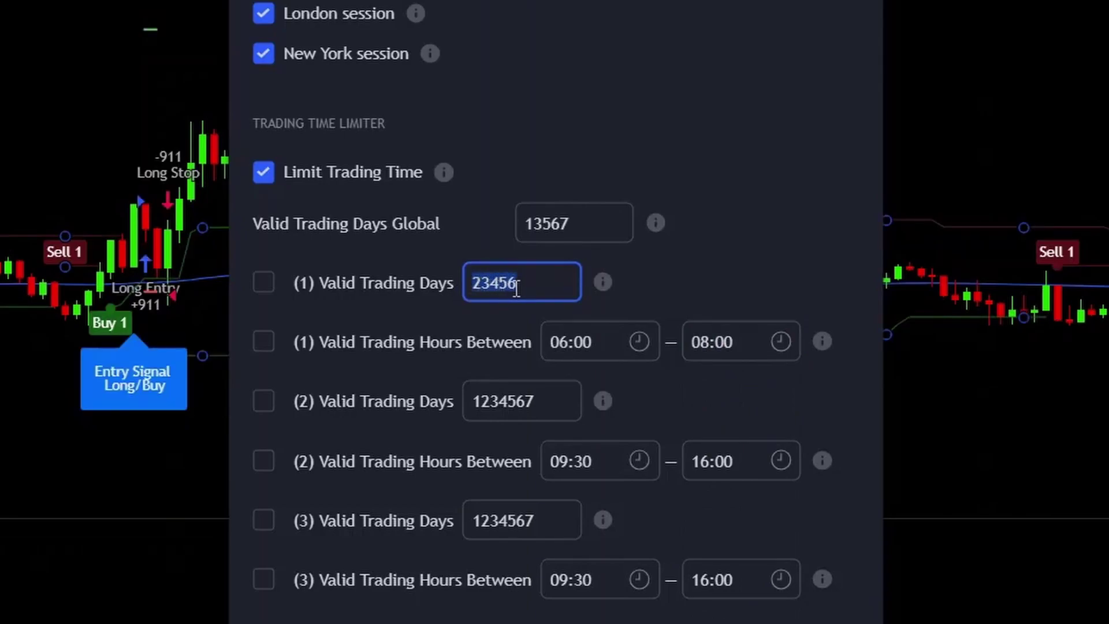
{"action": "left_click", "coordinate": [268, 285]}
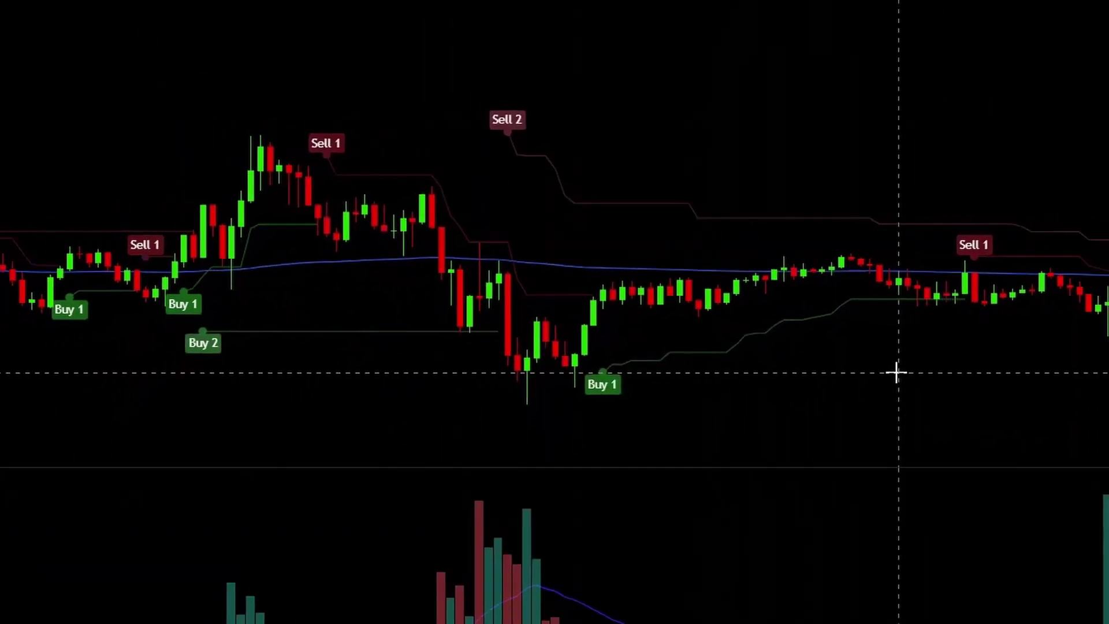
{"action": "scroll", "coordinate": [566, 290], "scroll_direction": "right", "scroll_amount": 20}
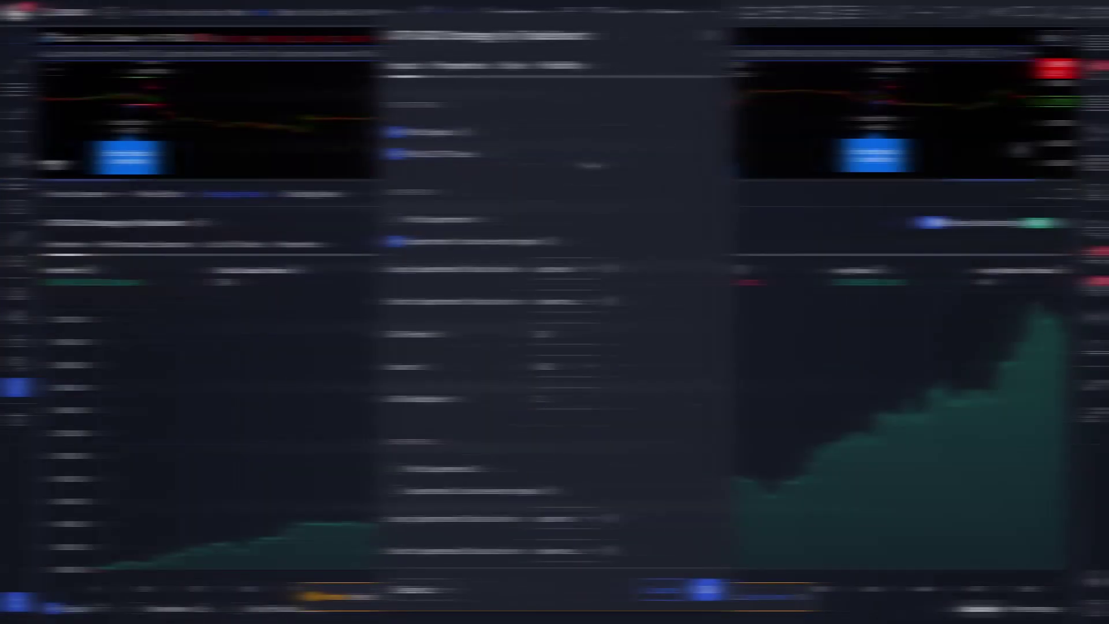
Review the ATR GOD strategy's inputs from the Supertrends to the trading time limiter, and its capital, commission and slippage properties
{"action": "scroll", "coordinate": [584, 230], "scroll_direction": "down", "scroll_amount": 5}
{"action": "scroll", "coordinate": [585, 230], "scroll_direction": "down", "scroll_amount": 10}
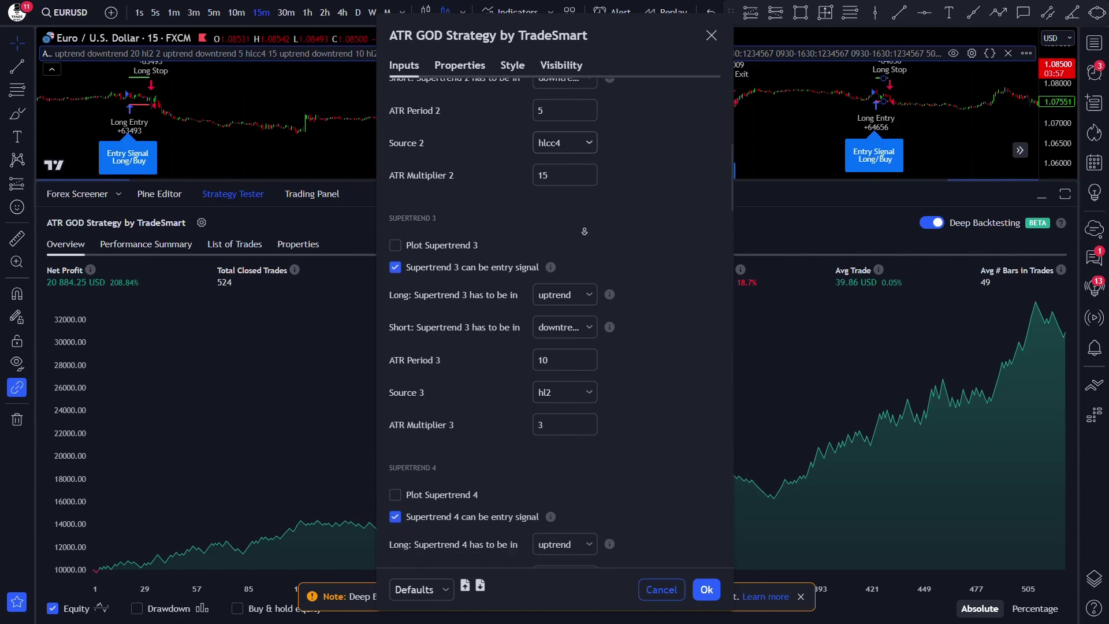
{"action": "scroll", "coordinate": [581, 246], "scroll_direction": "down", "scroll_amount": 12}
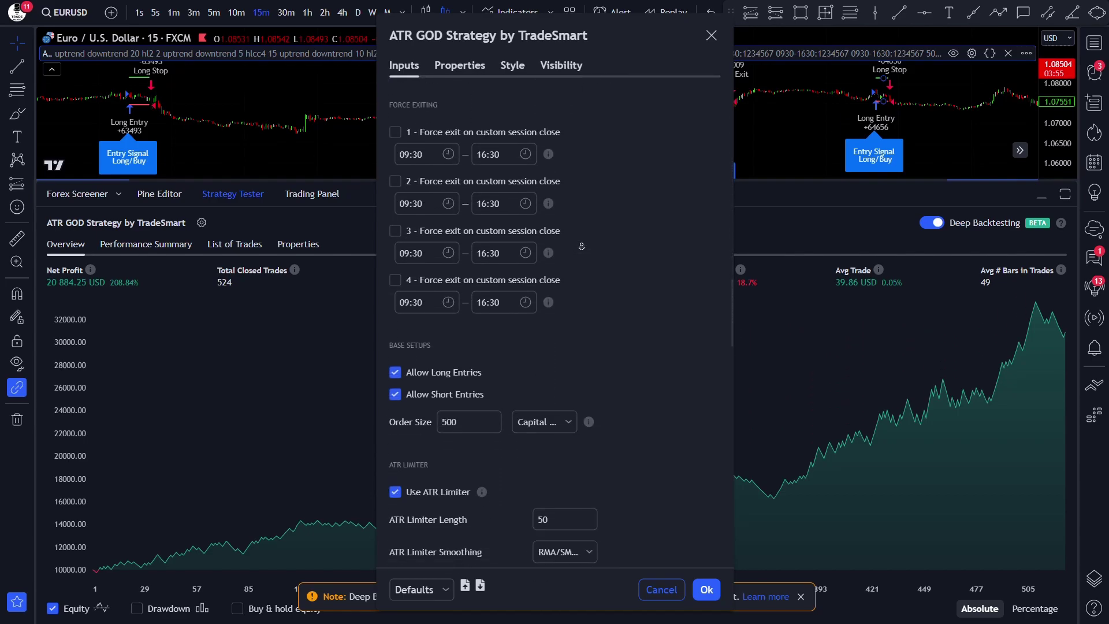
{"action": "scroll", "coordinate": [582, 247], "scroll_direction": "down", "scroll_amount": 10}
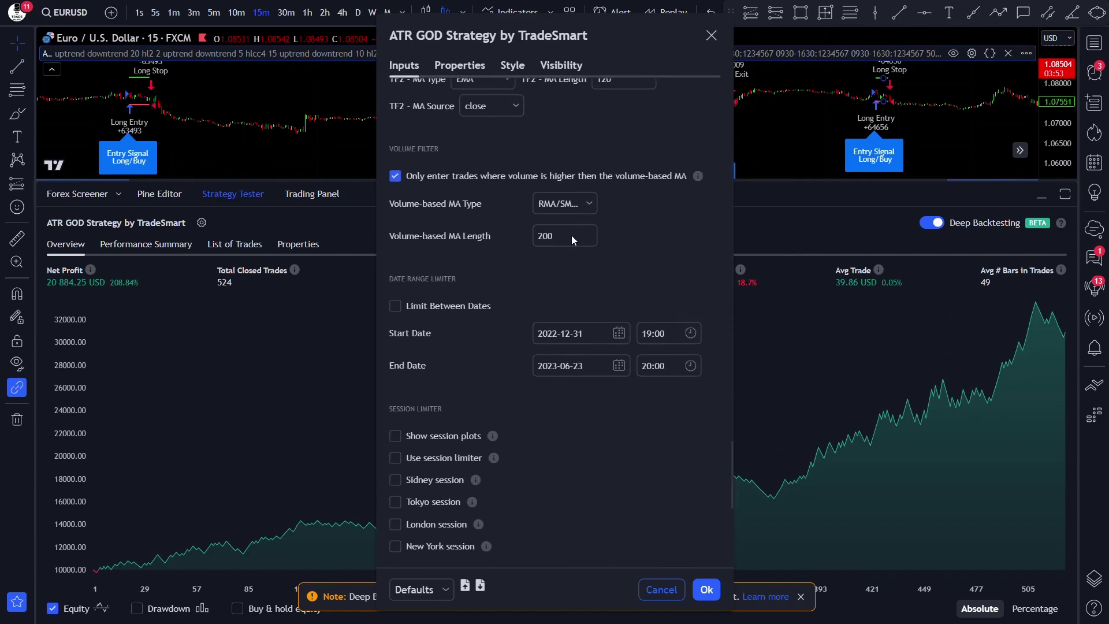
{"action": "scroll", "coordinate": [572, 238], "scroll_direction": "down", "scroll_amount": 2}
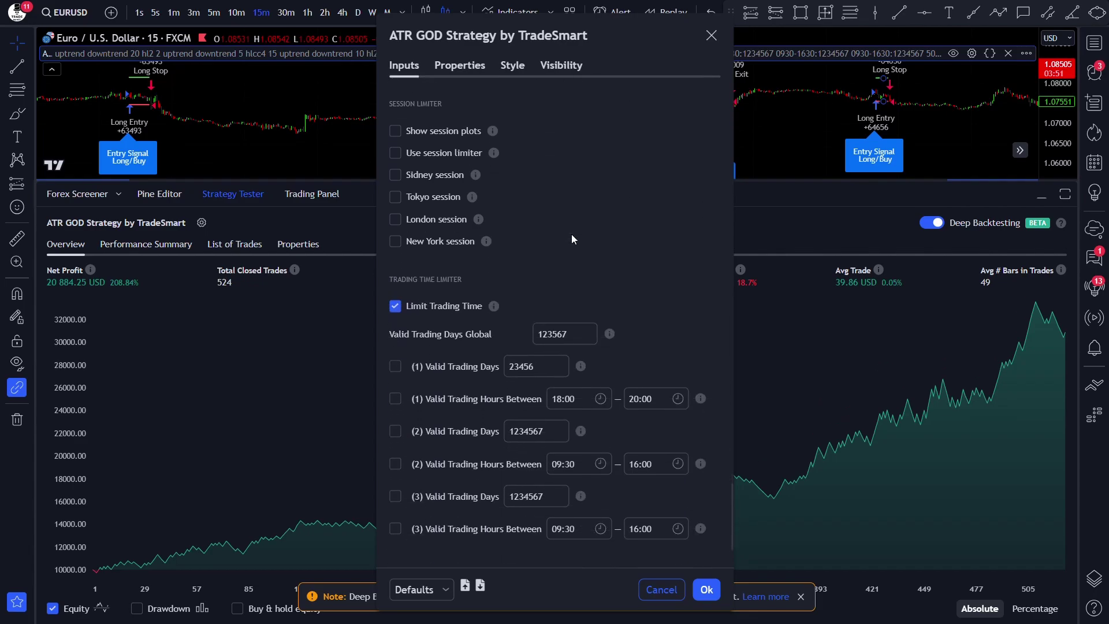
{"action": "left_click", "coordinate": [466, 72]}
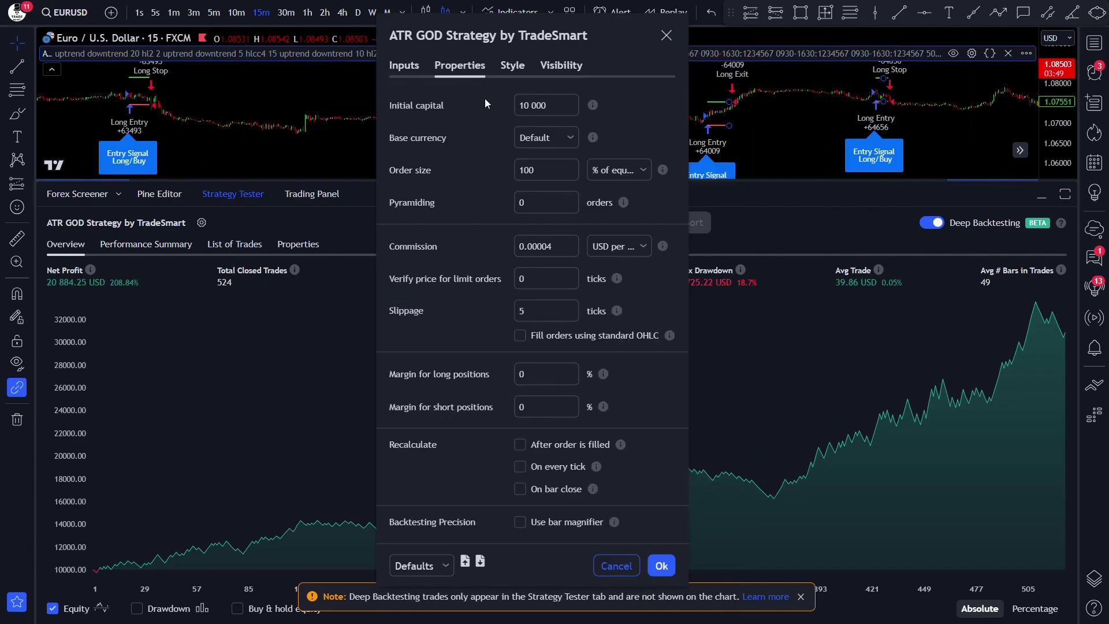
{"action": "left_click", "coordinate": [597, 254]}
{"action": "left_click", "coordinate": [752, 239]}
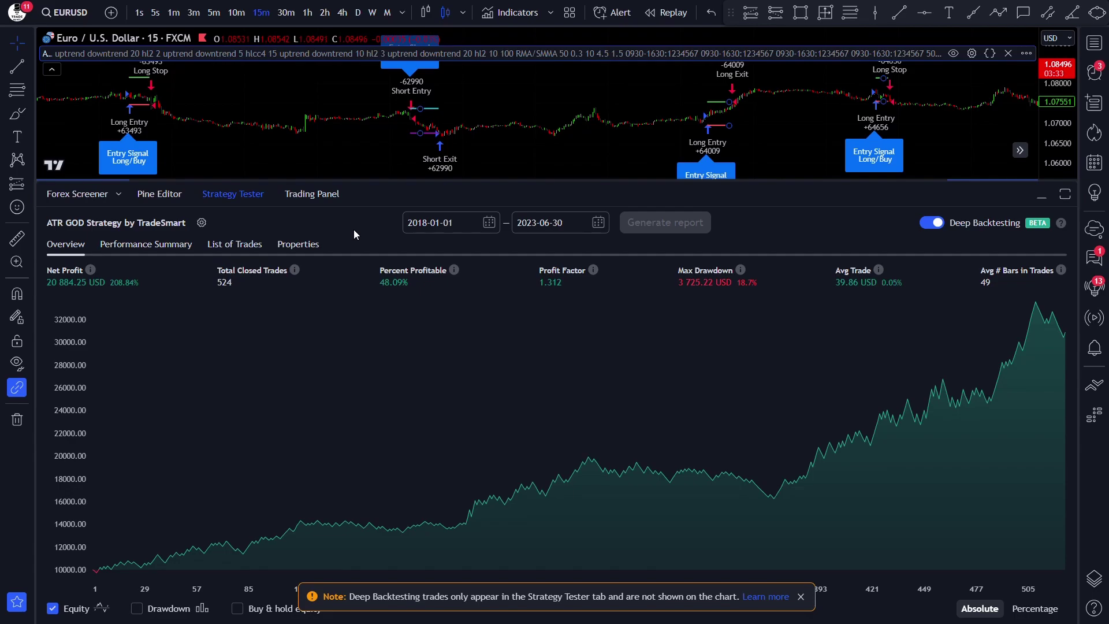
Read through the TradeSmart guide on using the ATR GOD Strategy with PineConnector
{"action": "left_click", "coordinate": [236, 12]}
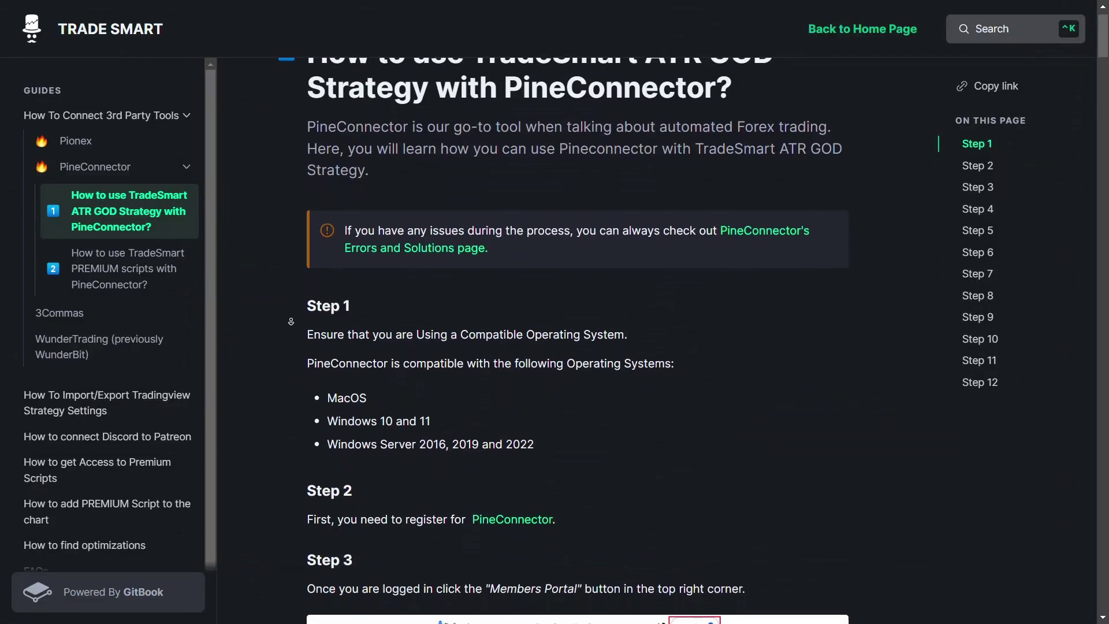
{"action": "scroll", "coordinate": [289, 329], "scroll_direction": "down", "scroll_amount": 5}
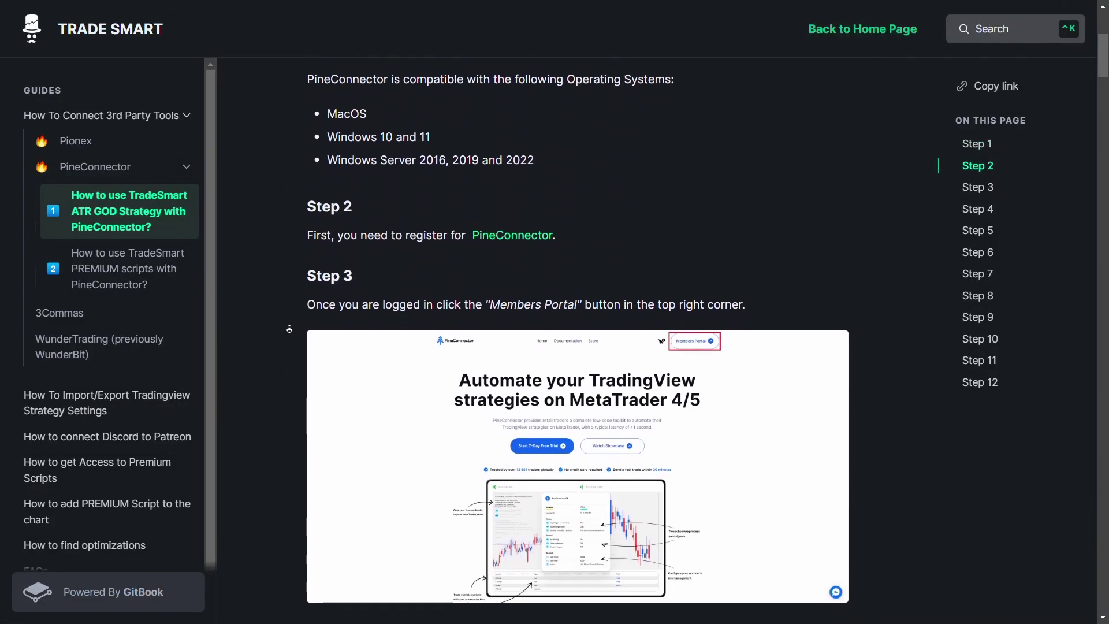
{"action": "scroll", "coordinate": [290, 328], "scroll_direction": "down", "scroll_amount": 10}
{"action": "scroll", "coordinate": [289, 329], "scroll_direction": "down", "scroll_amount": 10}
{"action": "scroll", "coordinate": [289, 329], "scroll_direction": "down", "scroll_amount": 10}
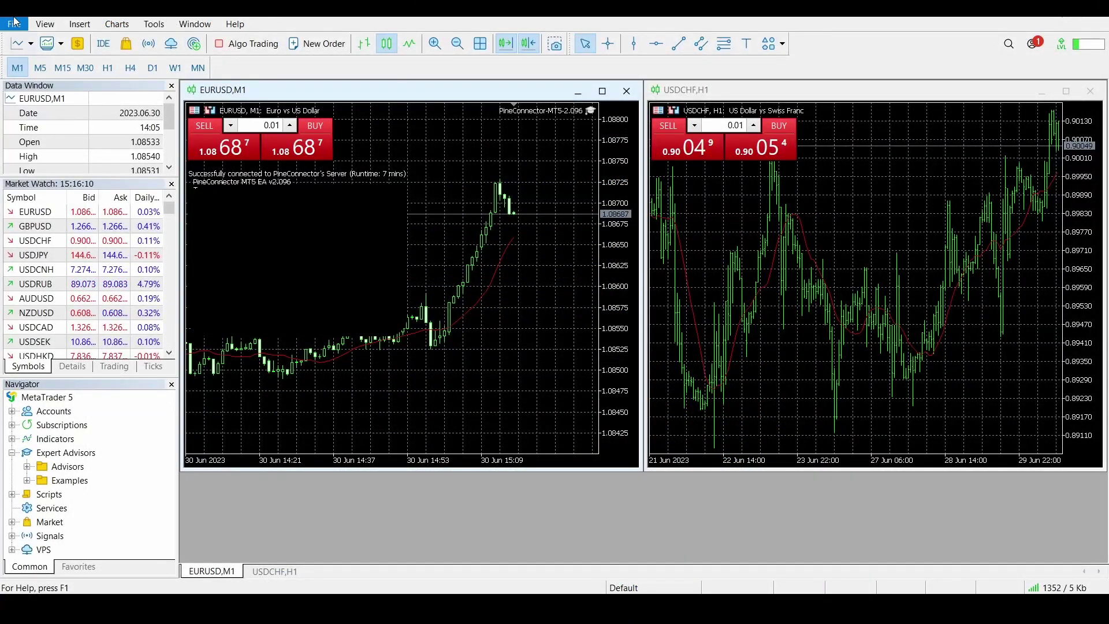
Open MetaTrader 5's data folder and go to the Experts folder inside MQL5
{"action": "left_click", "coordinate": [15, 24]}
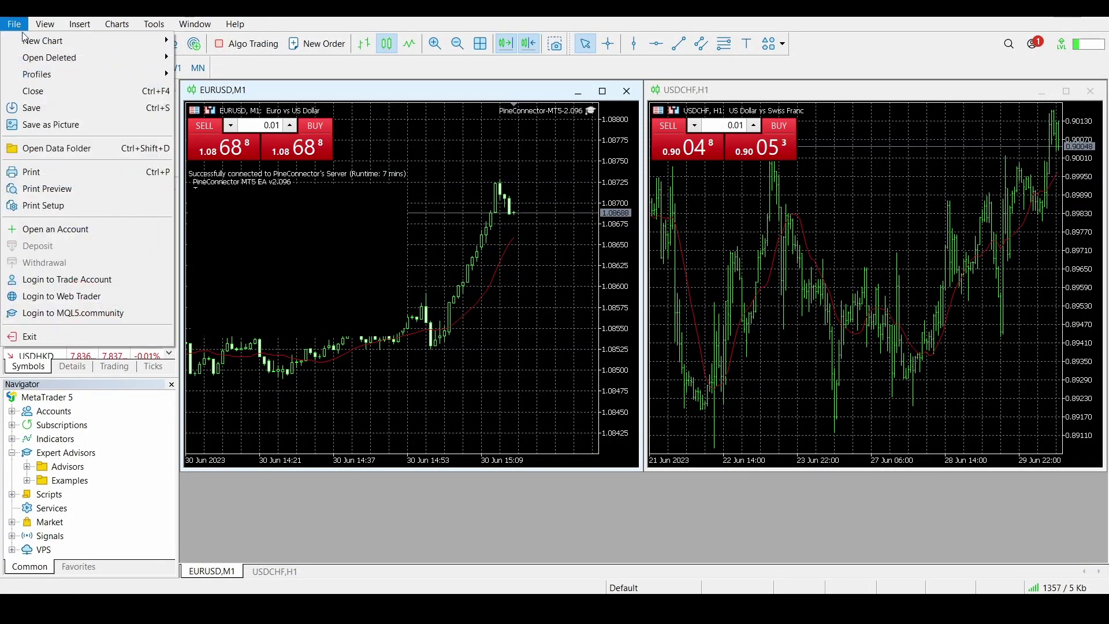
{"action": "left_click", "coordinate": [53, 150]}
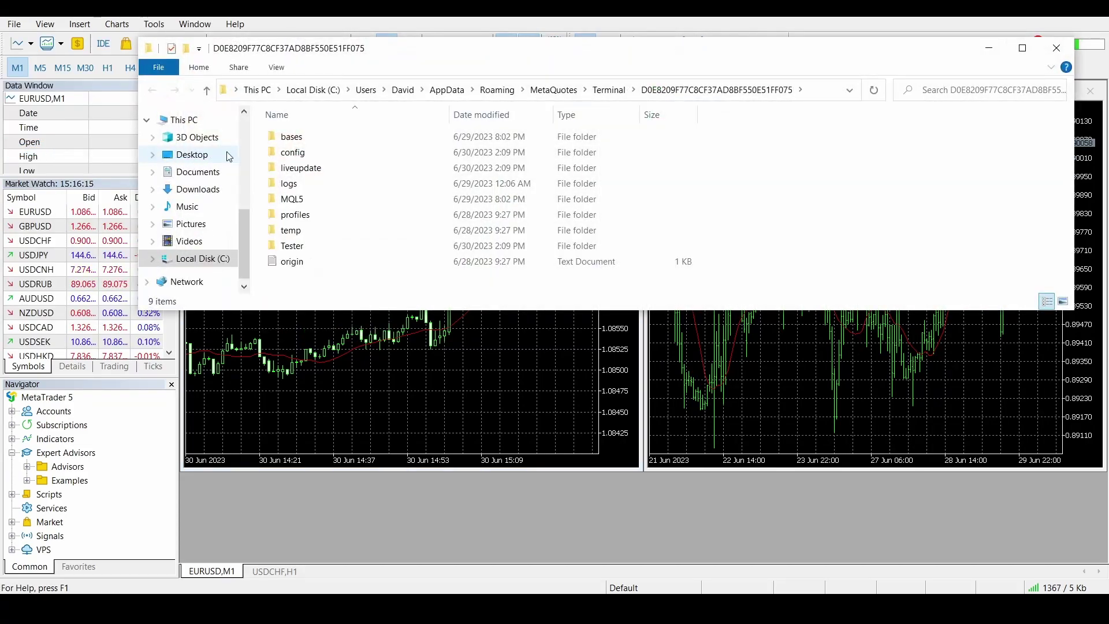
{"action": "double_click", "coordinate": [301, 200]}
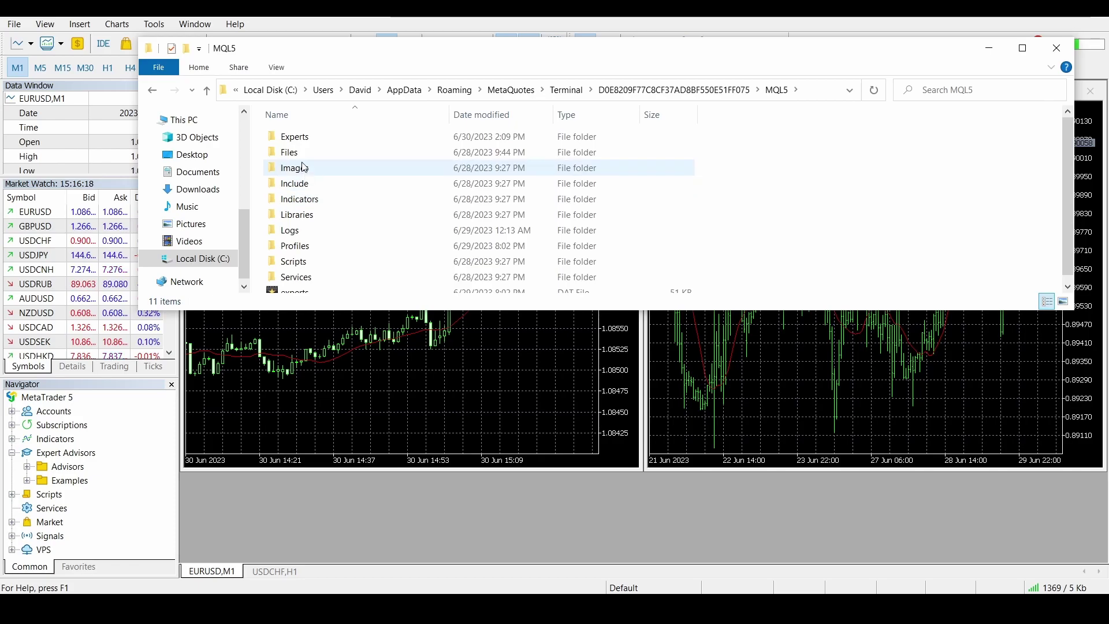
{"action": "double_click", "coordinate": [303, 140]}
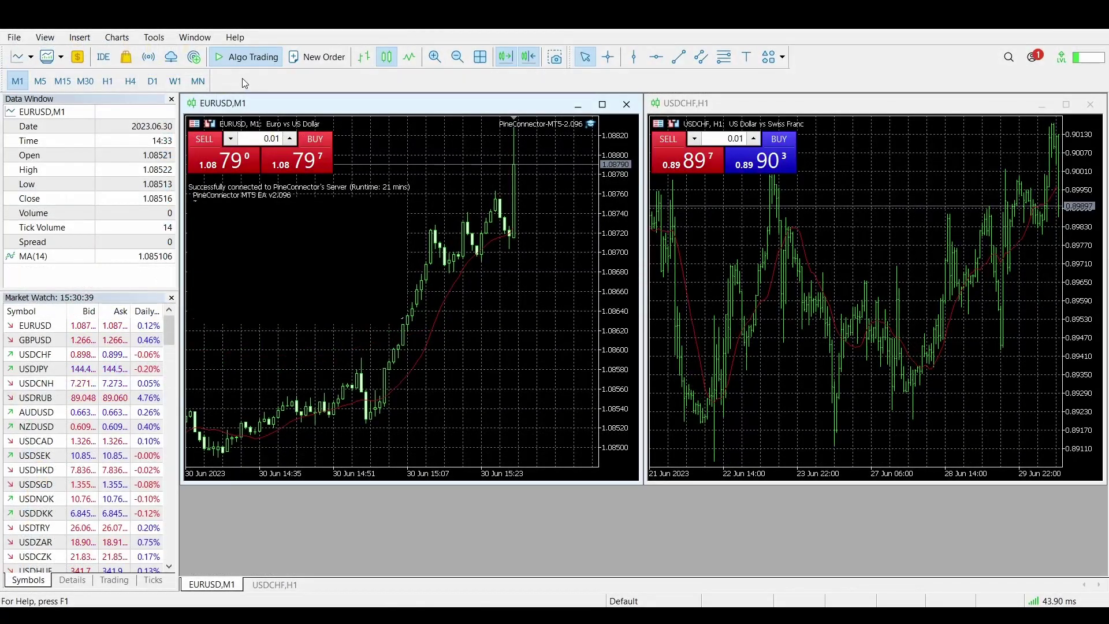
Apply the MetaTrader Expert Advisors options with algorithmic trading and DLL imports allowed
{"action": "left_click", "coordinate": [153, 37]}
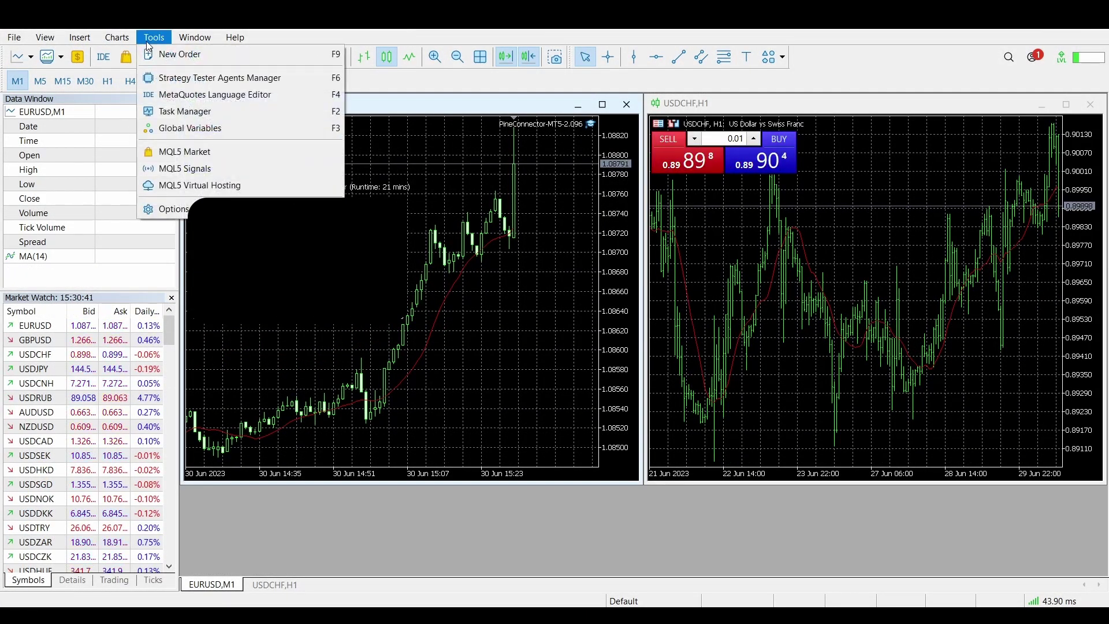
{"action": "left_click", "coordinate": [166, 209]}
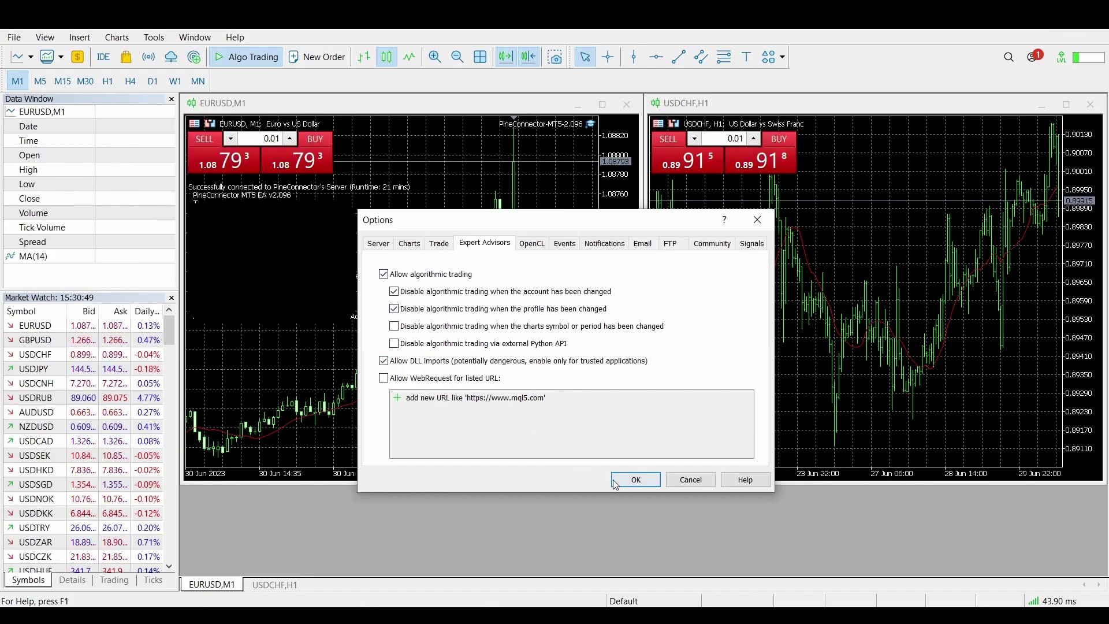
{"action": "left_click", "coordinate": [635, 479]}
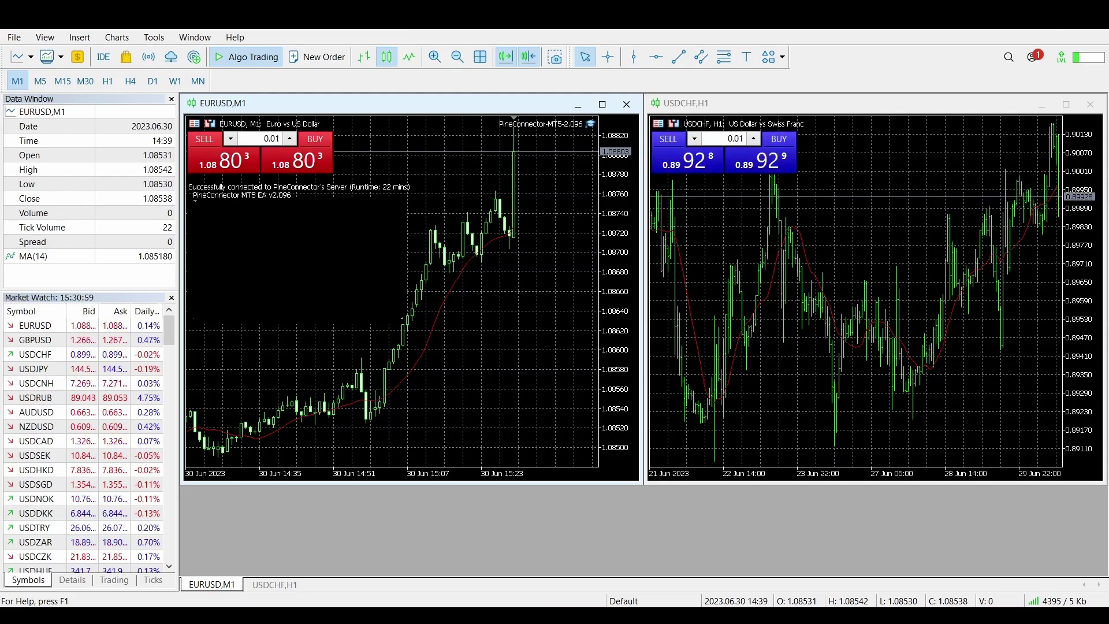
Refresh the Expert Advisors list in the Navigator and select PineConnector-MT5-2.096
{"action": "key", "text": "ctrl+n"}
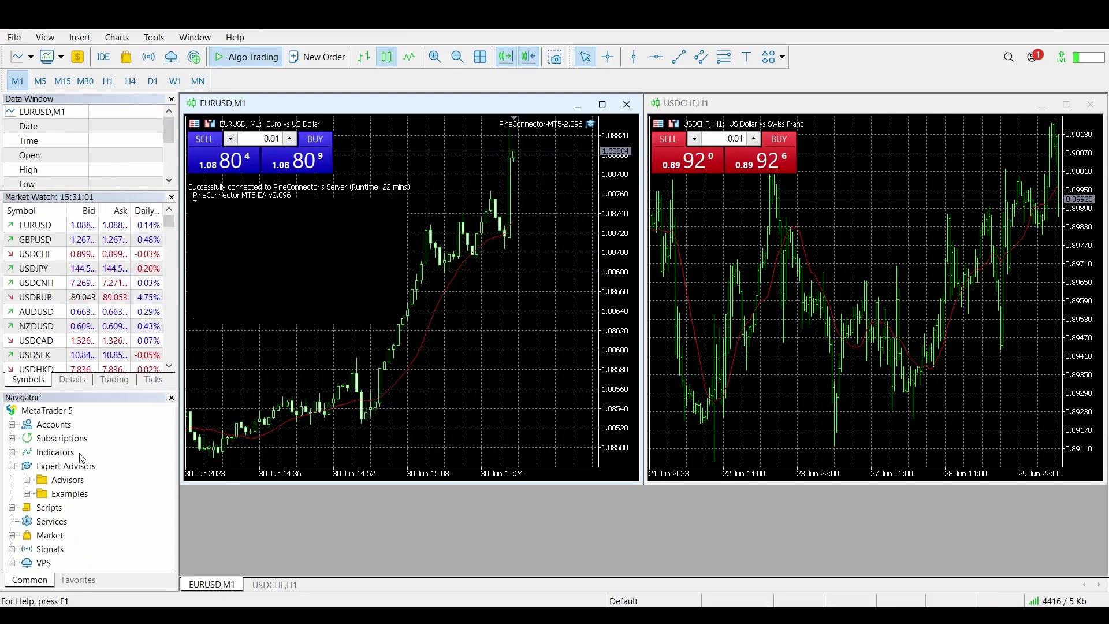
{"action": "right_click", "coordinate": [67, 468]}
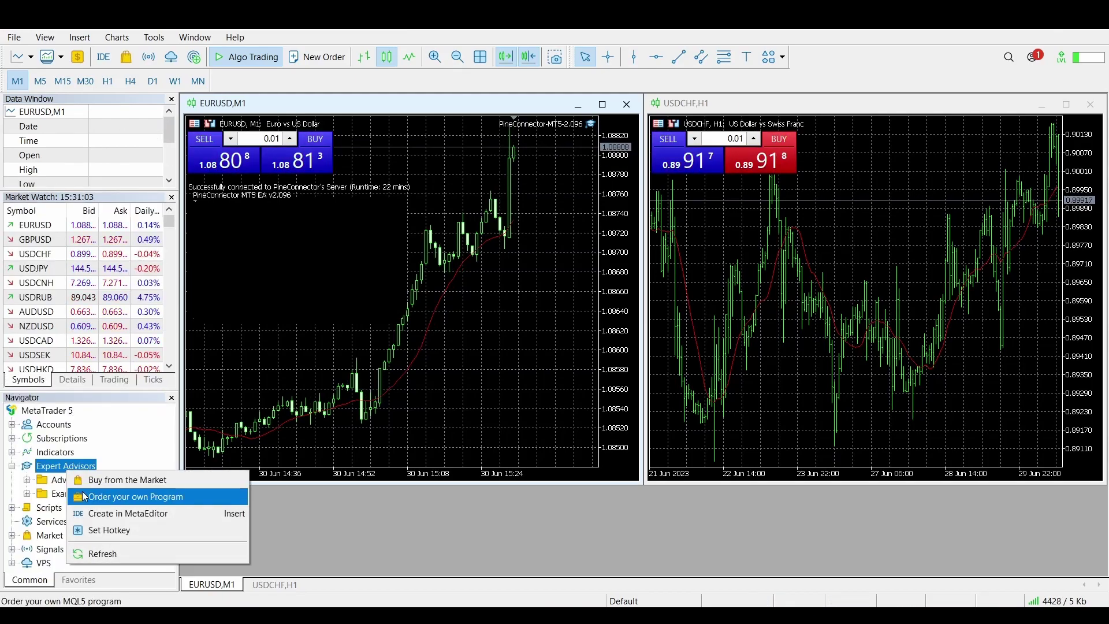
{"action": "left_click", "coordinate": [114, 553]}
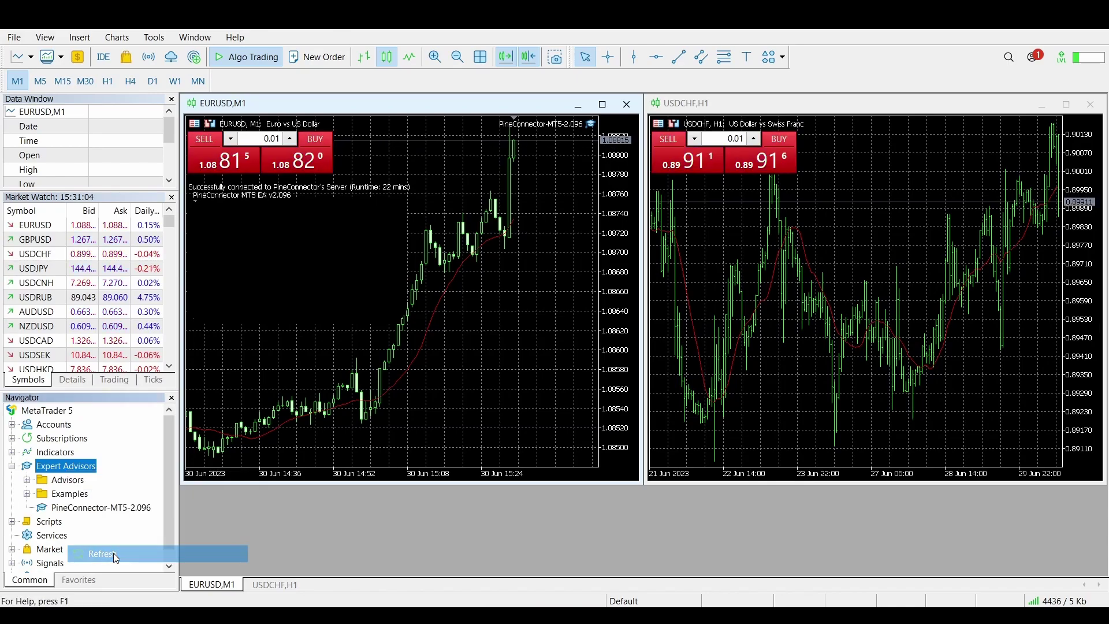
{"action": "left_click", "coordinate": [84, 509]}
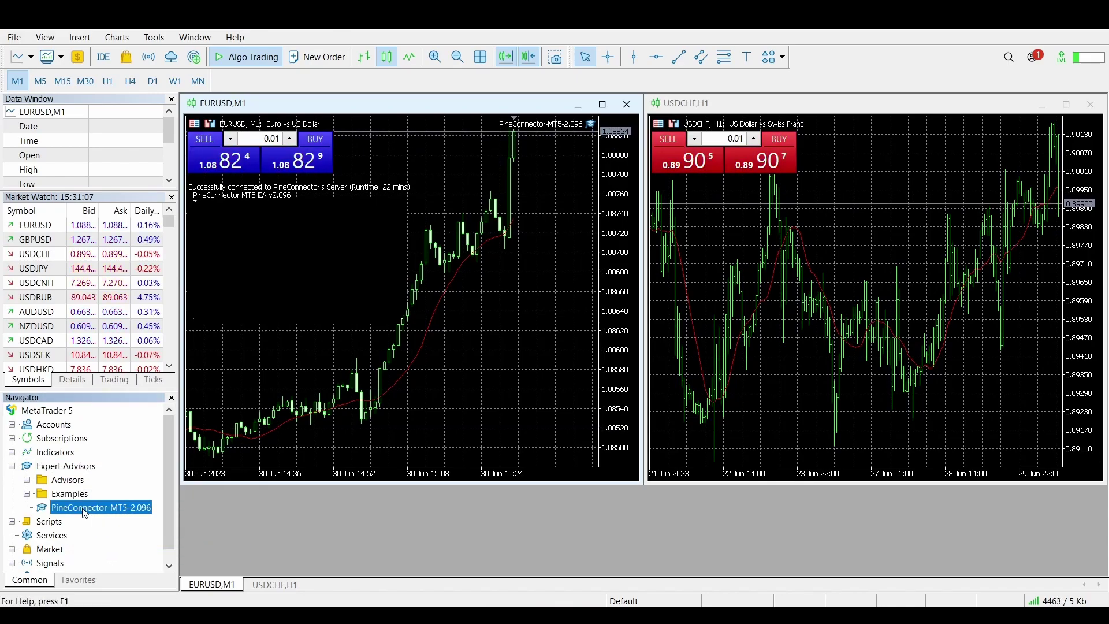
Set the EURUSD chart's timeframe to 15 minutes
{"action": "right_click", "coordinate": [342, 199]}
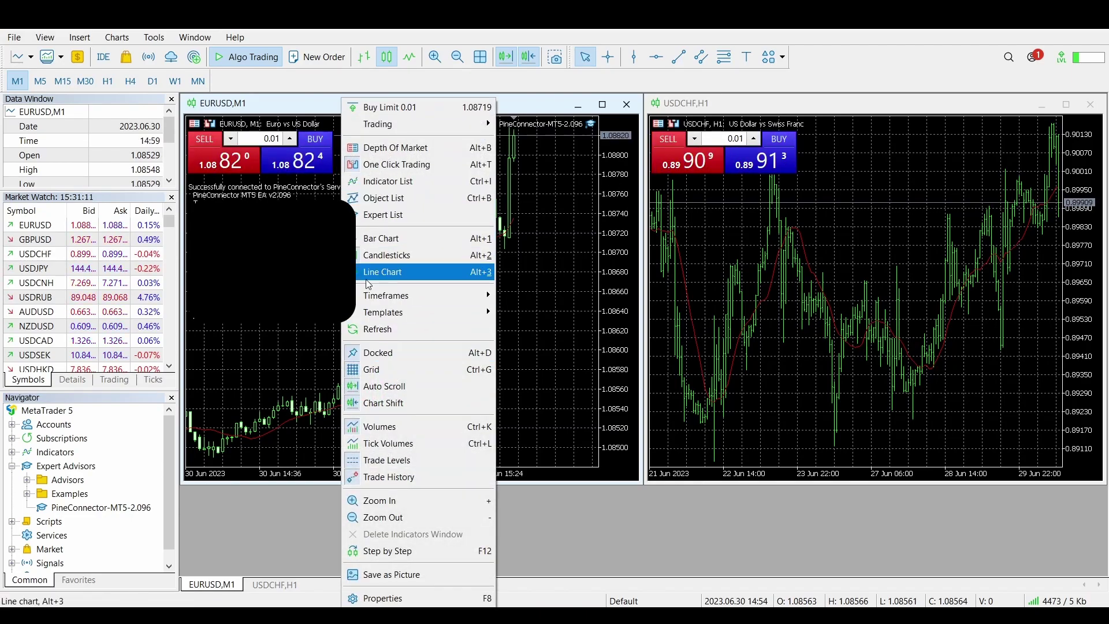
{"action": "mouse_move", "coordinate": [382, 301]}
{"action": "left_click", "coordinate": [537, 329]}
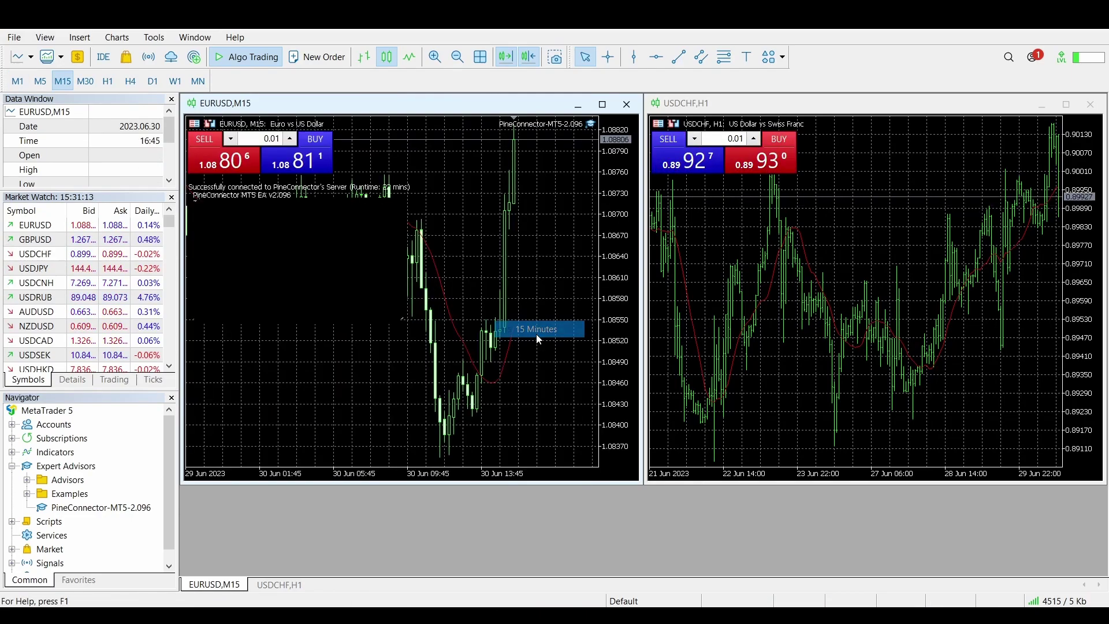
Attach PineConnector-MT5-2.096 to the EURUSD M15 chart, replacing the expert already attached
{"action": "left_click", "coordinate": [91, 508]}
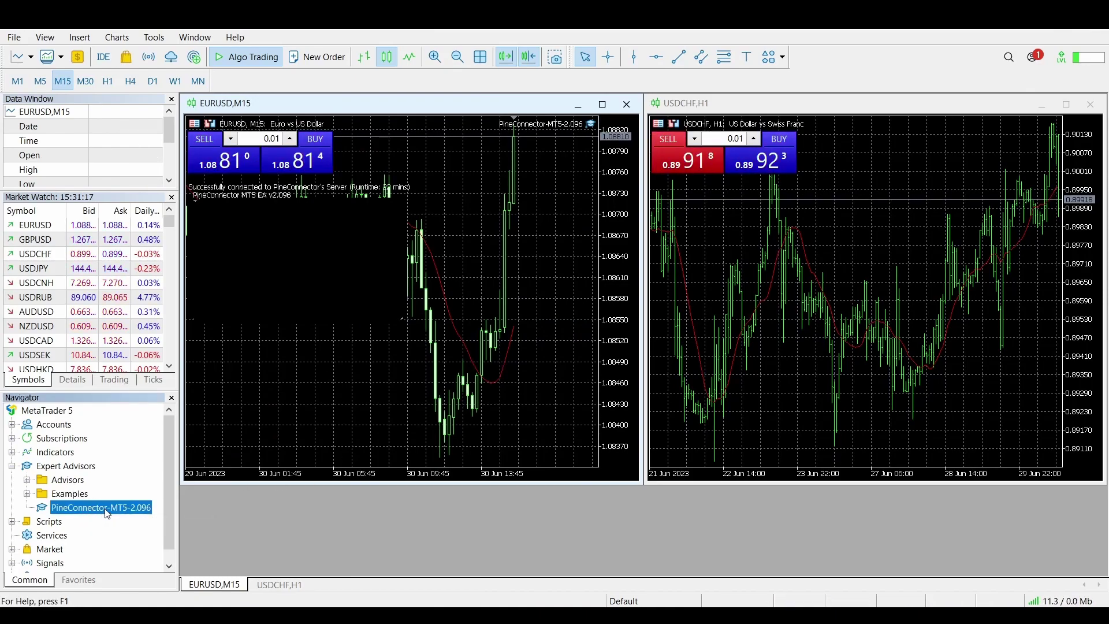
{"action": "right_click", "coordinate": [108, 514]}
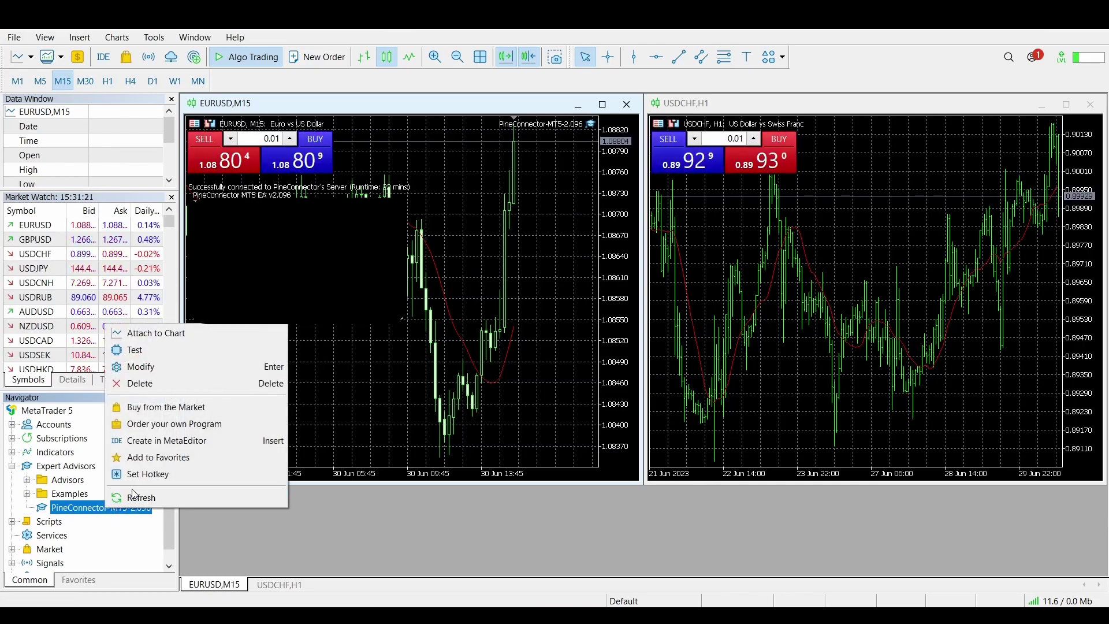
{"action": "left_click", "coordinate": [151, 333]}
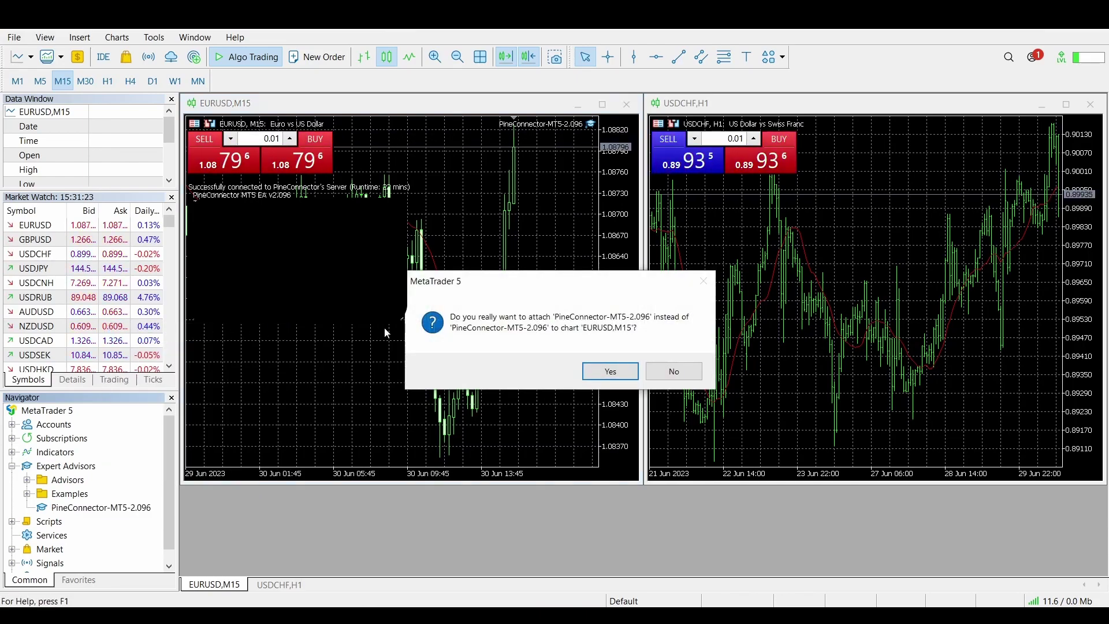
{"action": "left_click", "coordinate": [602, 373]}
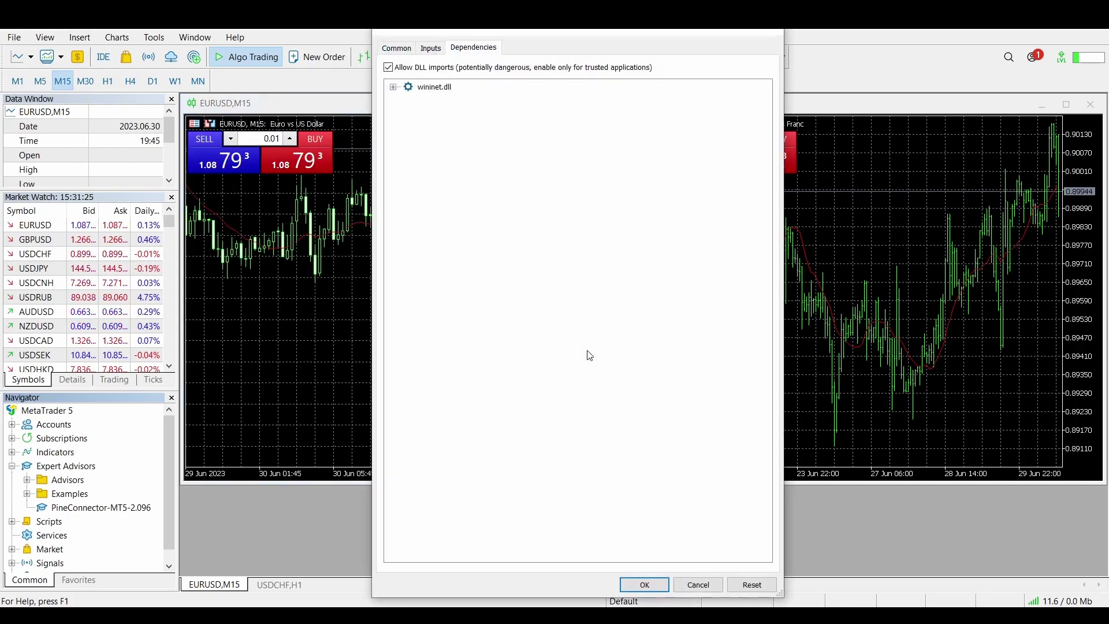
Check that algo trading and DLL imports are allowed for PineConnector, and enter the License ID in its inputs
{"action": "left_click", "coordinate": [397, 48]}
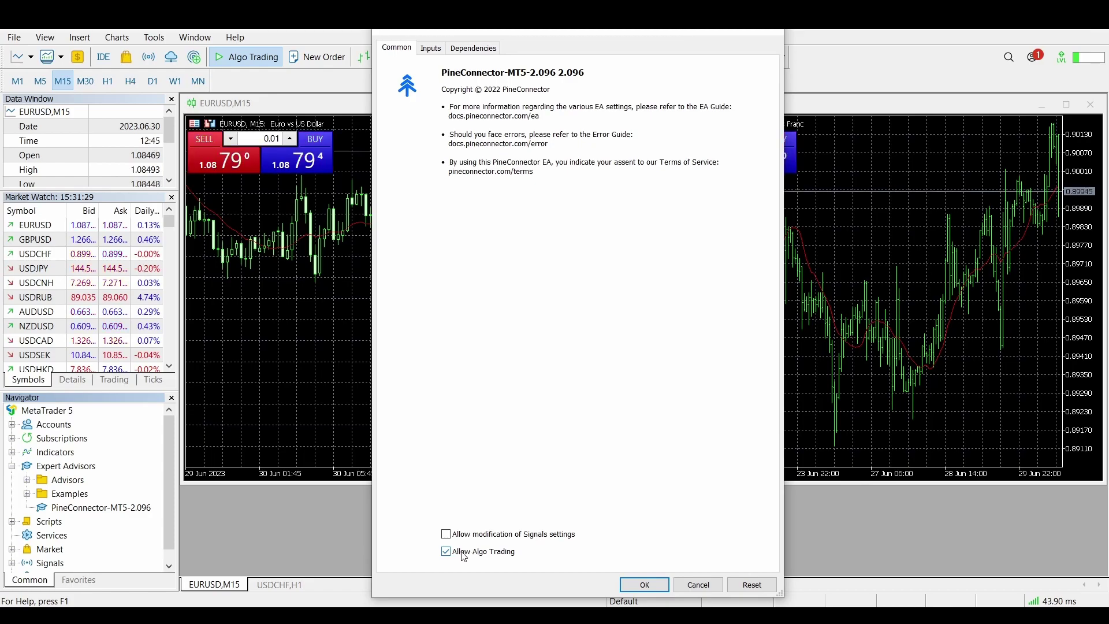
{"action": "left_click", "coordinate": [471, 48]}
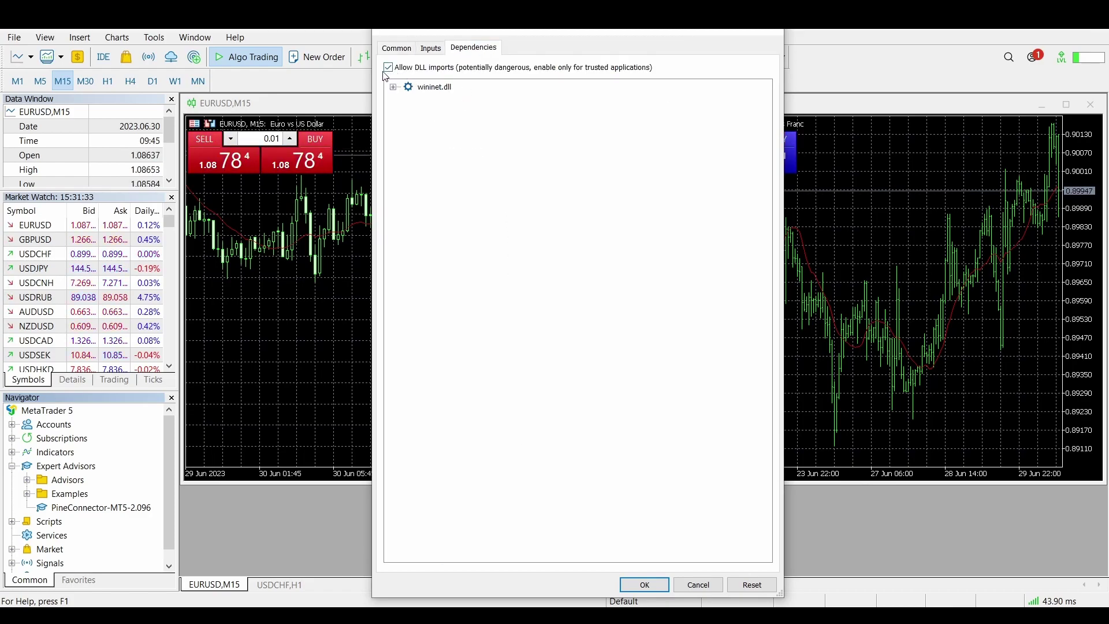
{"action": "left_click", "coordinate": [431, 49]}
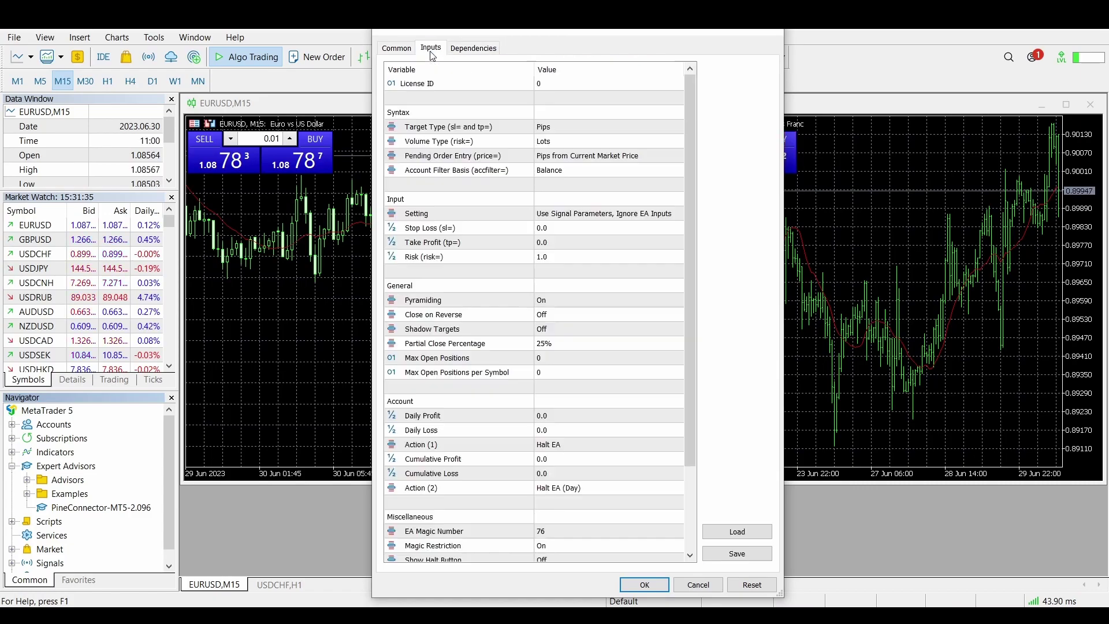
{"action": "left_click", "coordinate": [543, 84]}
{"action": "left_click", "coordinate": [543, 85]}
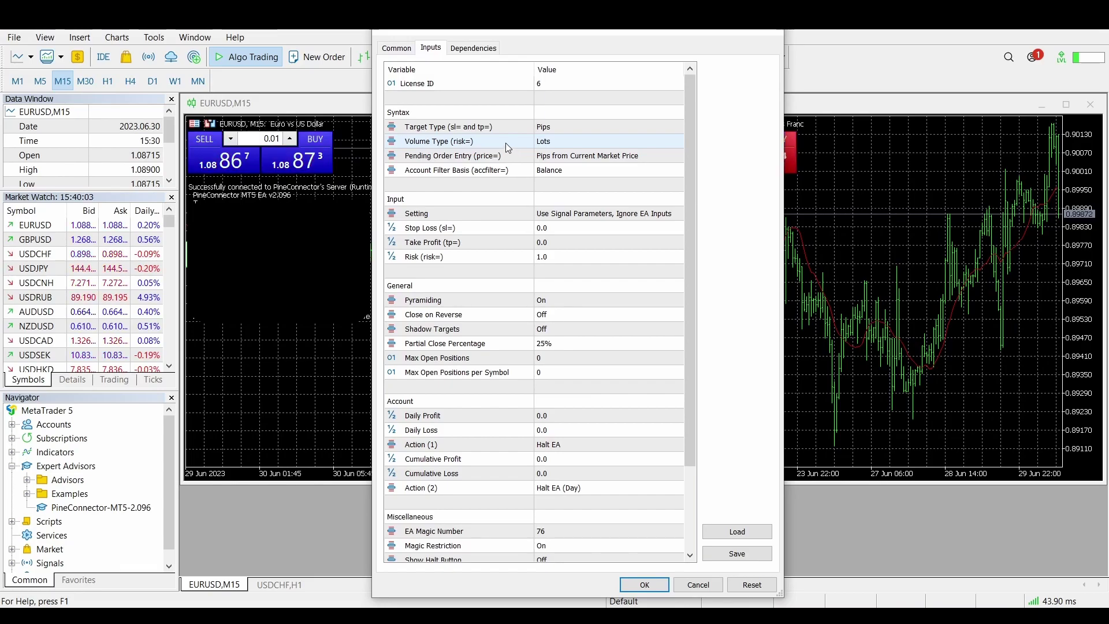
Set PineConnector's Volume Type (risk=) to "% of Balance, Margin"
{"action": "left_click", "coordinate": [505, 142]}
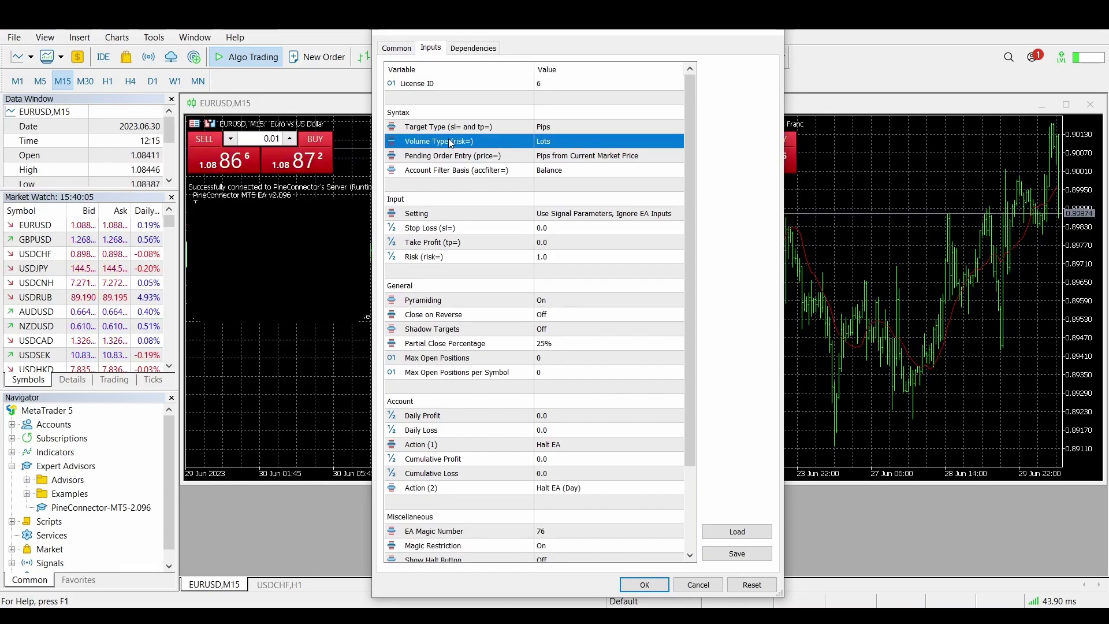
{"action": "left_click", "coordinate": [564, 146]}
{"action": "left_click", "coordinate": [563, 144]}
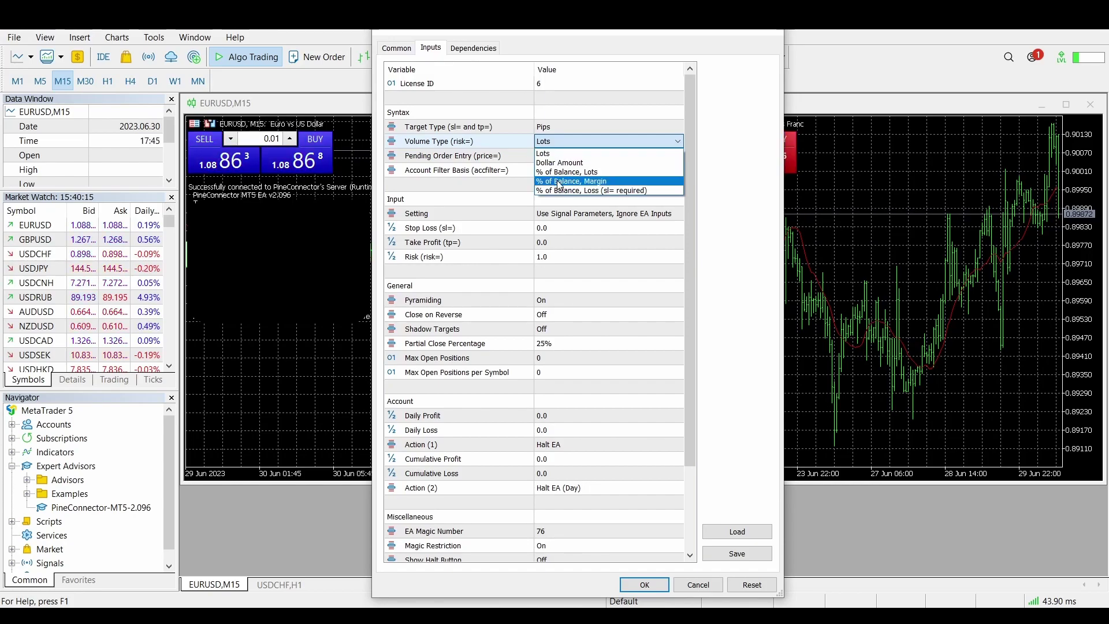
{"action": "left_click", "coordinate": [558, 181]}
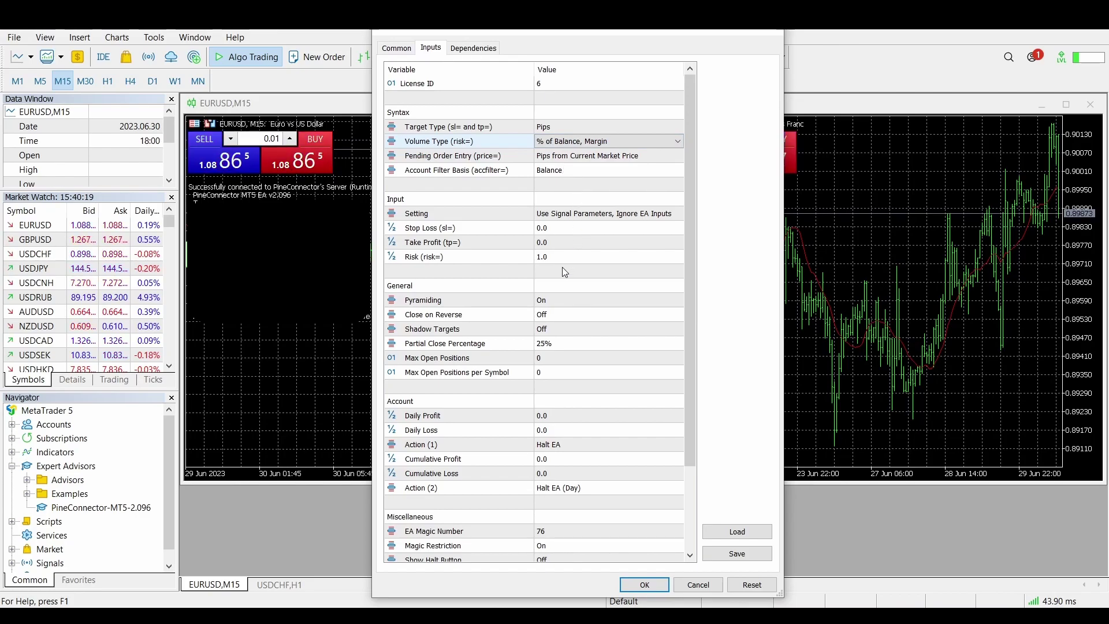
{"action": "left_click", "coordinate": [564, 144]}
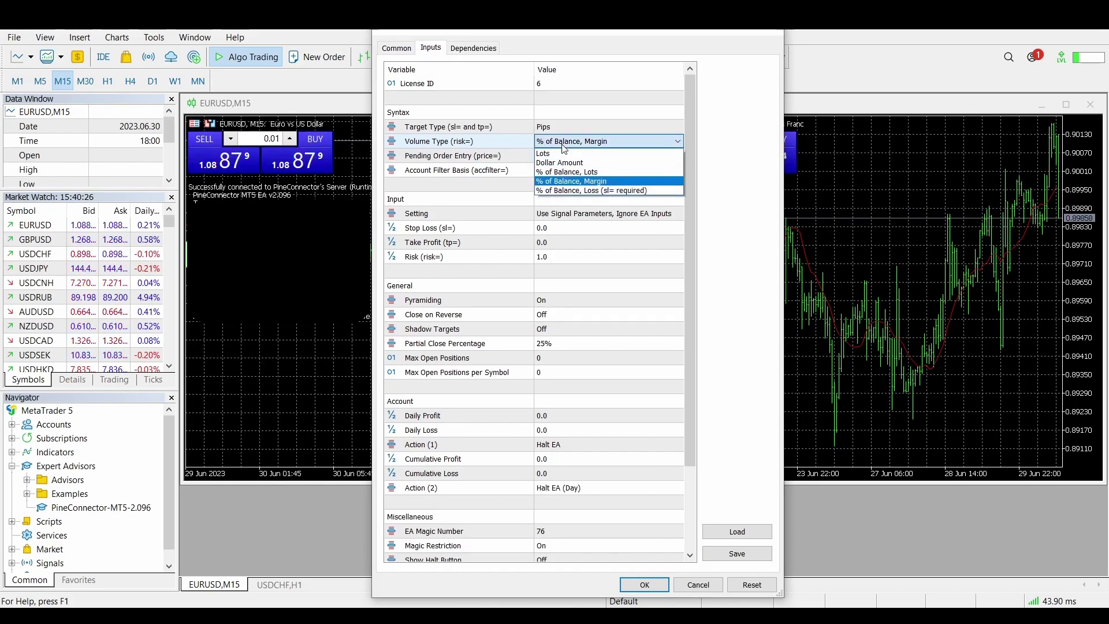
{"action": "left_click", "coordinate": [568, 182]}
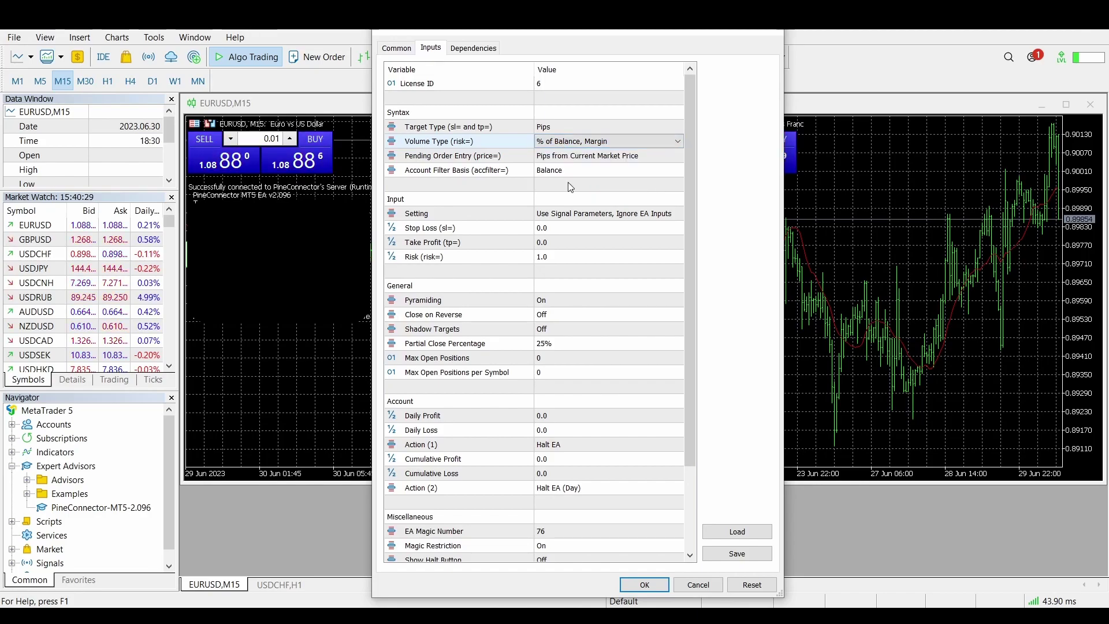
Set PineConnector's Risk (risk=) input to 2
{"action": "double_click", "coordinate": [546, 256]}
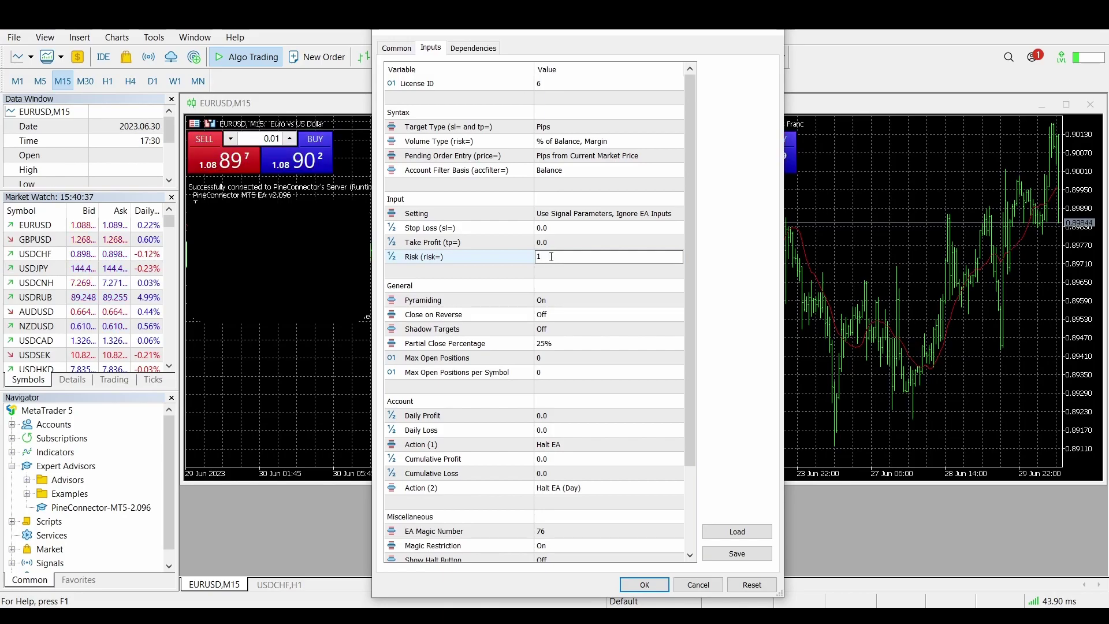
{"action": "key", "text": "Return"}
{"action": "left_click", "coordinate": [553, 258]}
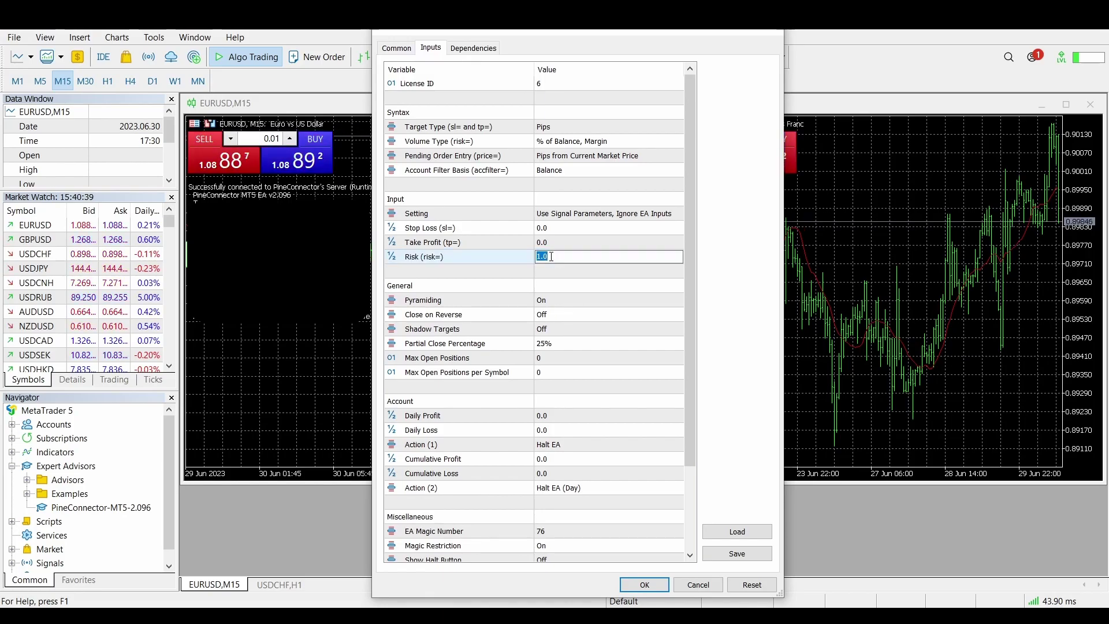
{"action": "type", "text": "2"}
{"action": "key", "text": "Return"}
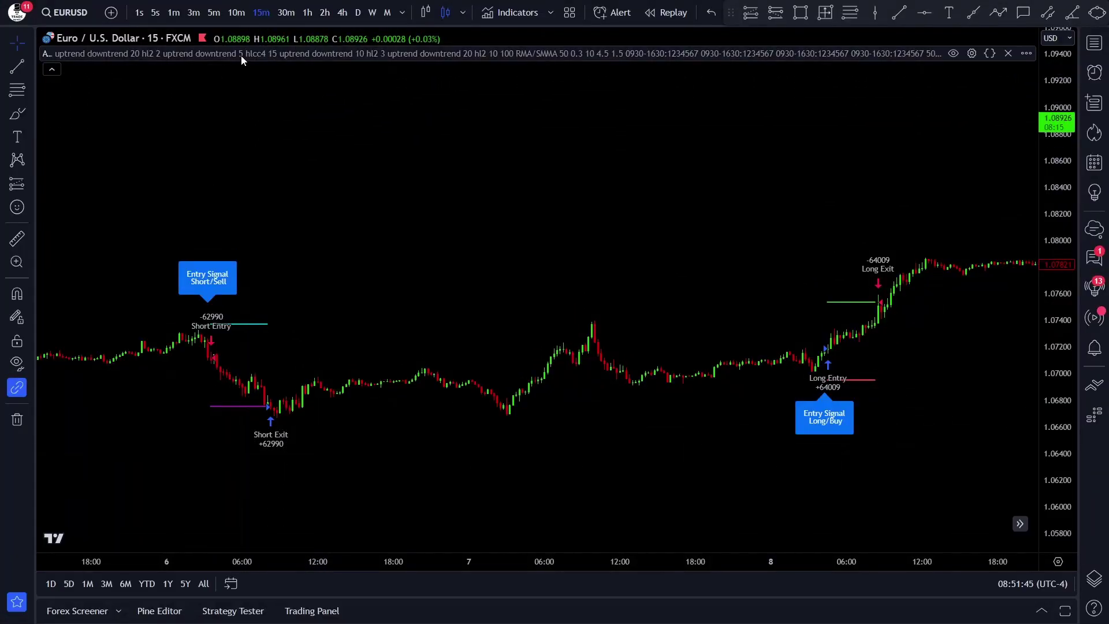
In TradingView, turn on PineConnector automation in the ATR GOD strategy's inputs and enter the License ID
{"action": "double_click", "coordinate": [241, 55]}
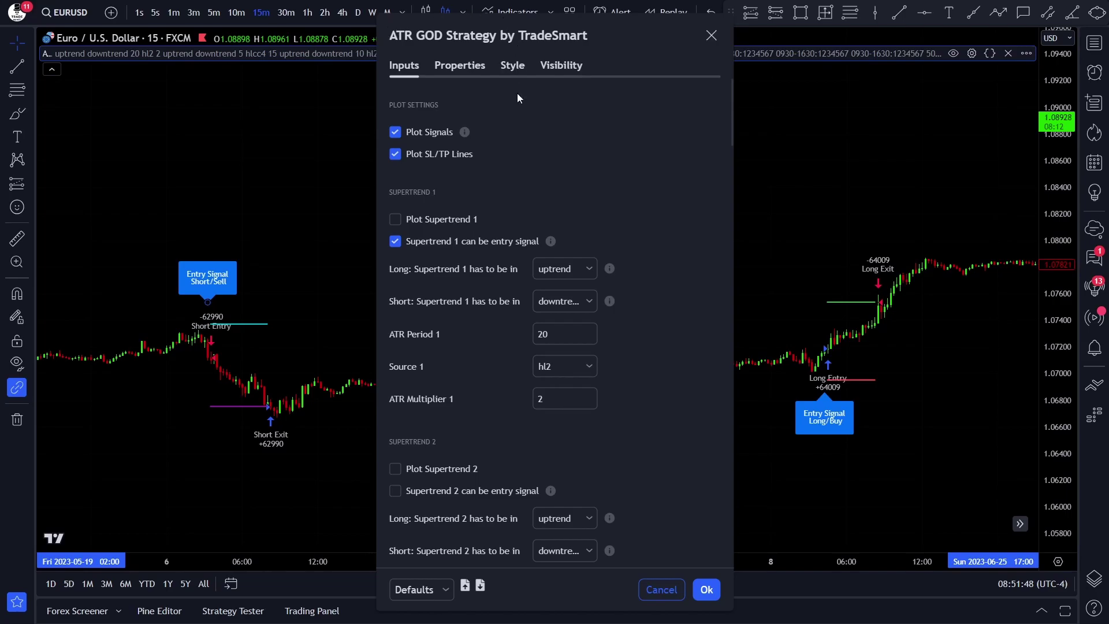
{"action": "scroll", "coordinate": [519, 144], "scroll_direction": "down", "scroll_amount": 15}
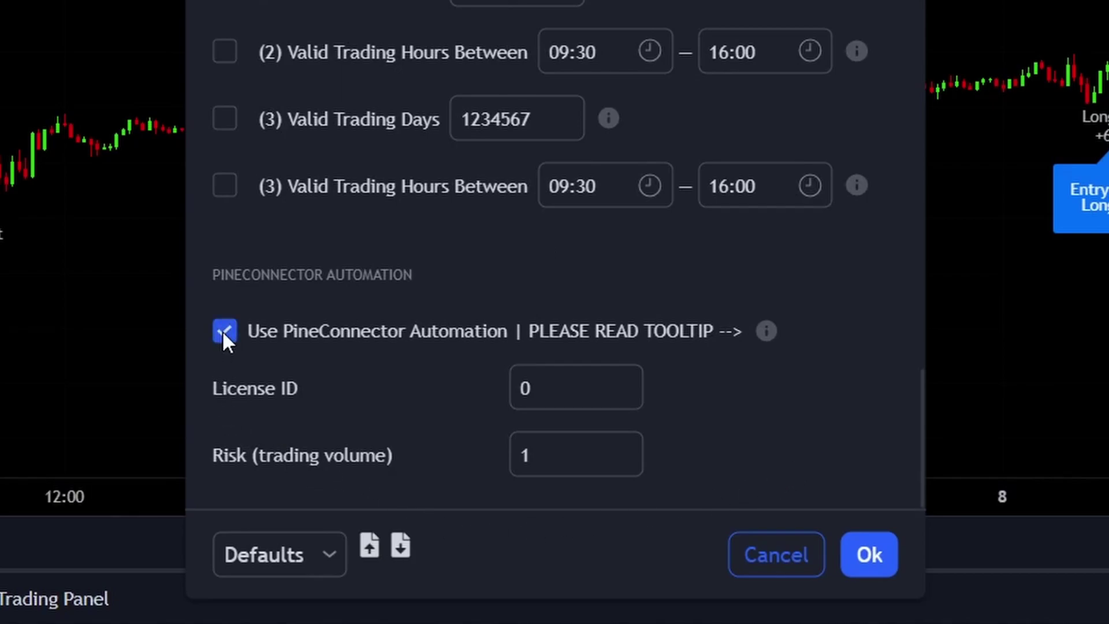
{"action": "left_click", "coordinate": [587, 384]}
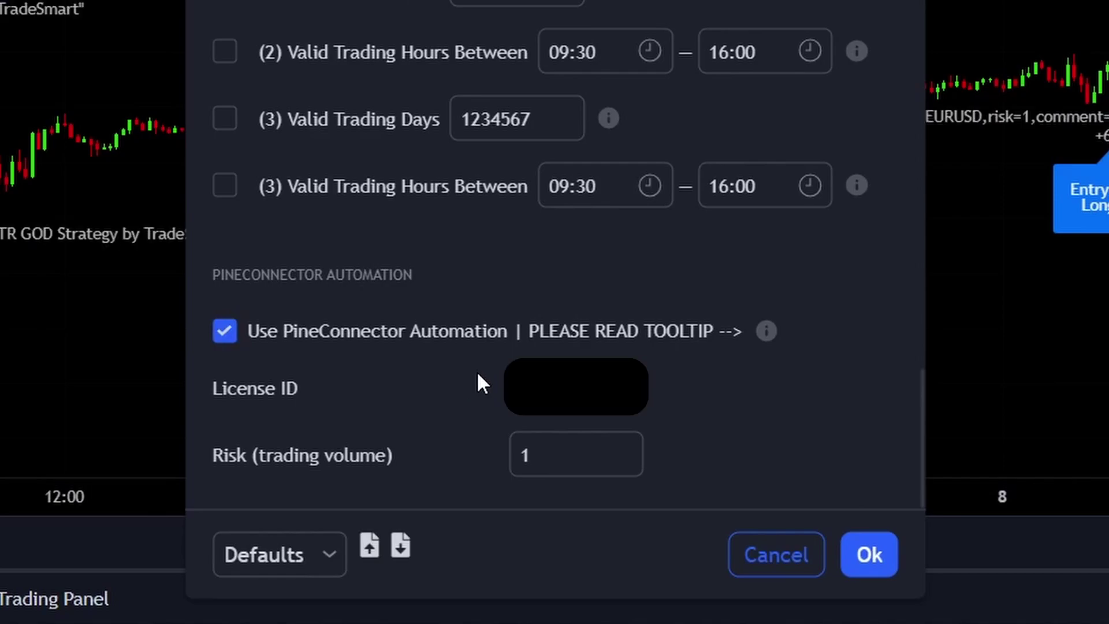
Set the strategy's PineConnector Risk (trading volume) to 10 and apply the settings
{"action": "double_click", "coordinate": [540, 444]}
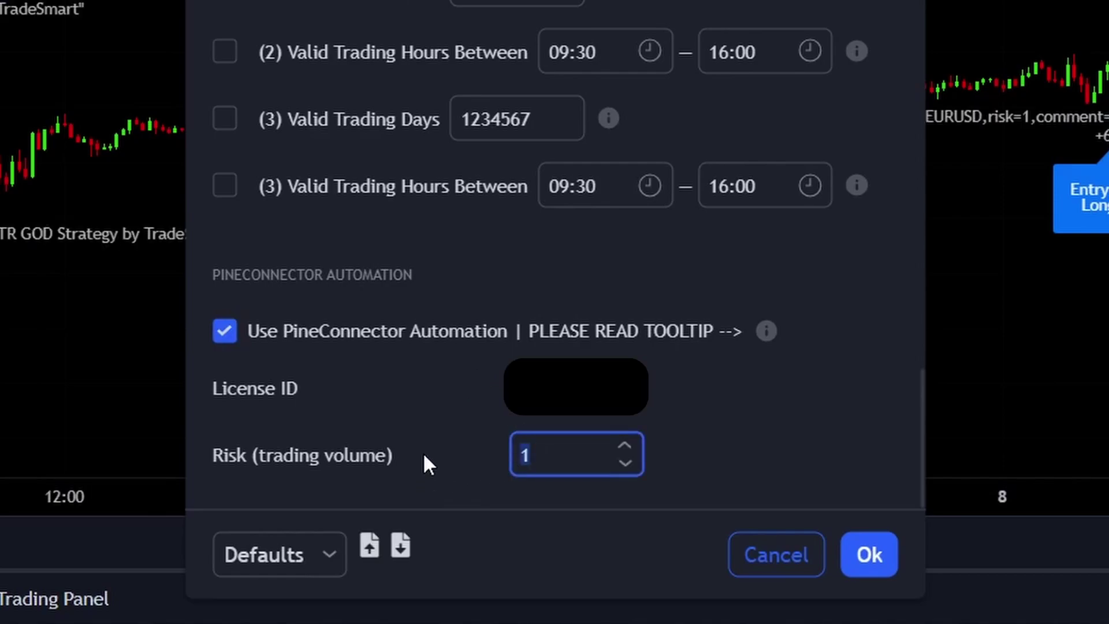
{"action": "type", "text": "10"}
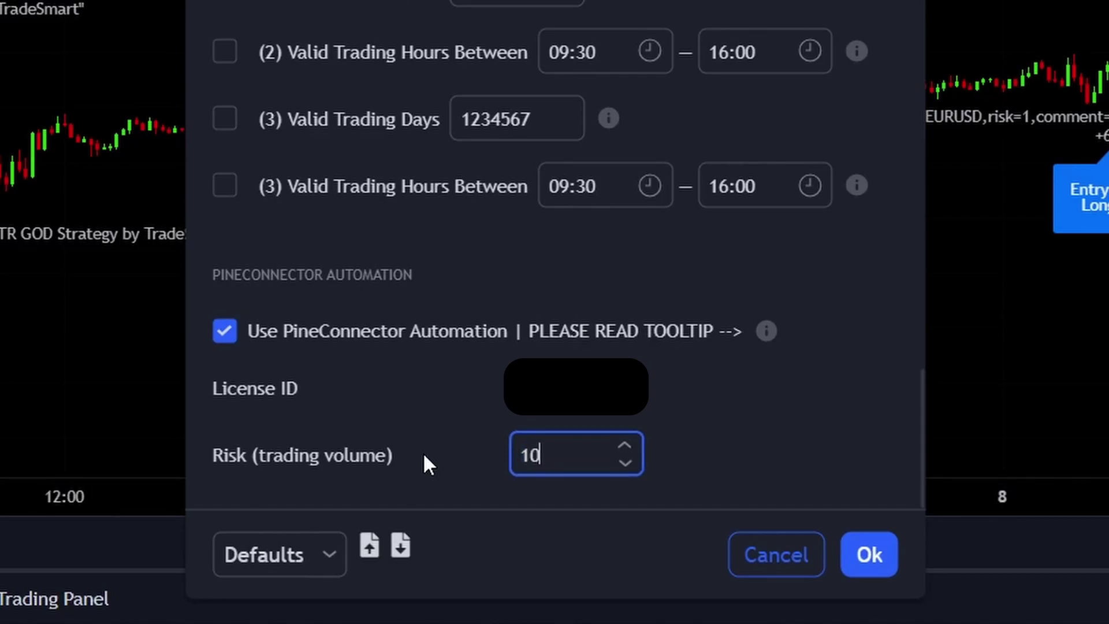
{"action": "left_click", "coordinate": [423, 451]}
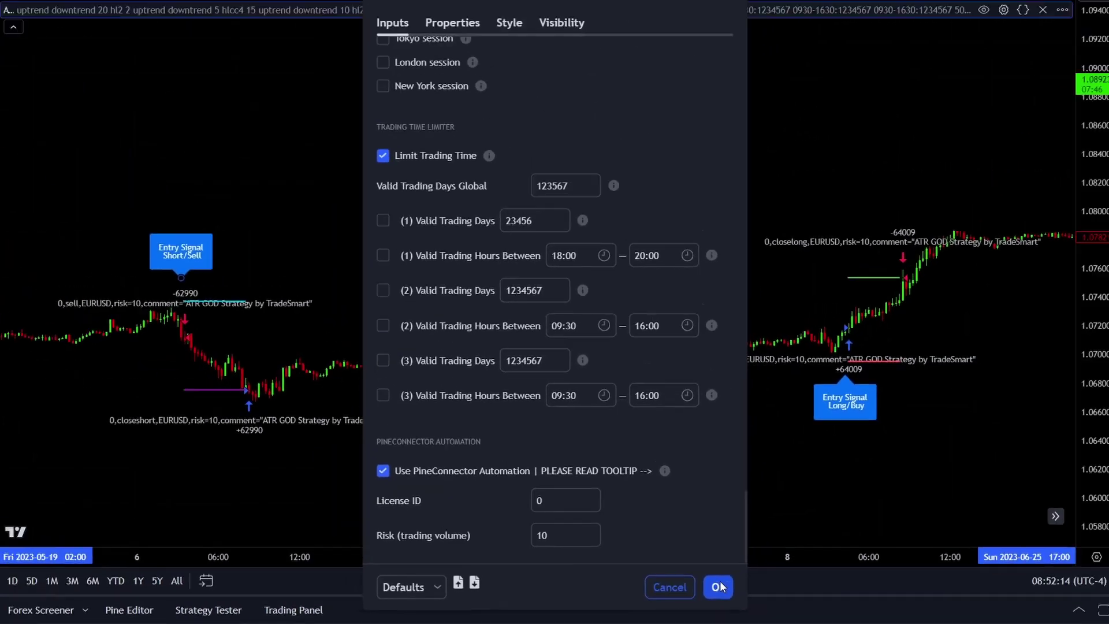
{"action": "left_click", "coordinate": [872, 553]}
Start a new alert on EURUSD with the ATR GOD Strategy by TradeSmart as its condition
{"action": "left_click", "coordinate": [1087, 122]}
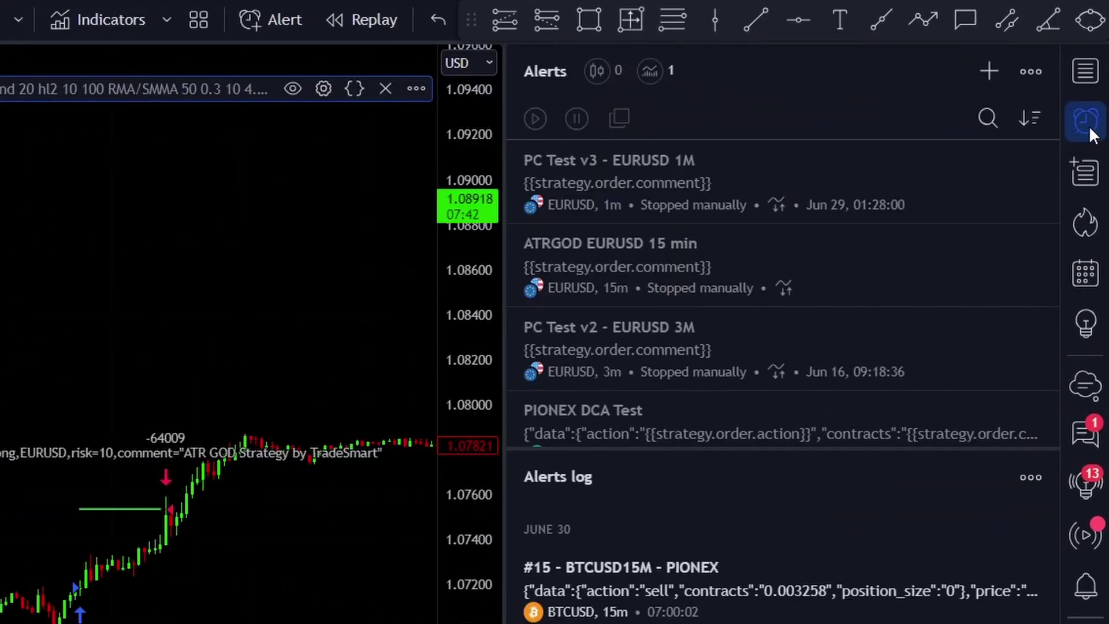
{"action": "left_click", "coordinate": [988, 69]}
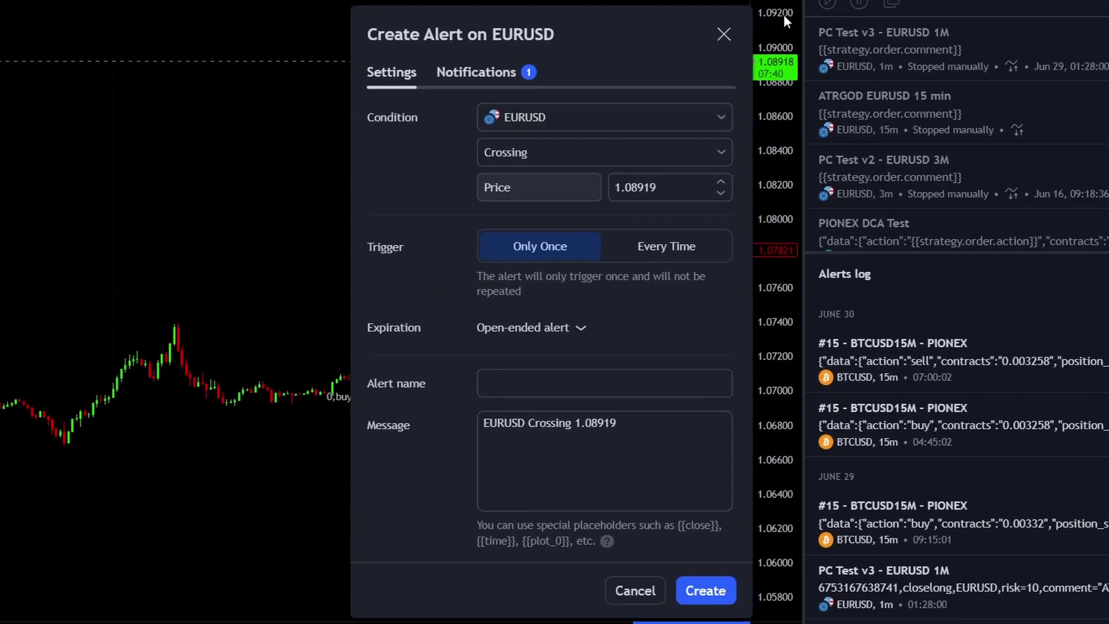
{"action": "left_click", "coordinate": [225, 249]}
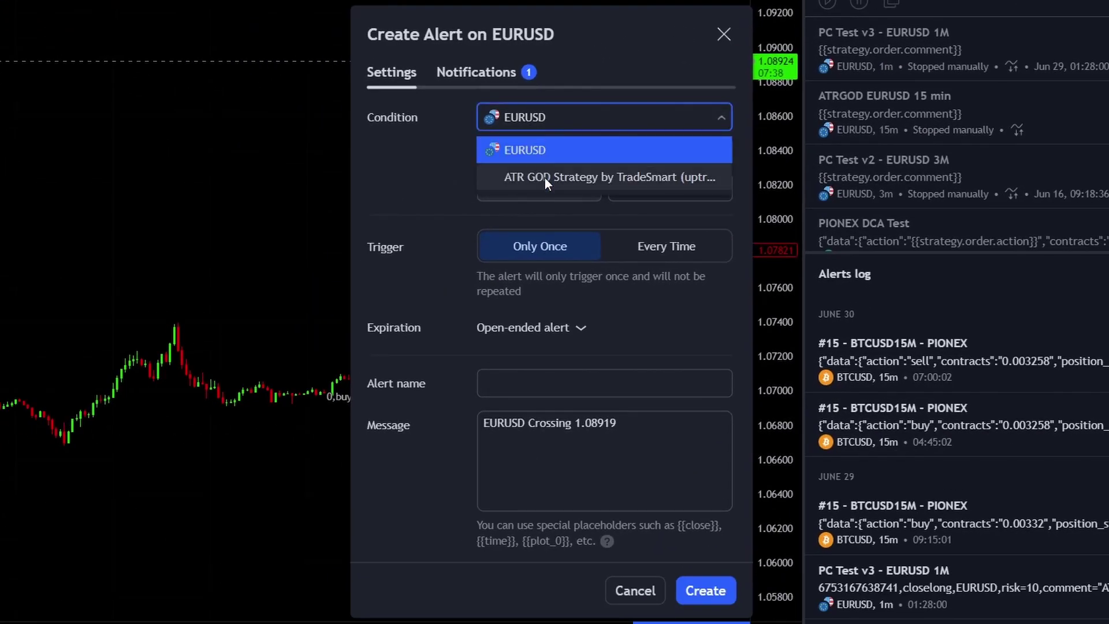
{"action": "left_click", "coordinate": [544, 177]}
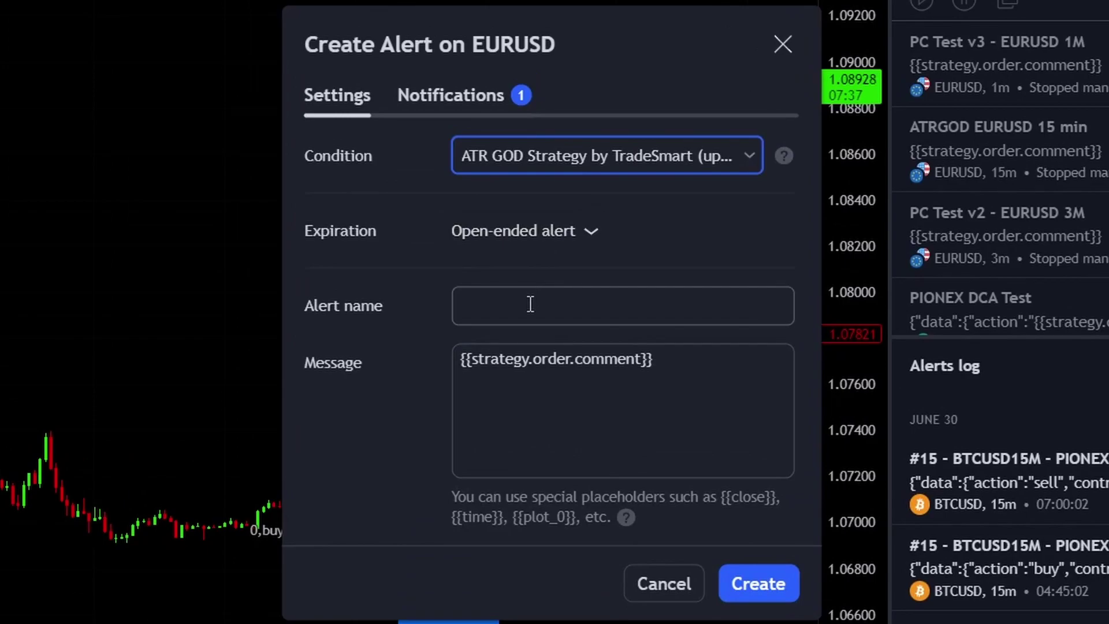
Name the alert "test" and check that its message is {{strategy.order.comment}}
{"action": "left_click", "coordinate": [530, 305]}
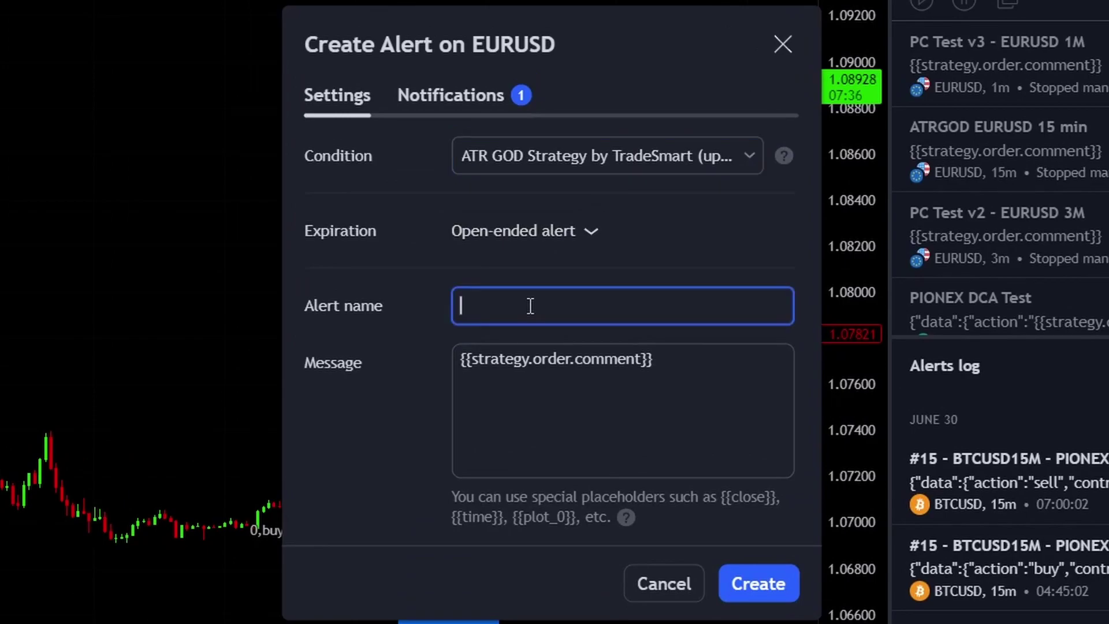
{"action": "type", "text": "test"}
{"action": "left_click", "coordinate": [566, 406]}
{"action": "left_click_drag", "start_coordinate": [740, 406], "coordinate": [356, 397]}
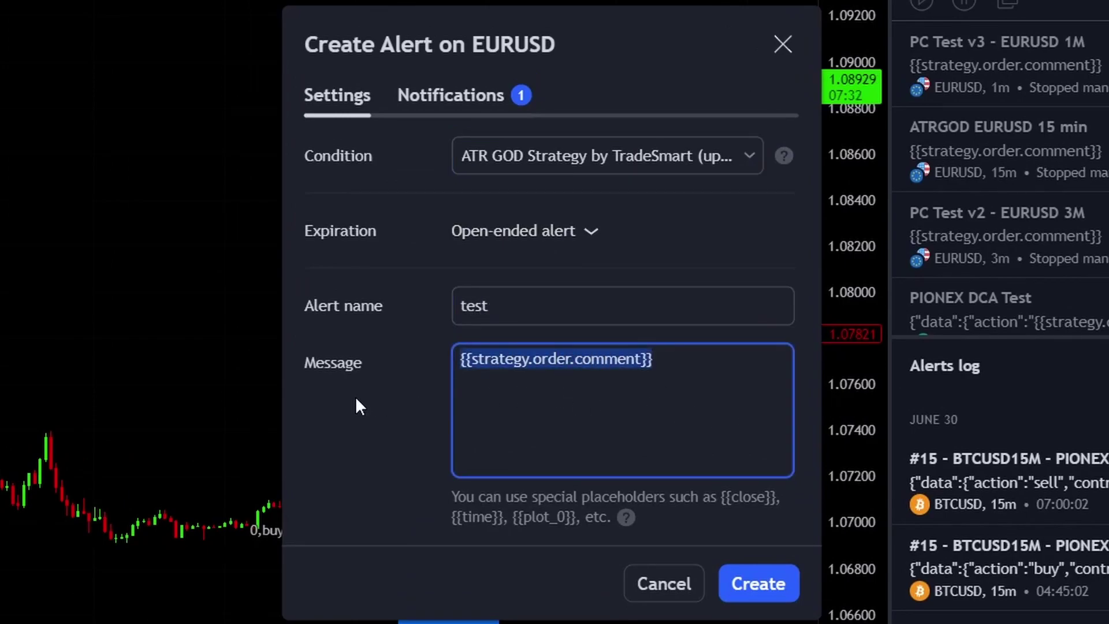
{"action": "left_click", "coordinate": [455, 110]}
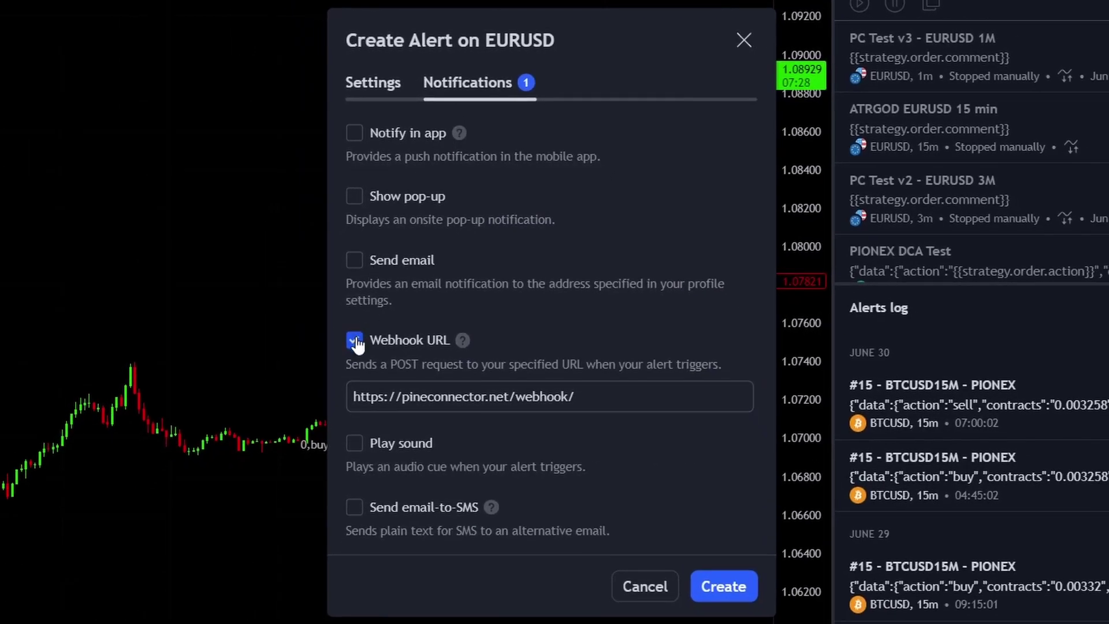
{"action": "left_click_drag", "start_coordinate": [591, 403], "coordinate": [335, 406]}
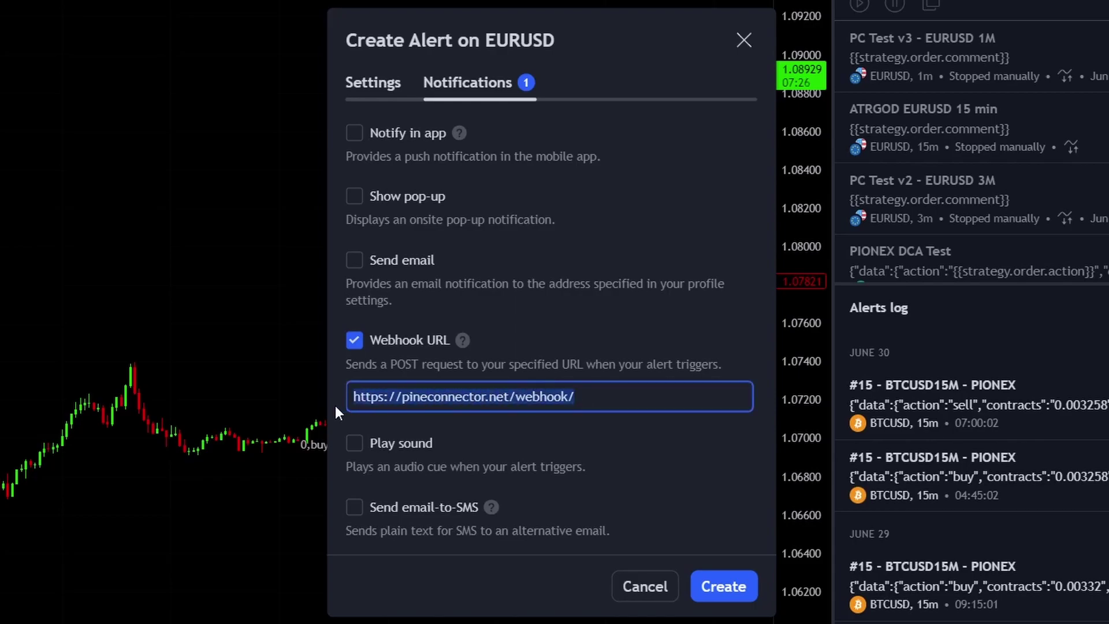
{"action": "left_click", "coordinate": [719, 580]}
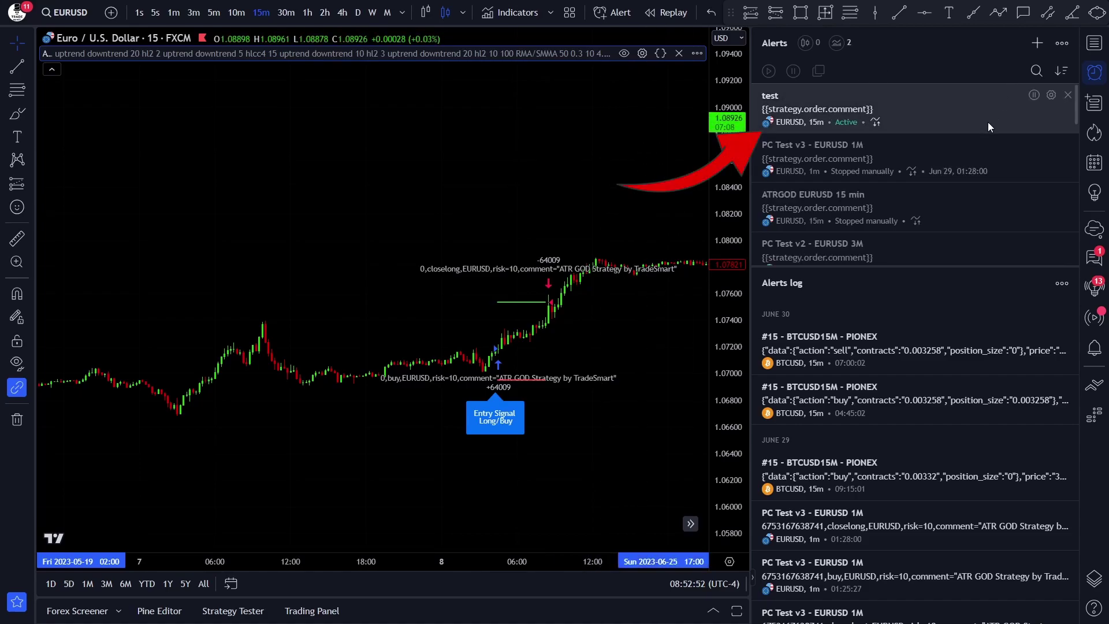
{"action": "mouse_move", "coordinate": [789, 96]}
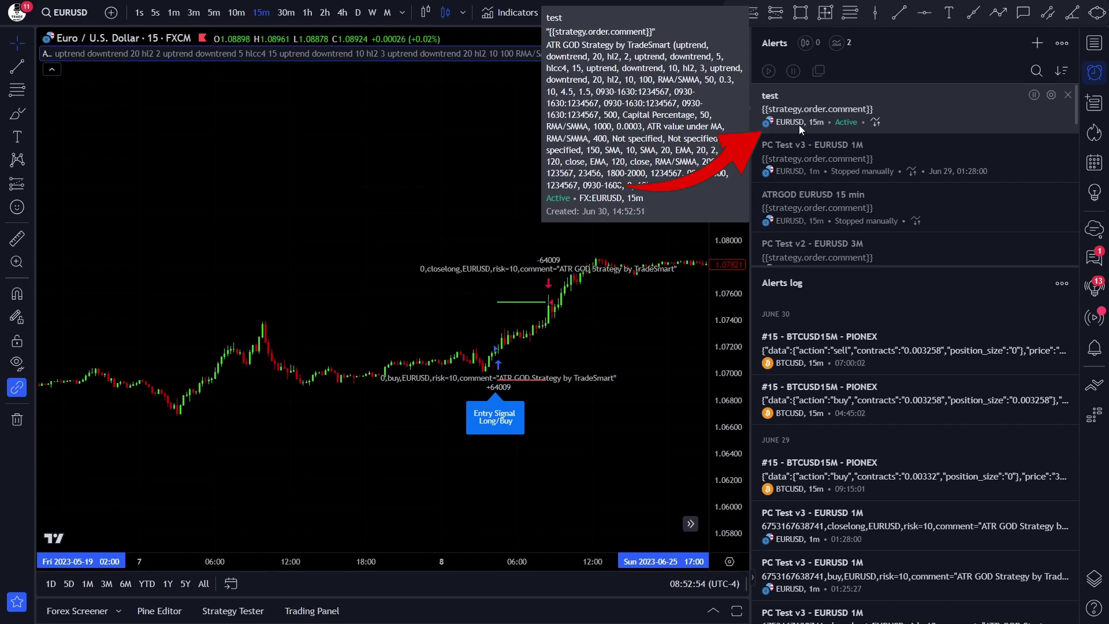